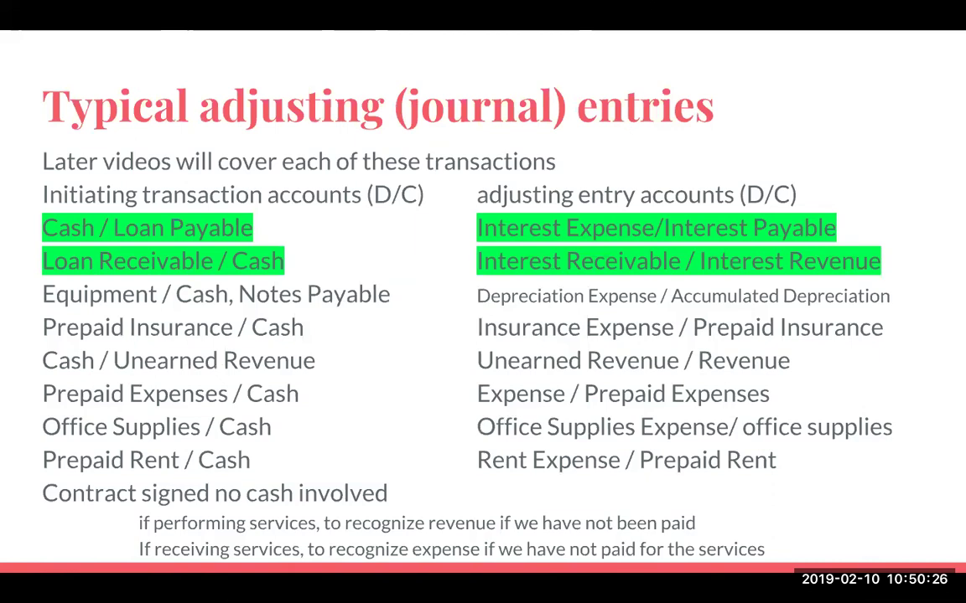
{"action": "mouse_move", "coordinate": [648, 14]}
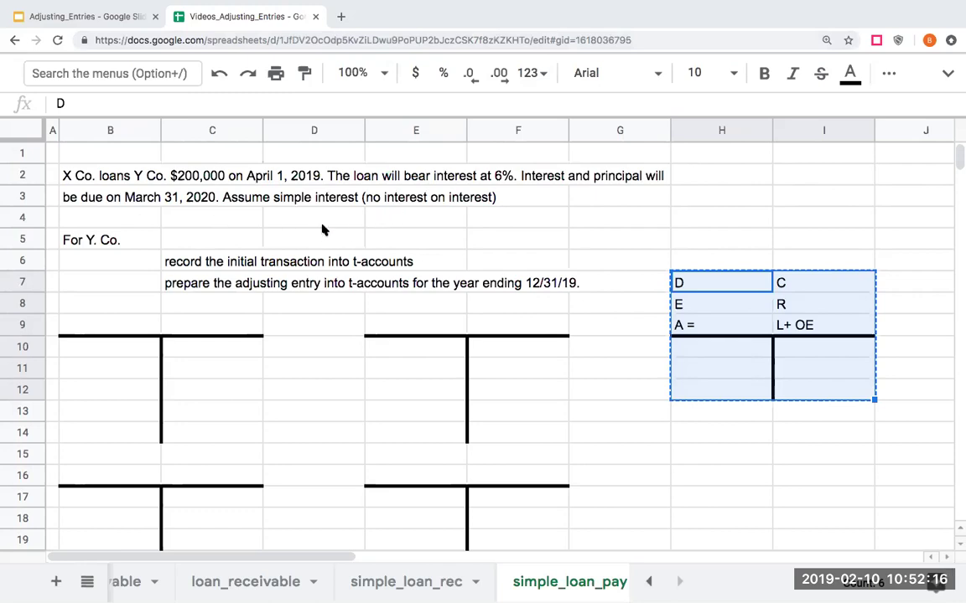
{"action": "left_click", "coordinate": [231, 265]}
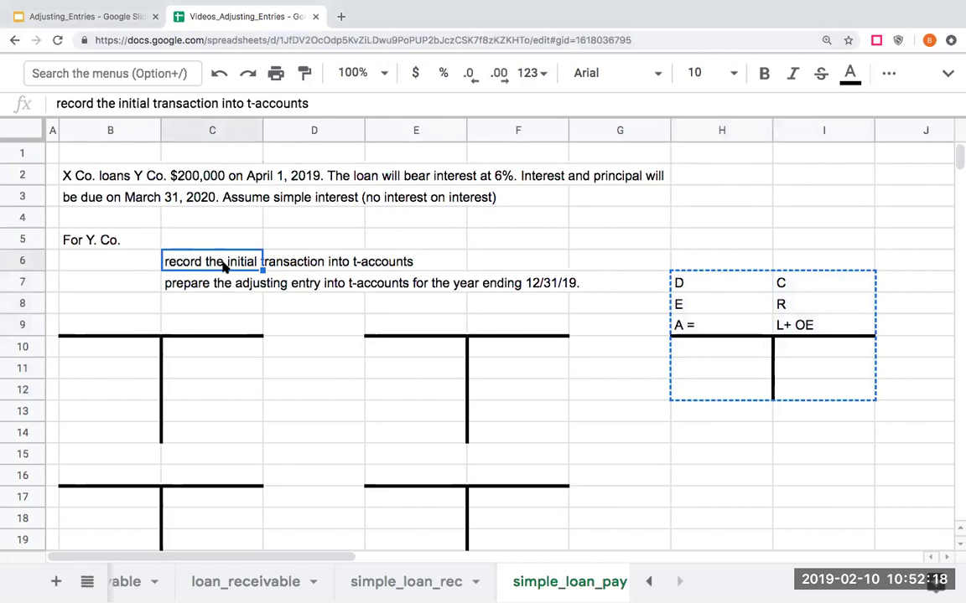
{"action": "left_click", "coordinate": [84, 218]}
{"action": "left_click", "coordinate": [85, 235]}
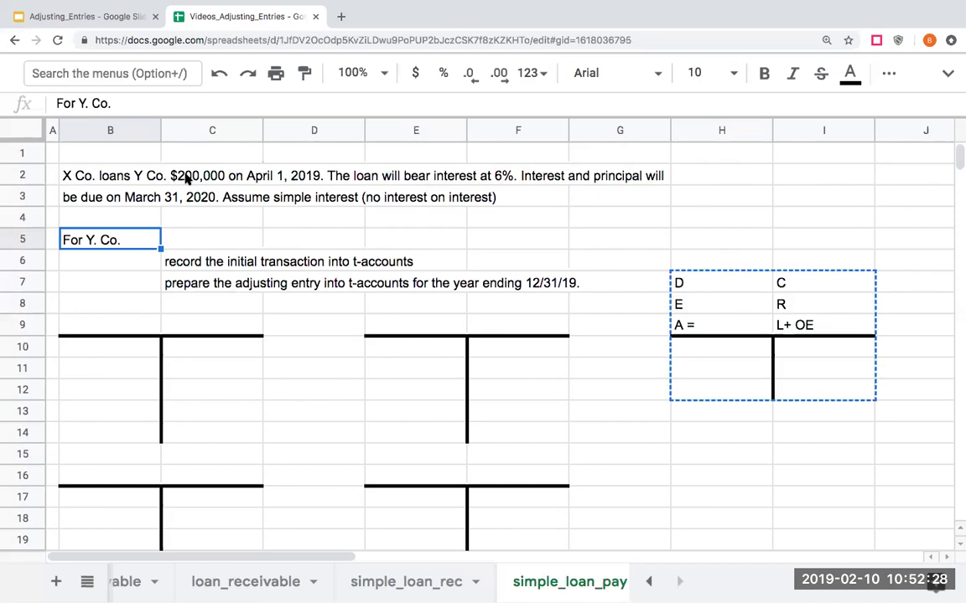
Title the first T-account "Cash" in B9 and enter 200000 as its debit in B10
{"action": "left_click", "coordinate": [112, 331]}
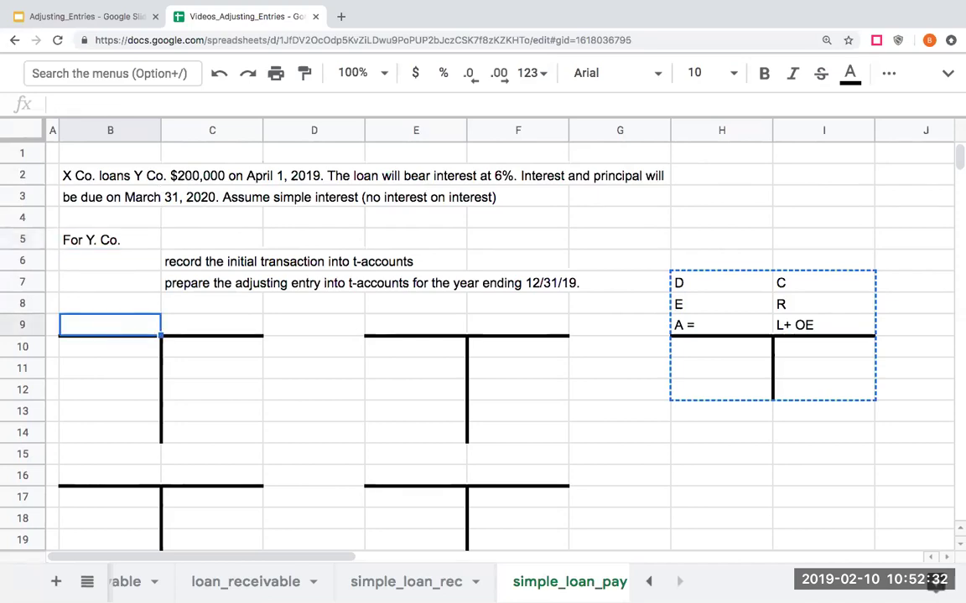
{"action": "type", "text": "Cash"}
{"action": "key", "text": "Return"}
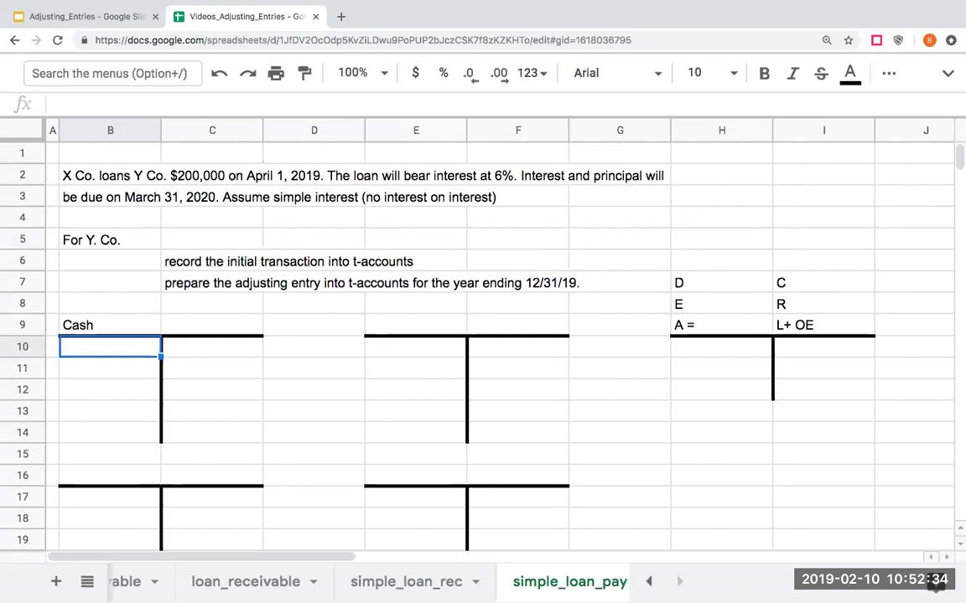
{"action": "type", "text": "200"}
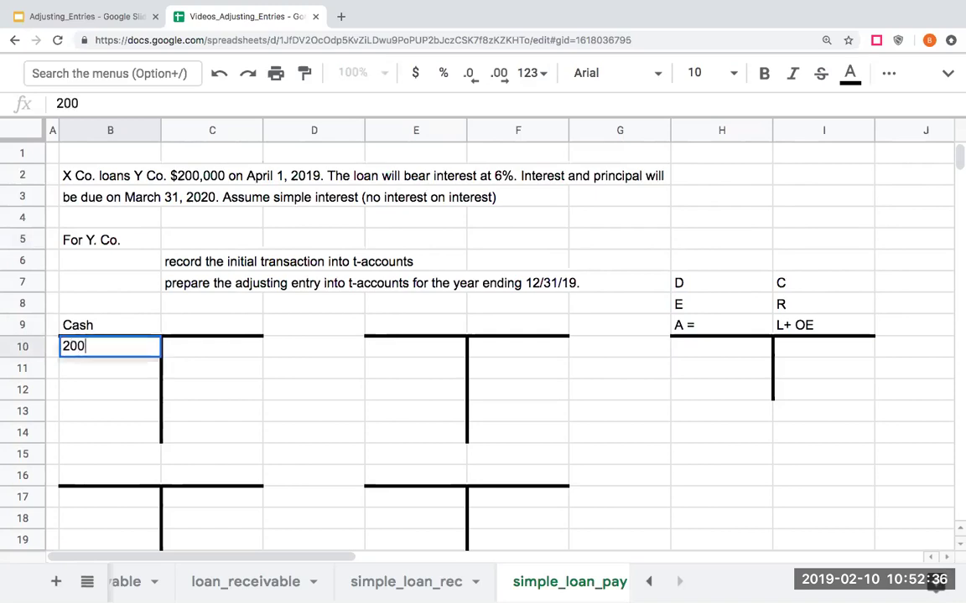
{"action": "type", "text": "000"}
{"action": "key", "text": "Return"}
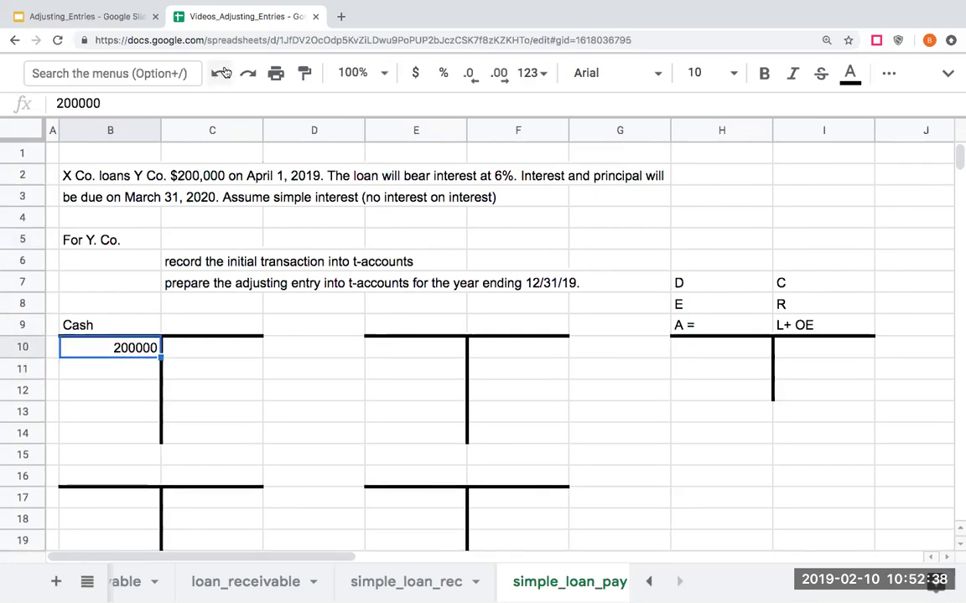
Format the Cash debit in B10 as currency without decimal places
{"action": "left_click", "coordinate": [414, 73]}
{"action": "left_click", "coordinate": [469, 73]}
{"action": "left_click", "coordinate": [469, 73]}
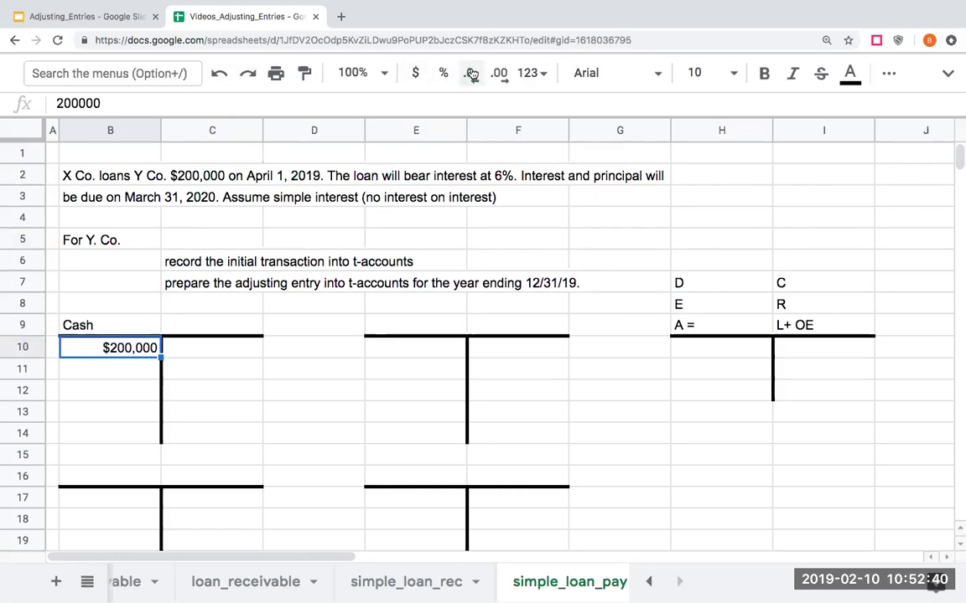
Review the debit and credit legend in H7:I9, comparing the D, C and A = cells
{"action": "left_click", "coordinate": [692, 326]}
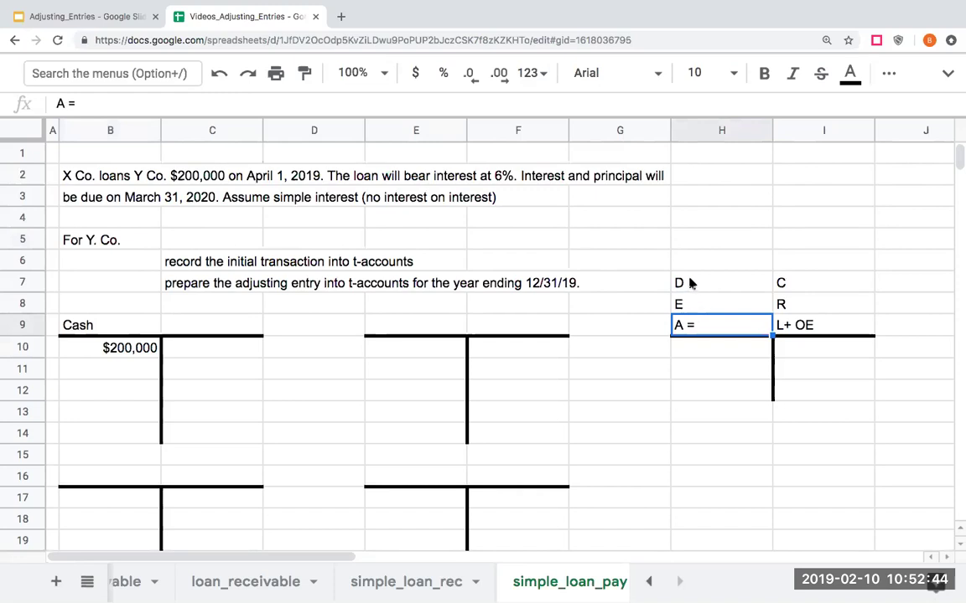
{"action": "left_click", "coordinate": [696, 285]}
{"action": "left_click", "coordinate": [694, 327]}
{"action": "left_click", "coordinate": [698, 287]}
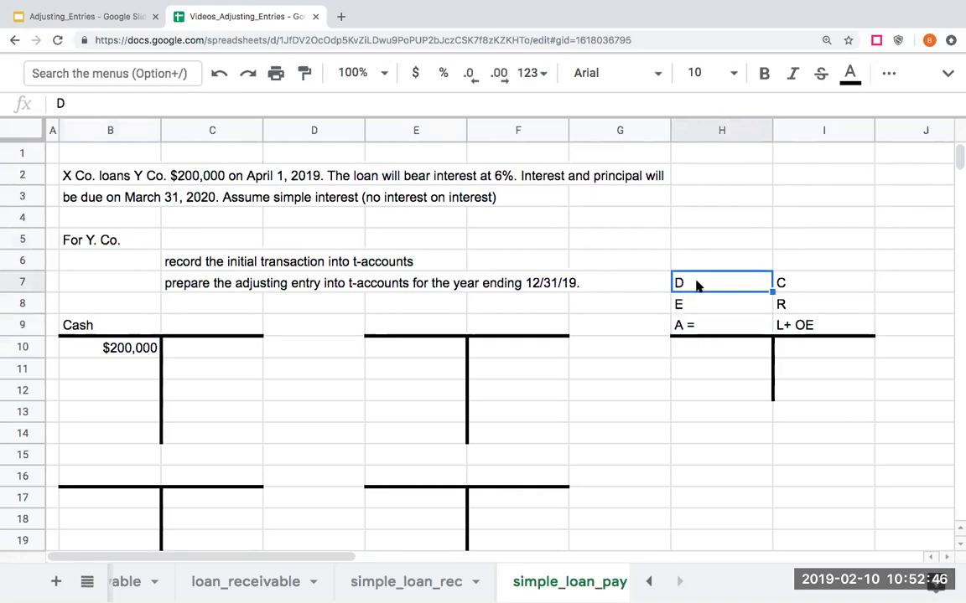
{"action": "left_click", "coordinate": [690, 328]}
{"action": "left_click", "coordinate": [694, 285]}
{"action": "left_click", "coordinate": [780, 281]}
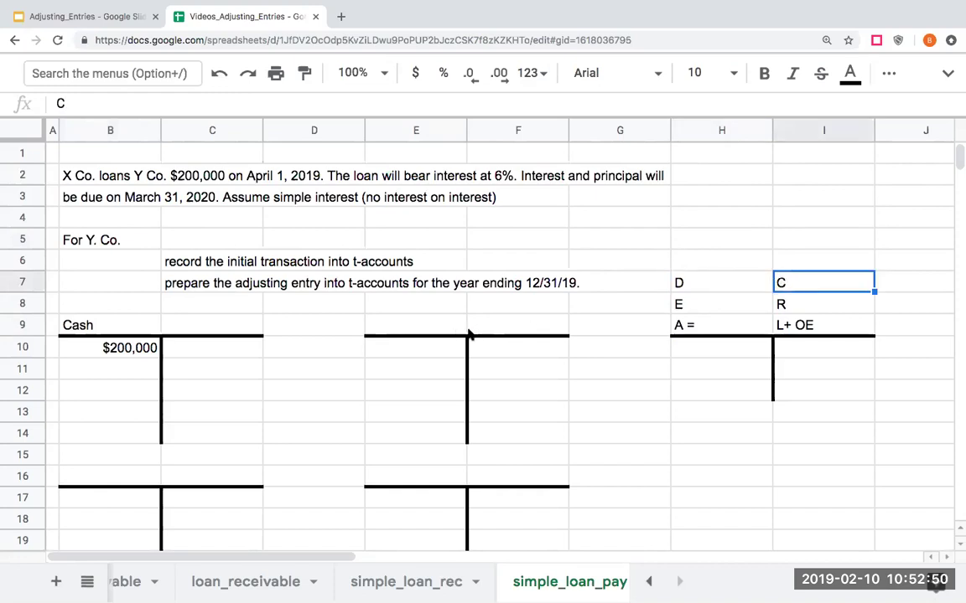
{"action": "left_click", "coordinate": [712, 326]}
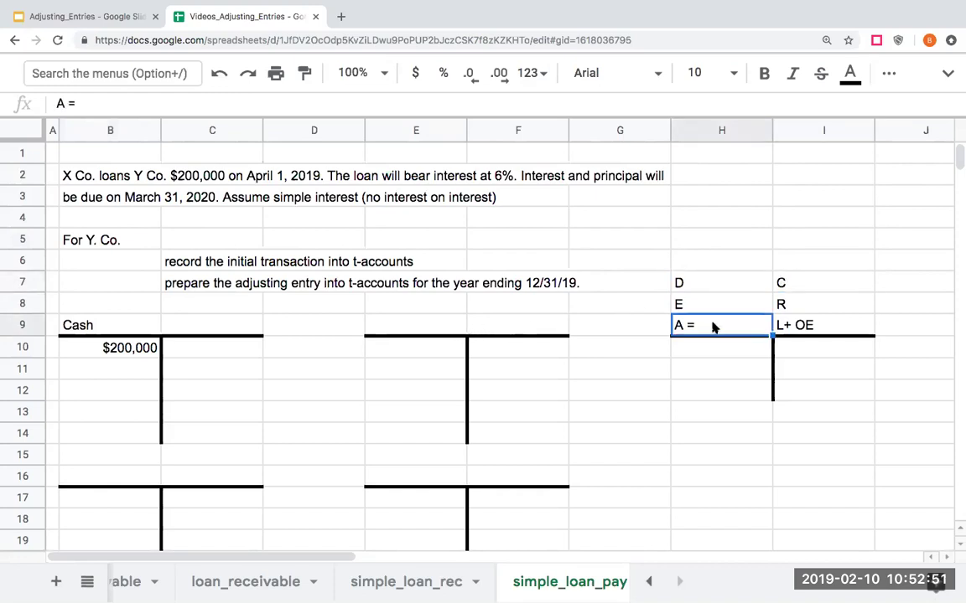
Widen column A slightly and enter the date 4/1 in A10 beside the Cash debit
{"action": "left_click", "coordinate": [128, 329]}
{"action": "key", "text": "Left"}
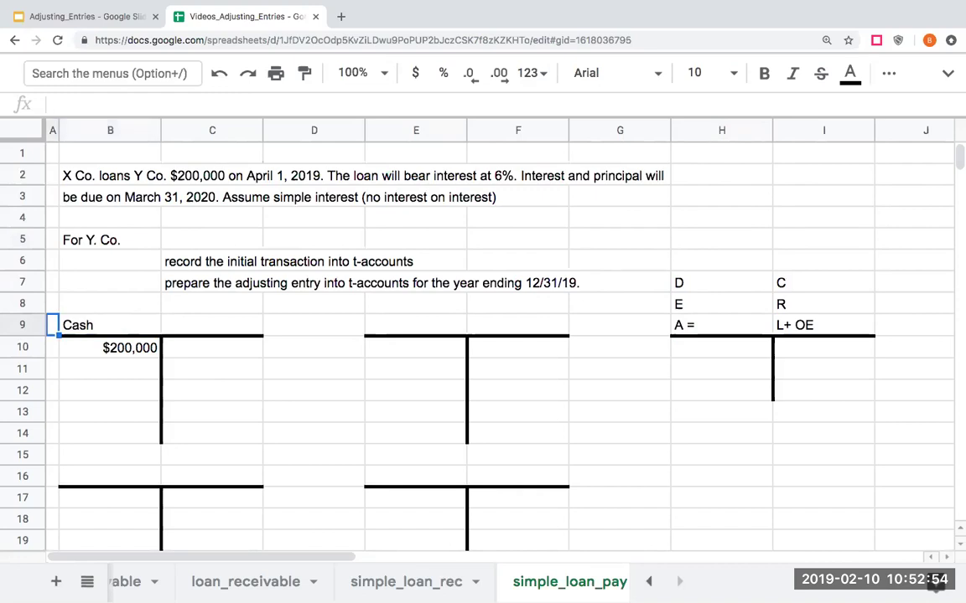
{"action": "left_click_drag", "start_coordinate": [57, 124], "coordinate": [82, 124]}
{"action": "left_click", "coordinate": [69, 347]}
{"action": "type", "text": "4/1"}
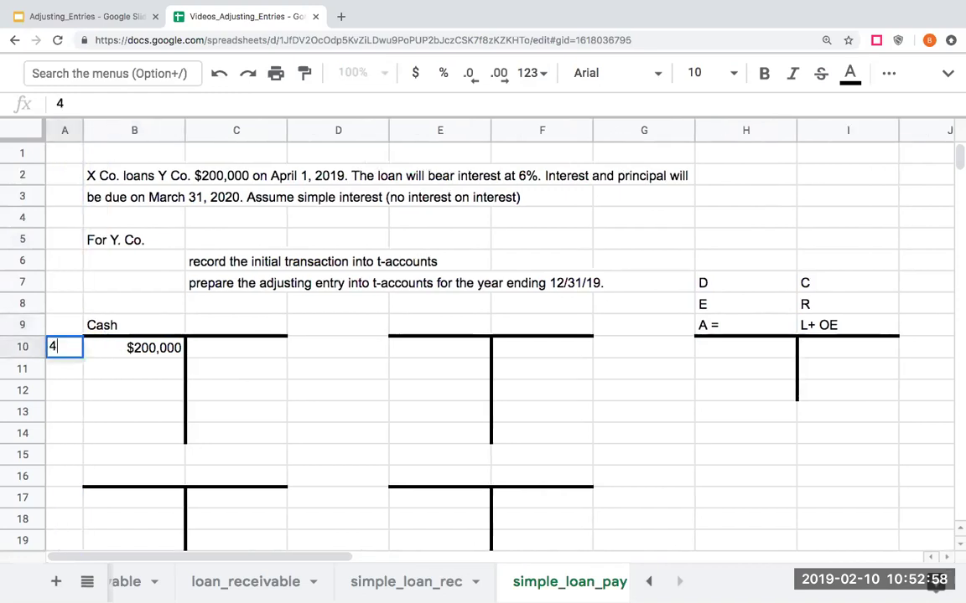
{"action": "key", "text": "Tab"}
Fill the credit side of the second T-account in F10 with a formula referencing the Cash debit in B10
{"action": "key", "text": "Tab"}
{"action": "key", "text": "Tab"}
{"action": "key", "text": "Tab"}
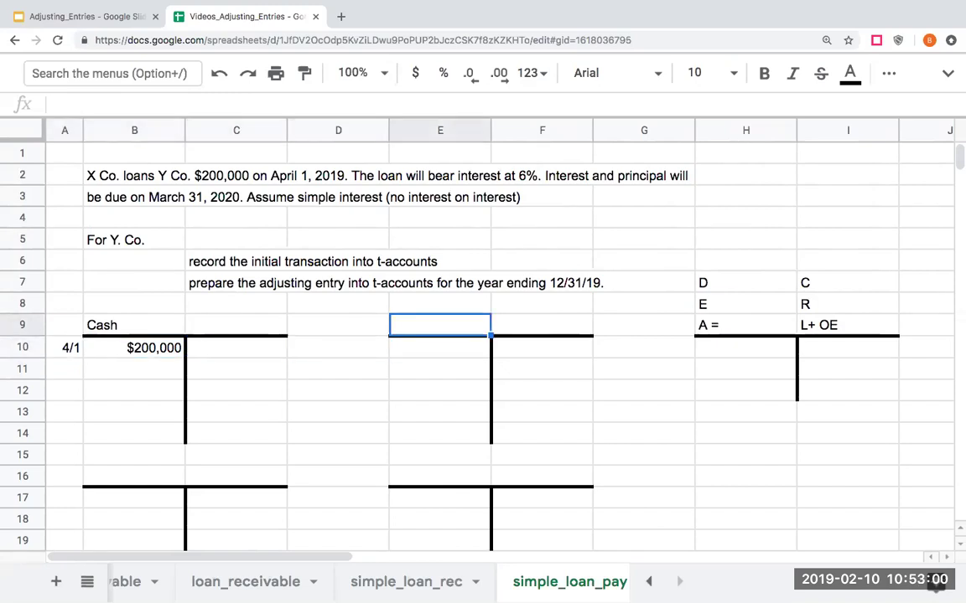
{"action": "key", "text": "Tab"}
{"action": "type", "text": "+"}
{"action": "key", "text": "Left"}
{"action": "key", "text": "Left"}
{"action": "key", "text": "Left"}
{"action": "key", "text": "Left"}
{"action": "key", "text": "Tab"}
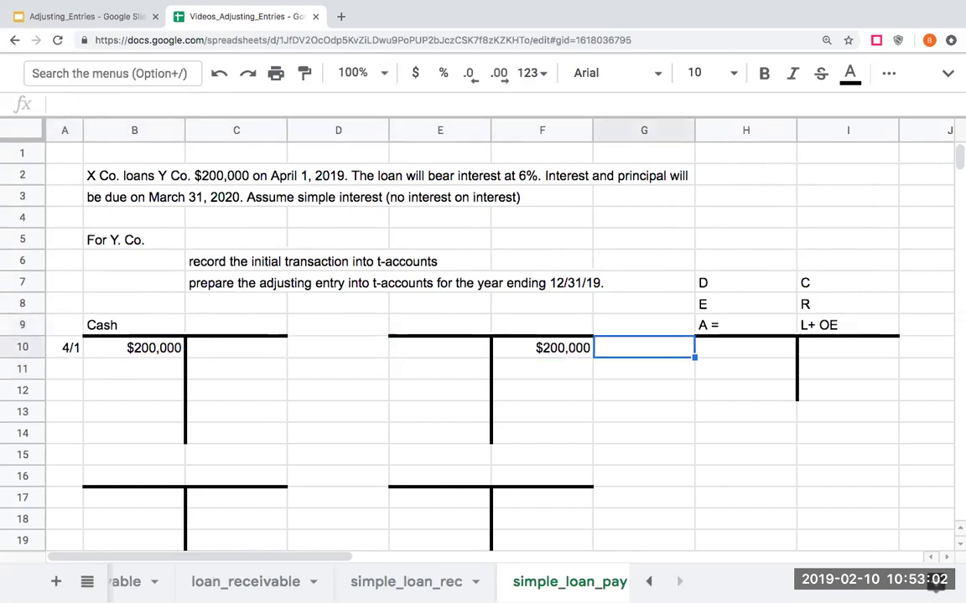
Enter the date 4/1 in G10 beside the credit amount and left-align it
{"action": "type", "text": "4/1"}
{"action": "key", "text": "Return"}
{"action": "key", "text": "Up"}
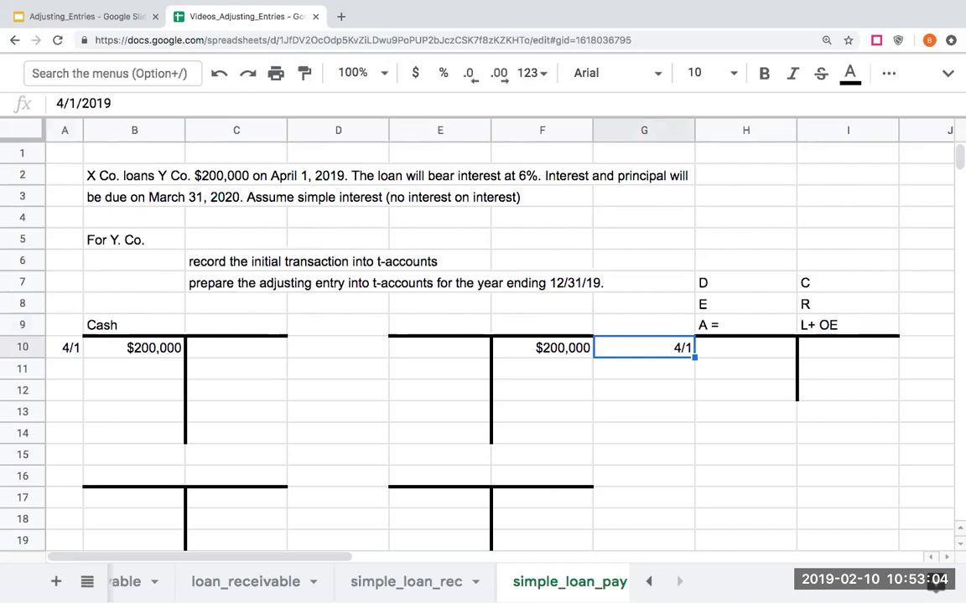
{"action": "left_click", "coordinate": [889, 73]}
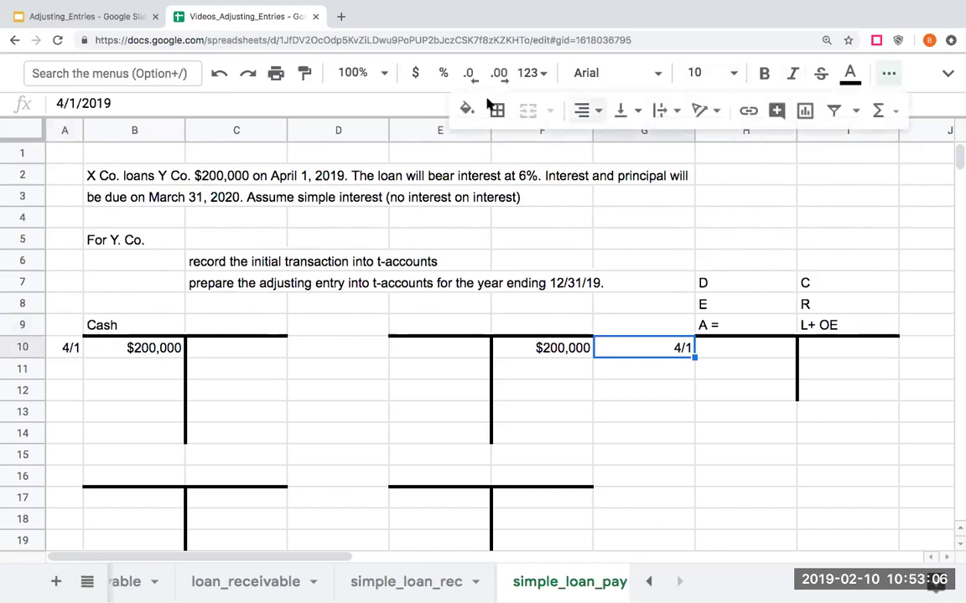
{"action": "left_click", "coordinate": [585, 110]}
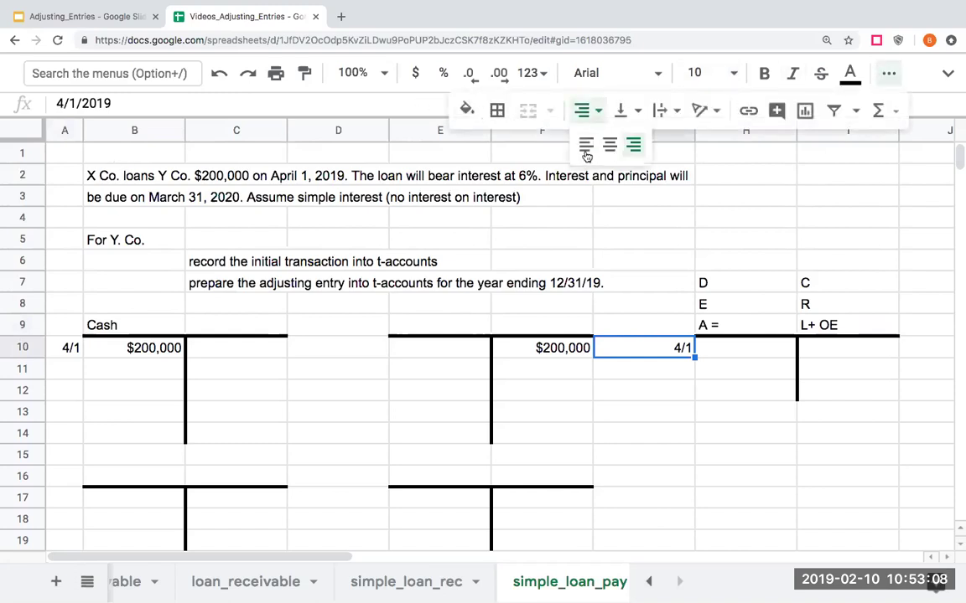
{"action": "left_click", "coordinate": [584, 142]}
Title the second T-account "Loan Payable" in E9
{"action": "left_click", "coordinate": [460, 328]}
{"action": "type", "text": "Loan Payable"}
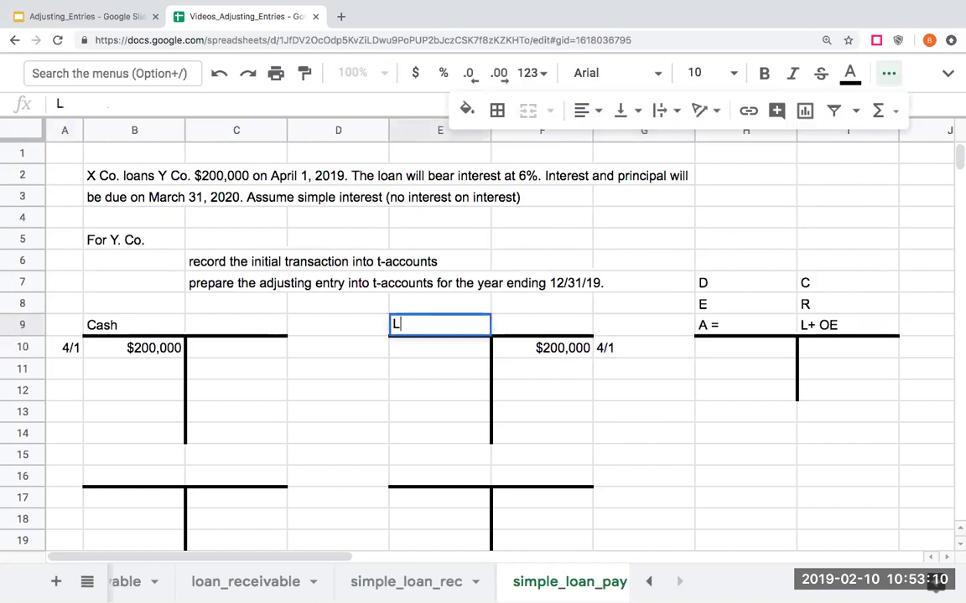
{"action": "key", "text": "Return"}
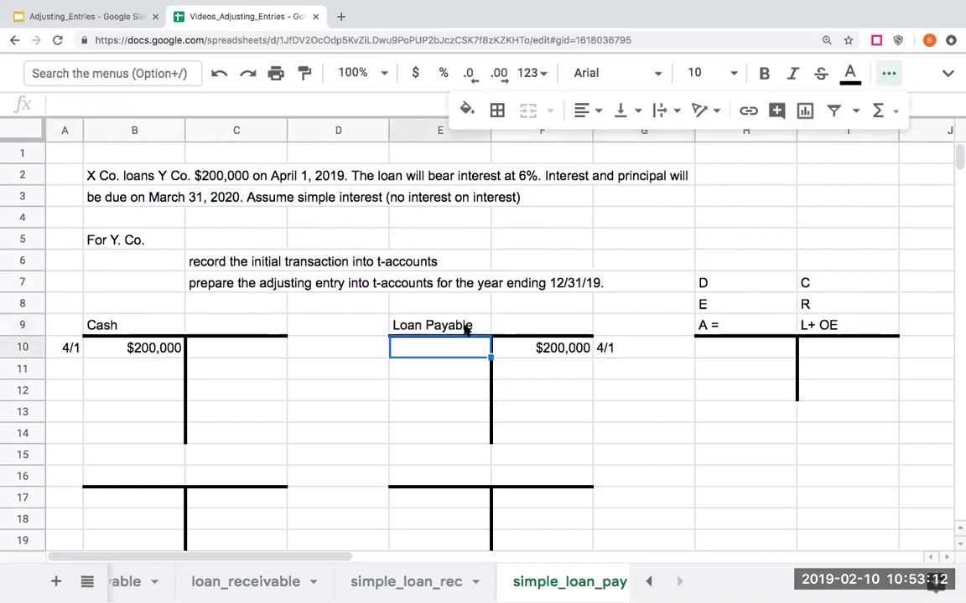
{"action": "left_click", "coordinate": [815, 332]}
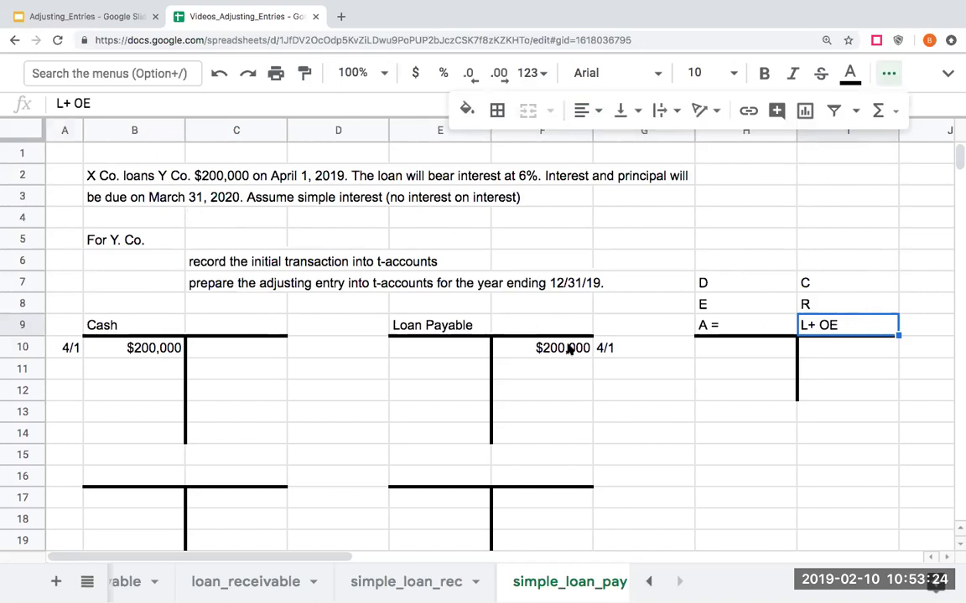
{"action": "left_click", "coordinate": [853, 355]}
{"action": "left_click", "coordinate": [842, 284]}
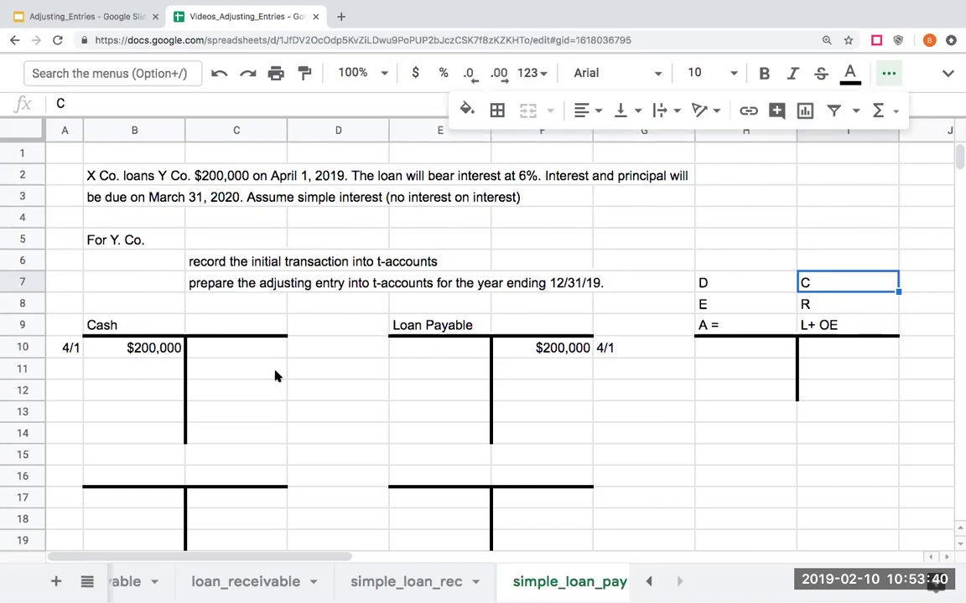
{"action": "left_click", "coordinate": [294, 183]}
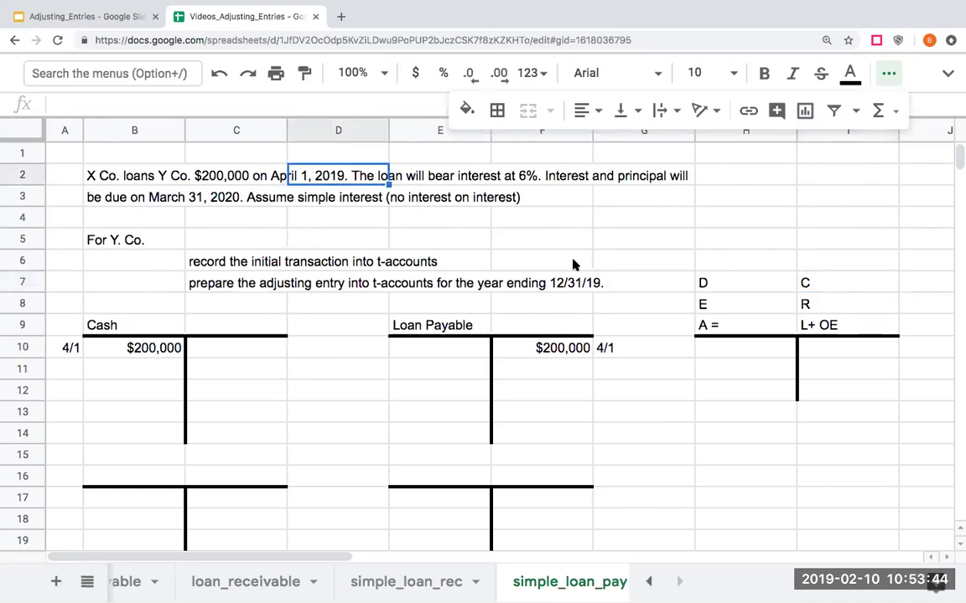
{"action": "left_click", "coordinate": [567, 285]}
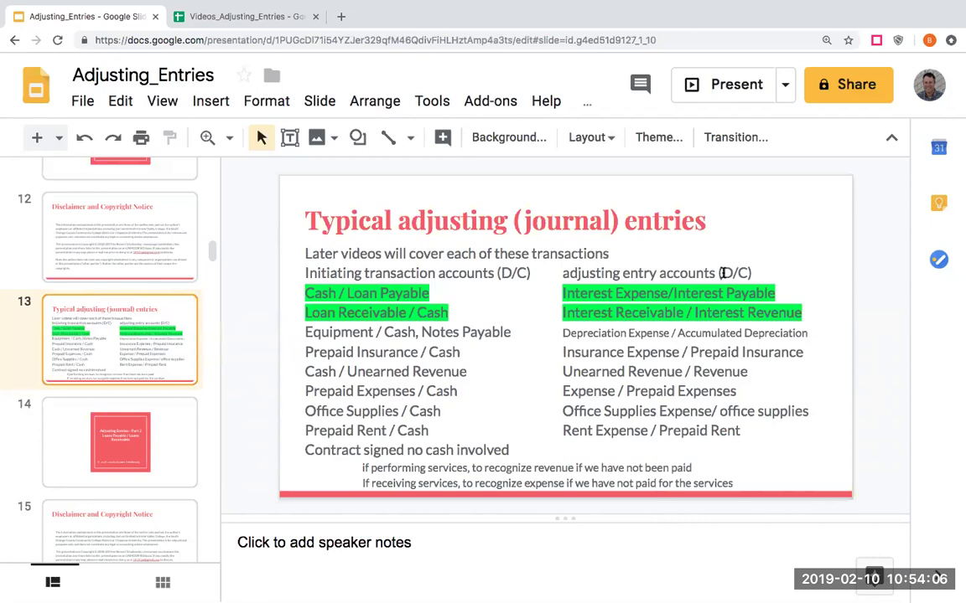
Switch from the Adjusting_Entries slides to the Videos_Adjusting_Entries spreadsheet
{"action": "left_click", "coordinate": [245, 16]}
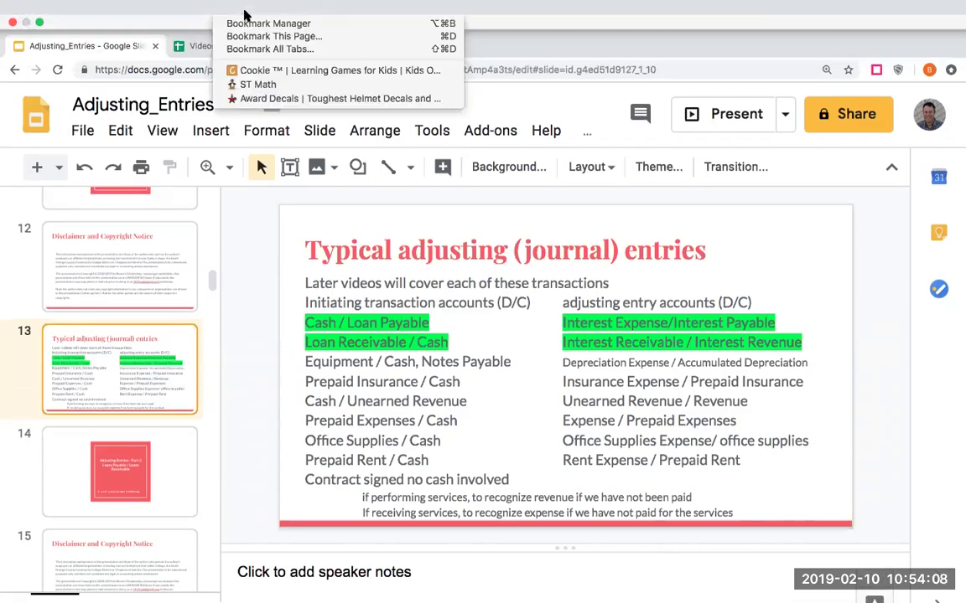
{"action": "left_click", "coordinate": [201, 46]}
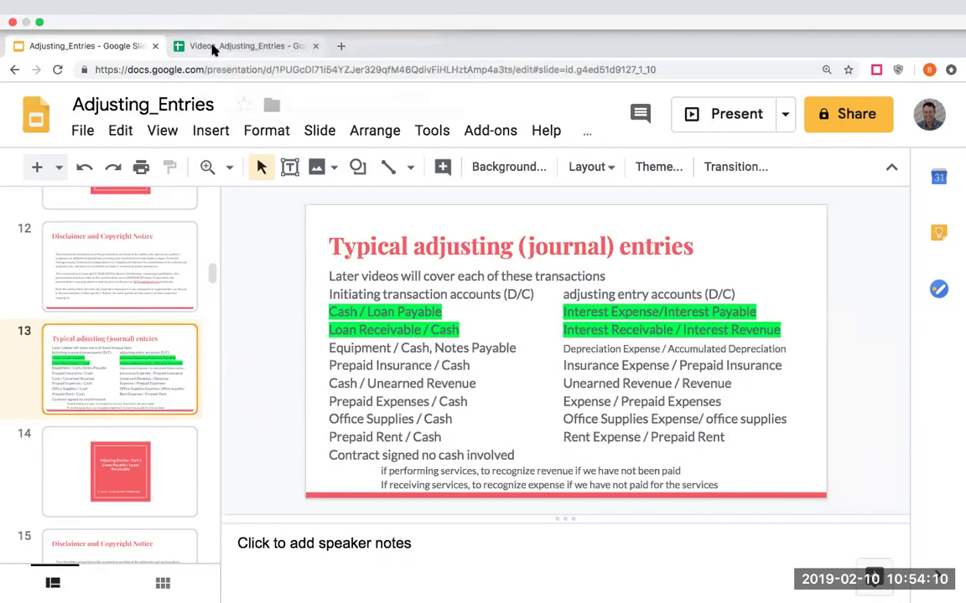
{"action": "left_click", "coordinate": [214, 48]}
Start an interest calculation beneath the legend with the label "loan payable" in H15
{"action": "left_click", "coordinate": [717, 478]}
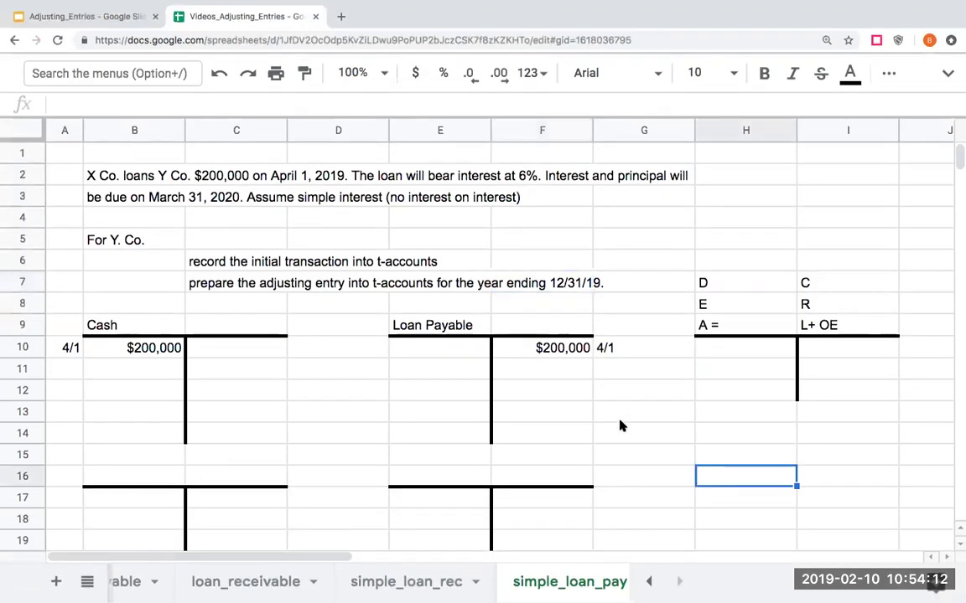
{"action": "key", "text": "Up"}
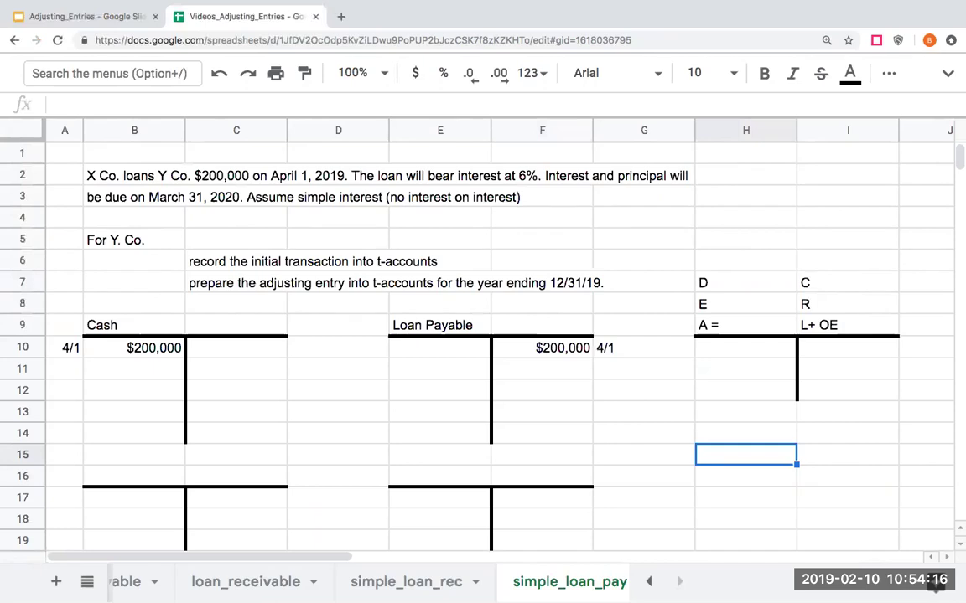
{"action": "key", "text": "Up"}
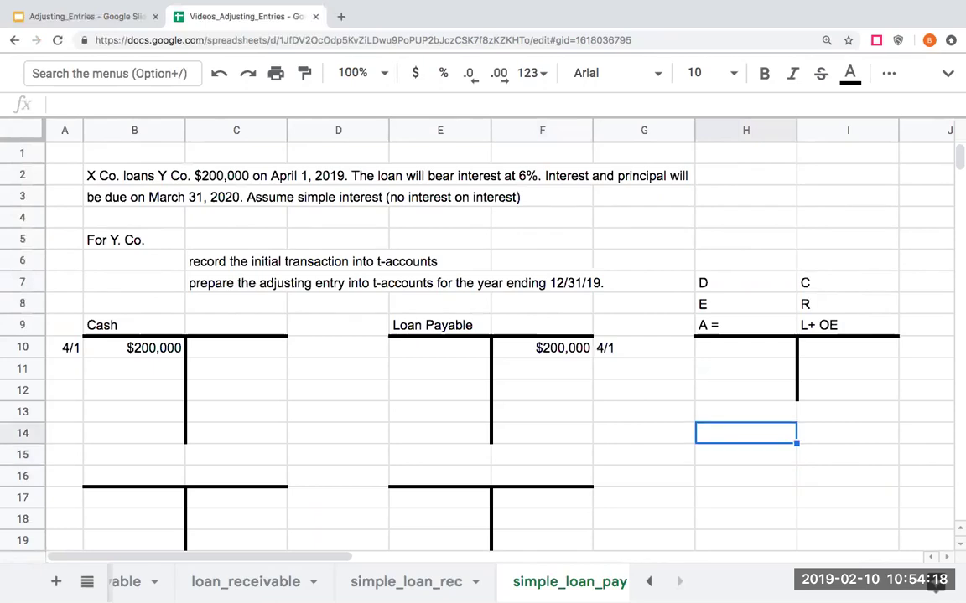
{"action": "key", "text": "Down"}
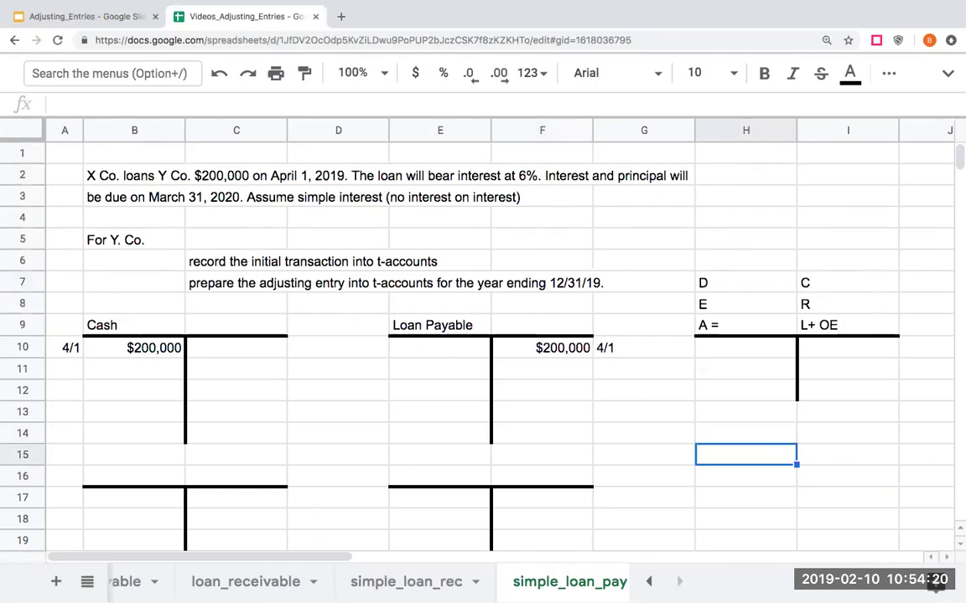
{"action": "type", "text": "loan payable"}
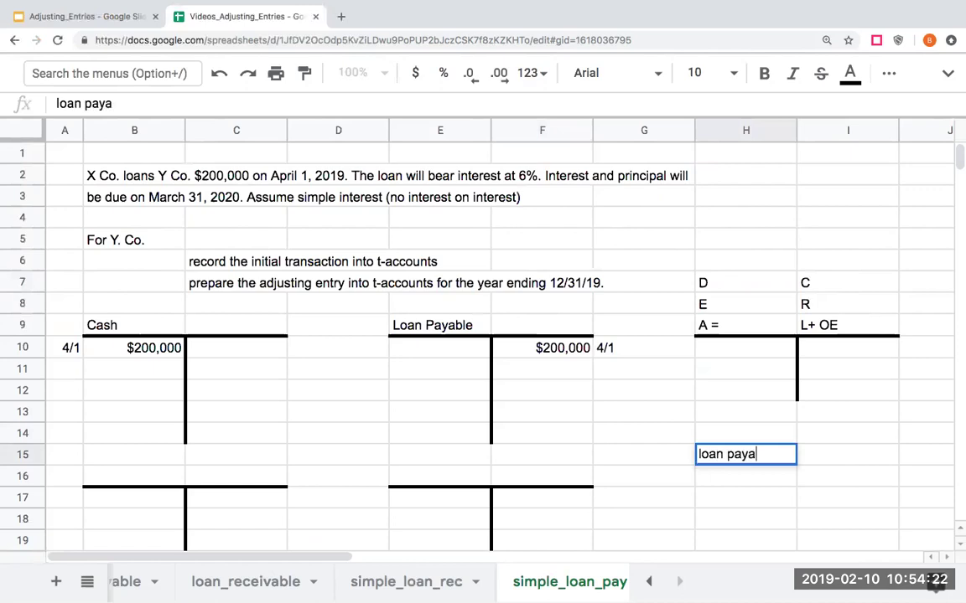
{"action": "key", "text": "Return"}
Fill I15 beside the loan payable label with a formula referencing the Loan Payable credit in F10
{"action": "left_click", "coordinate": [848, 455]}
{"action": "type", "text": "+"}
{"action": "key", "text": "Left"}
{"action": "key", "text": "Left"}
{"action": "key", "text": "Left"}
{"action": "key", "text": "Up"}
{"action": "key", "text": "Up"}
{"action": "key", "text": "Up"}
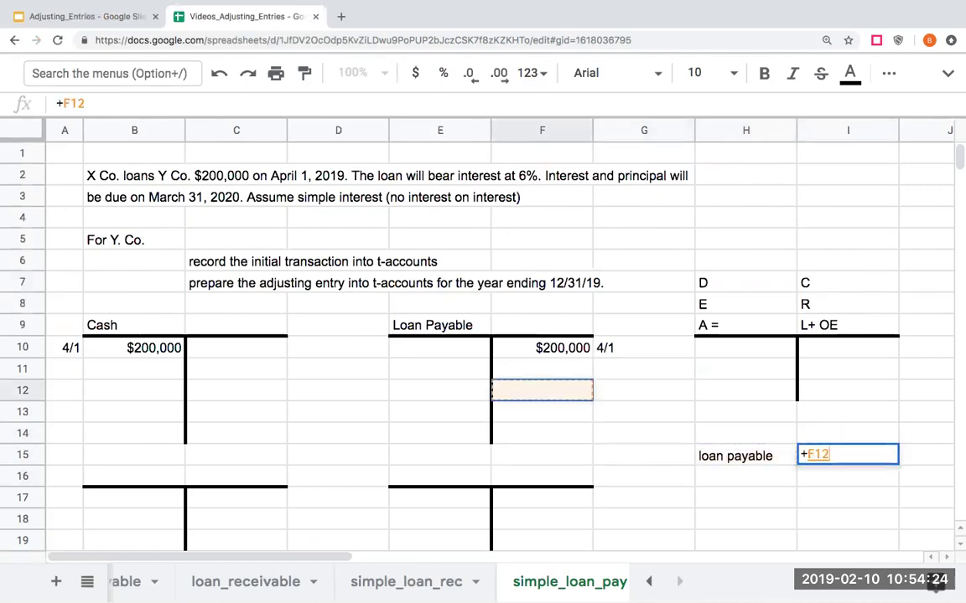
{"action": "key", "text": "Up"}
{"action": "key", "text": "Up"}
{"action": "key", "text": "Return"}
Add the label "annual interest rate" in H16 and enter .06 beside it in I16
{"action": "key", "text": "Left"}
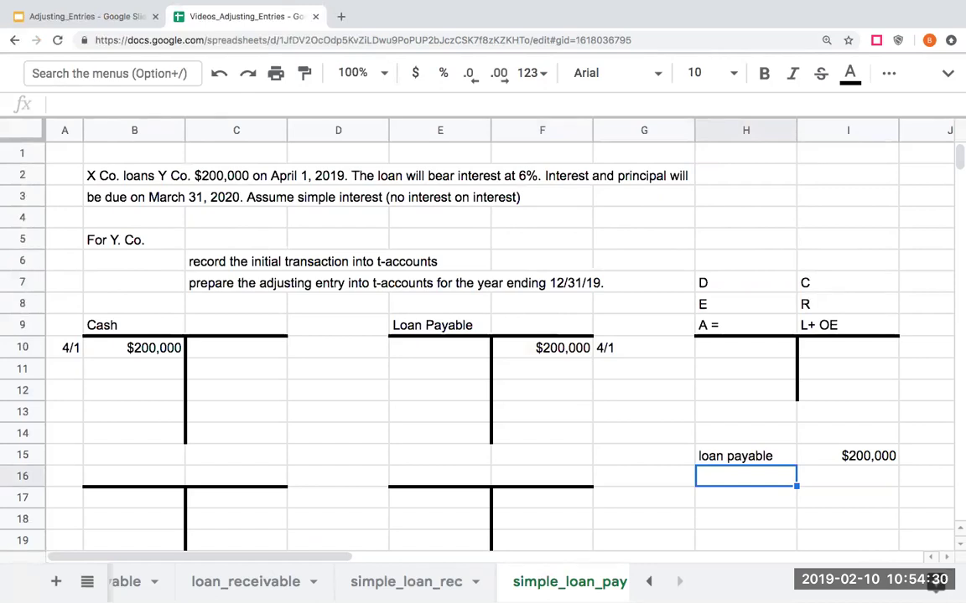
{"action": "type", "text": "annual intere"}
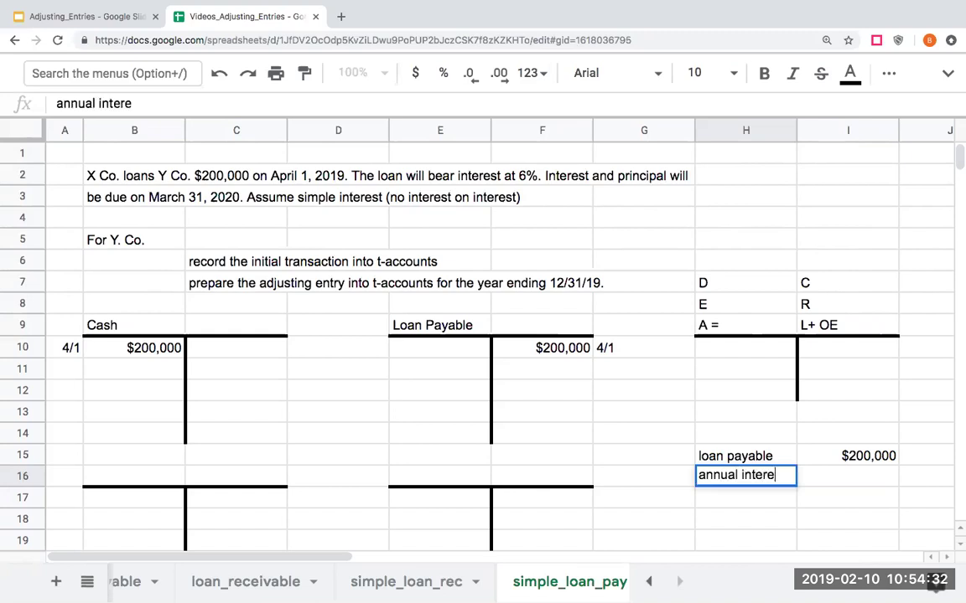
{"action": "type", "text": "st rate"}
{"action": "key", "text": "Return"}
{"action": "key", "text": "Up"}
{"action": "key", "text": "Right"}
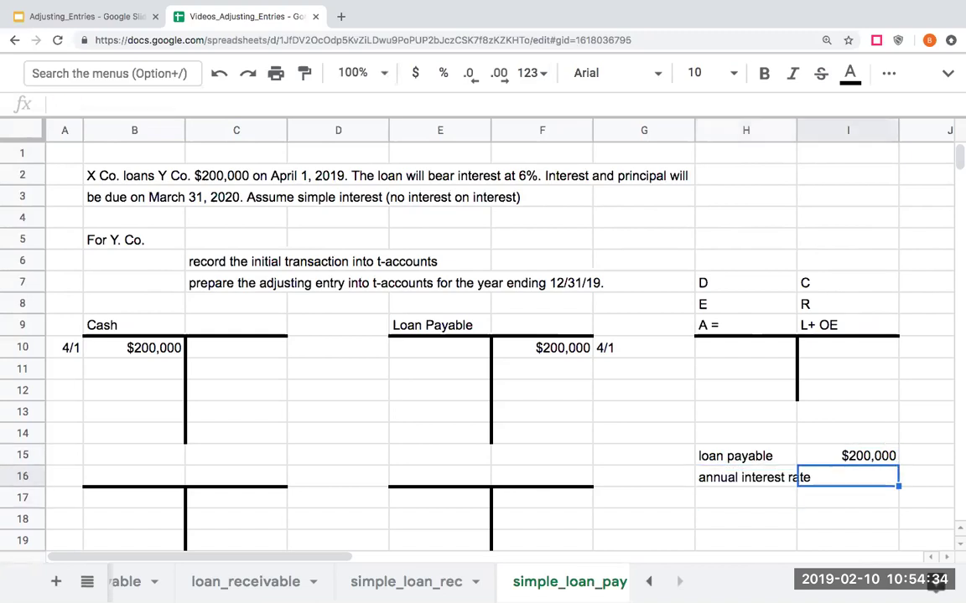
{"action": "type", "text": ".06"}
{"action": "key", "text": "Return"}
Format the interest rate in I16 as a percentage with two decimal places
{"action": "key", "text": "Up"}
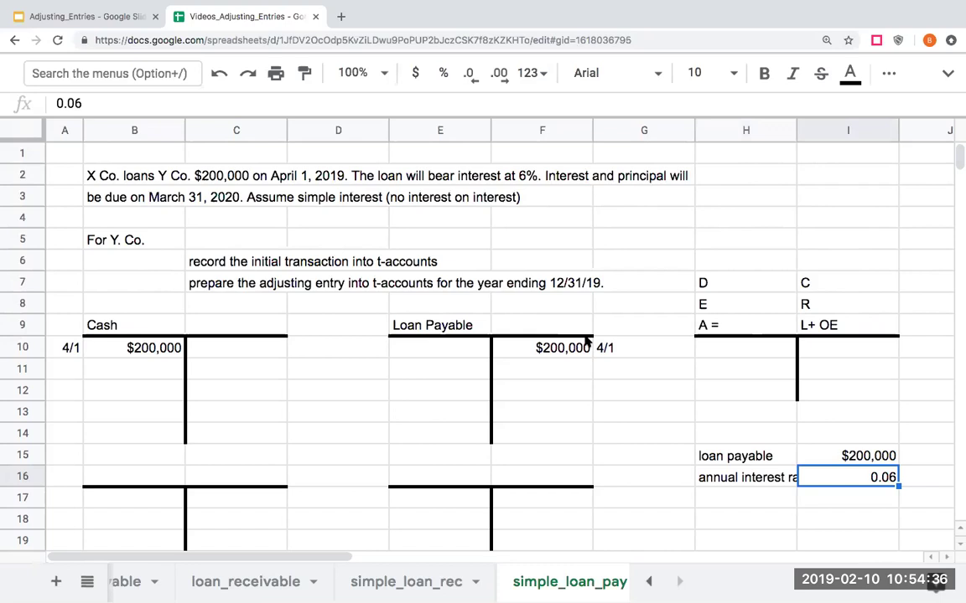
{"action": "left_click", "coordinate": [453, 76]}
{"action": "left_click", "coordinate": [469, 73]}
{"action": "left_click", "coordinate": [469, 74]}
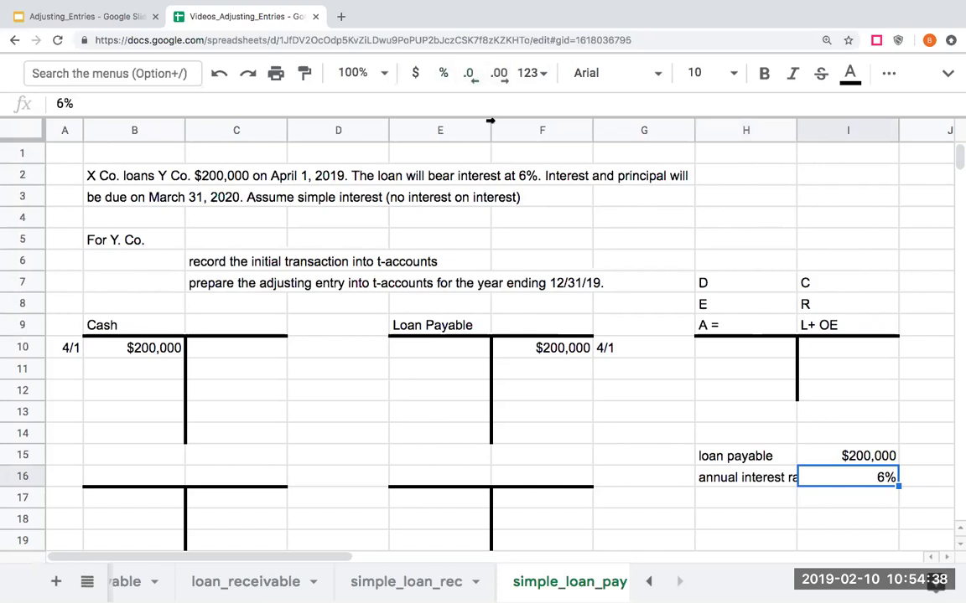
{"action": "left_click", "coordinate": [500, 74]}
{"action": "left_click", "coordinate": [499, 74]}
Label H17 "full year" and calculate the annual interest in I17 by multiplying I15 by I16
{"action": "left_click", "coordinate": [728, 498]}
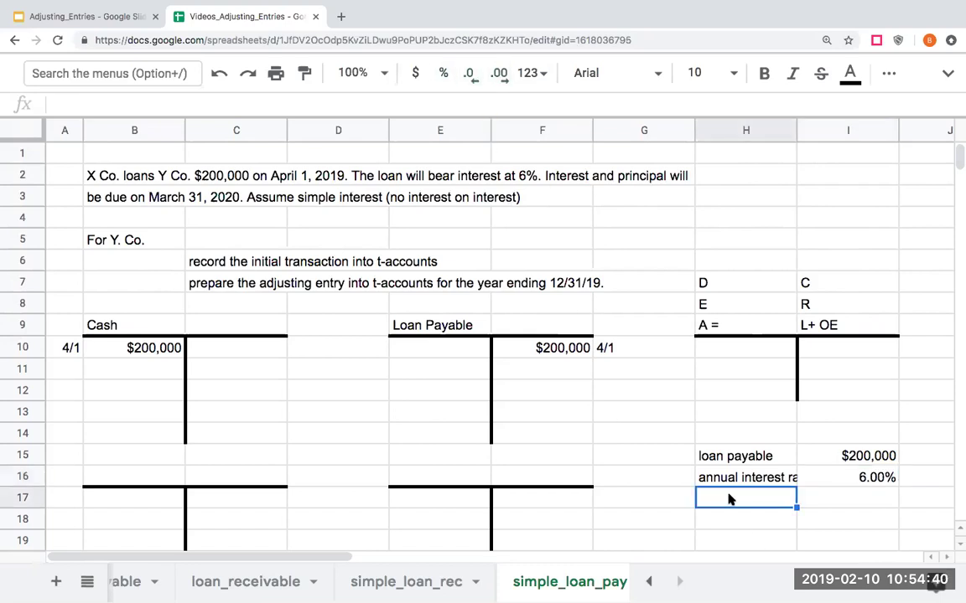
{"action": "type", "text": "full year"}
{"action": "key", "text": "Return"}
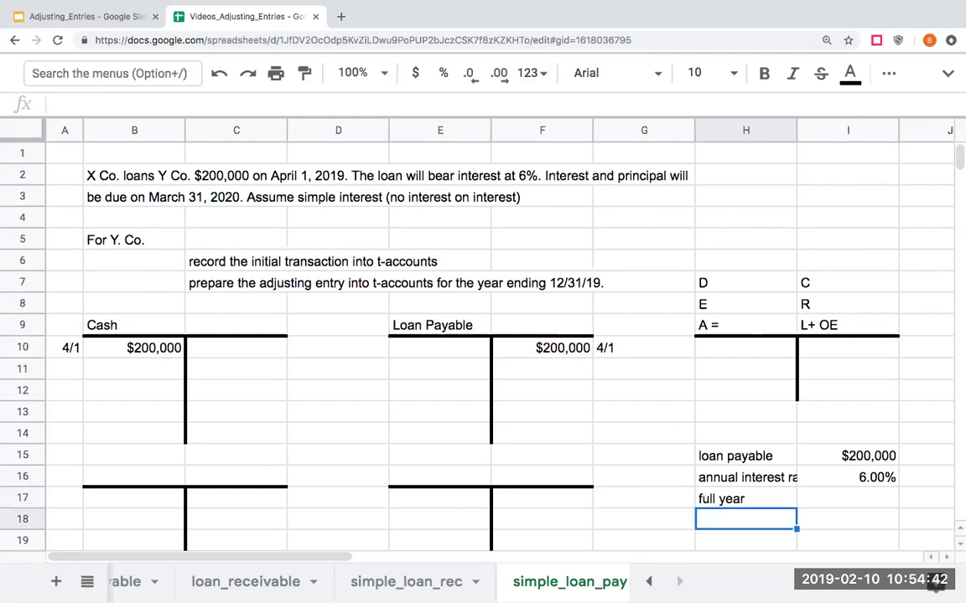
{"action": "left_click", "coordinate": [847, 499]}
{"action": "type", "text": "=I15*I16"}
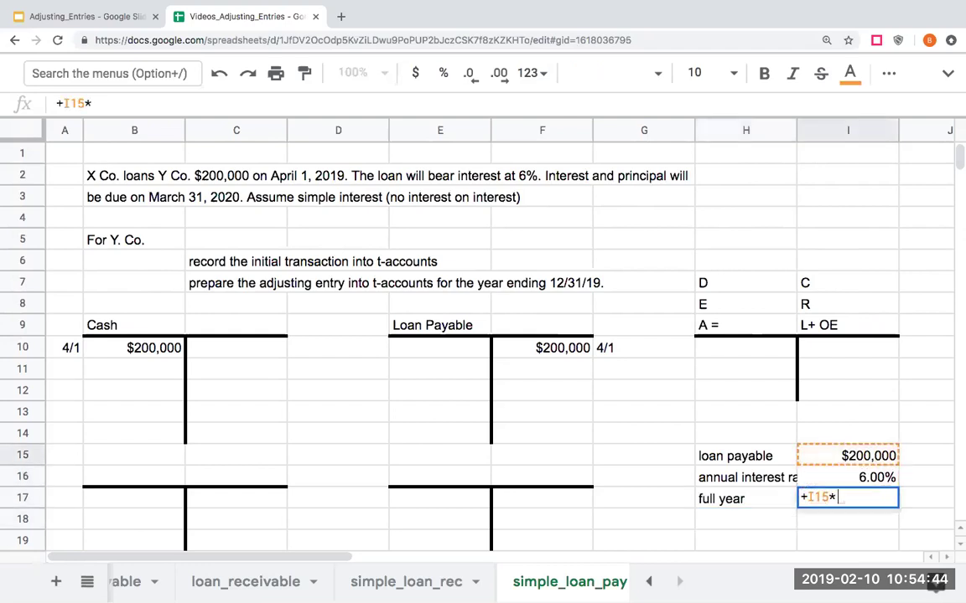
{"action": "key", "text": "Return"}
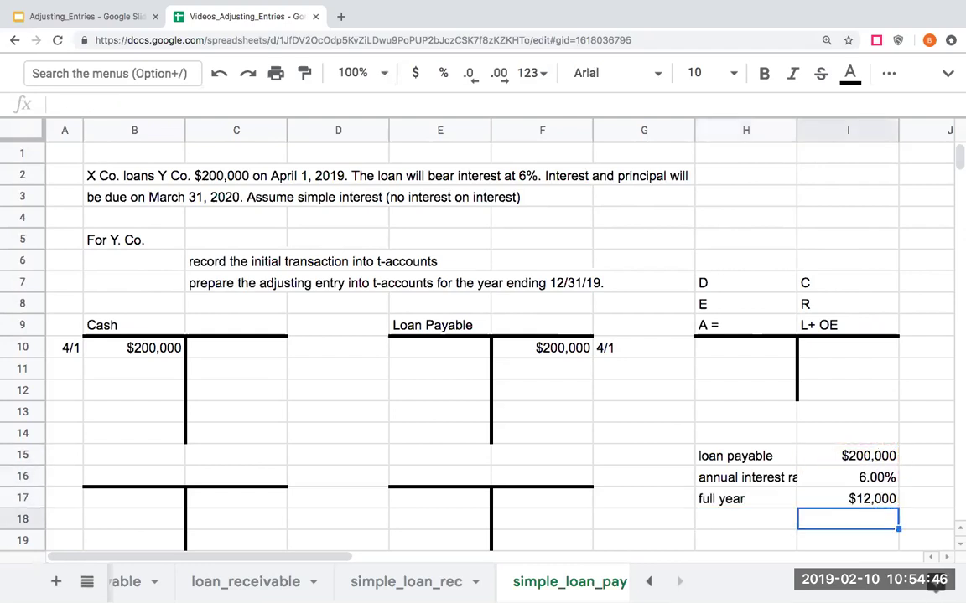
{"action": "key", "text": "Down"}
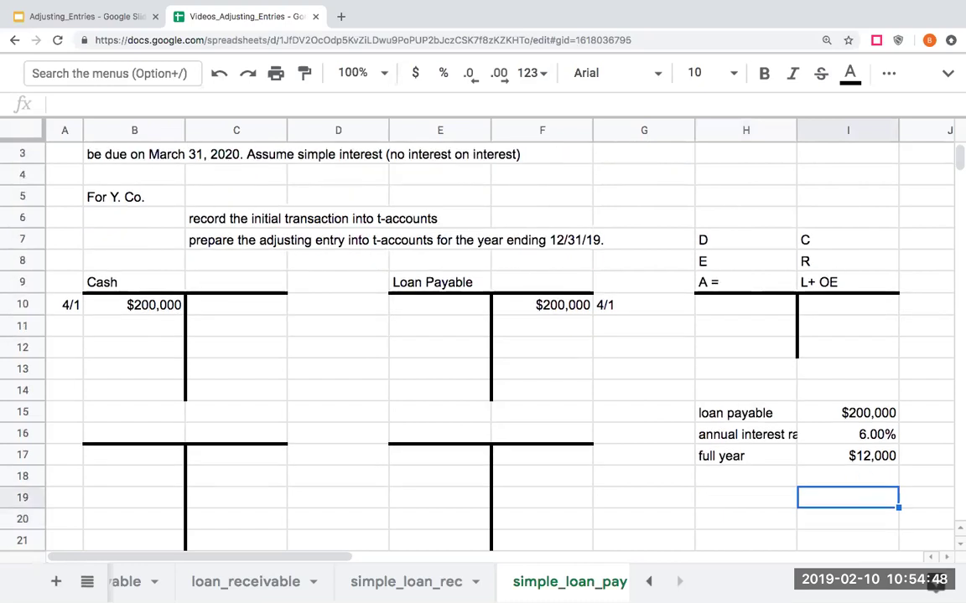
{"action": "left_click", "coordinate": [847, 456]}
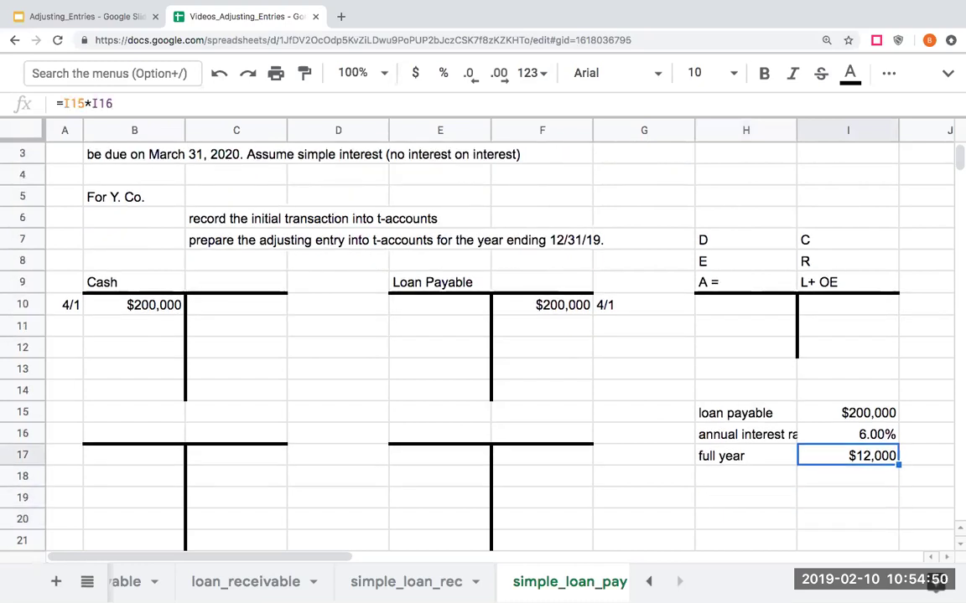
{"action": "left_click", "coordinate": [847, 477]}
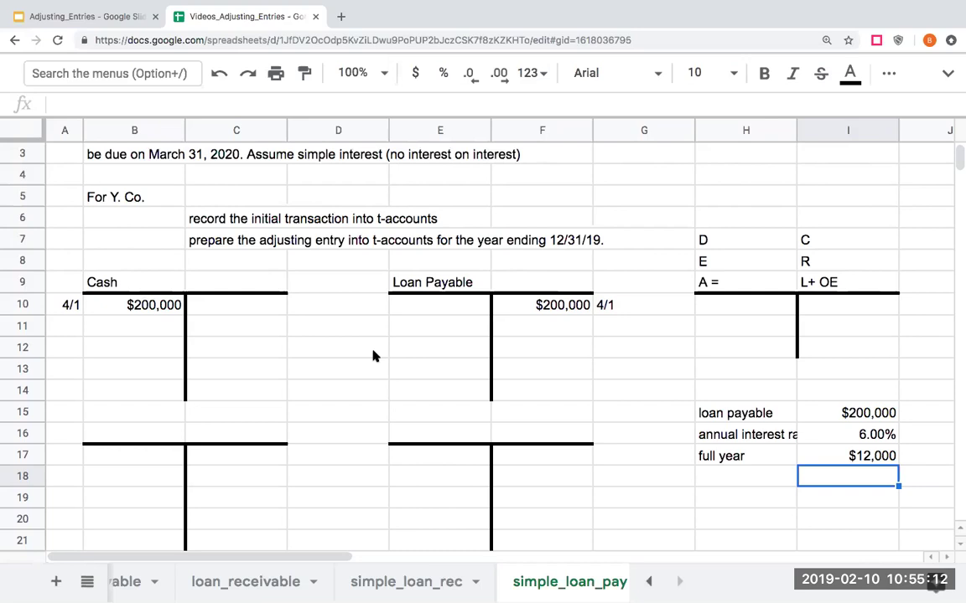
Note the loan period below the full-year row with "had loan 4/1-12/31" in H18 and "9 months" in H19
{"action": "left_click", "coordinate": [745, 476]}
{"action": "type", "text": "use"}
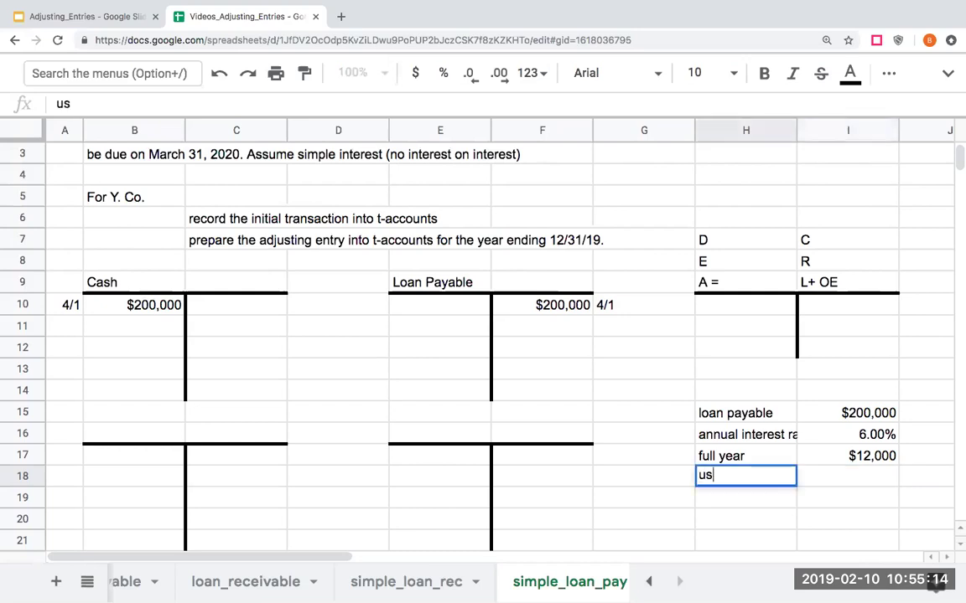
{"action": "key", "text": "BackSpace"}
{"action": "key", "text": "BackSpace"}
{"action": "key", "text": "BackSpace"}
{"action": "type", "text": "had loan 4/1-"}
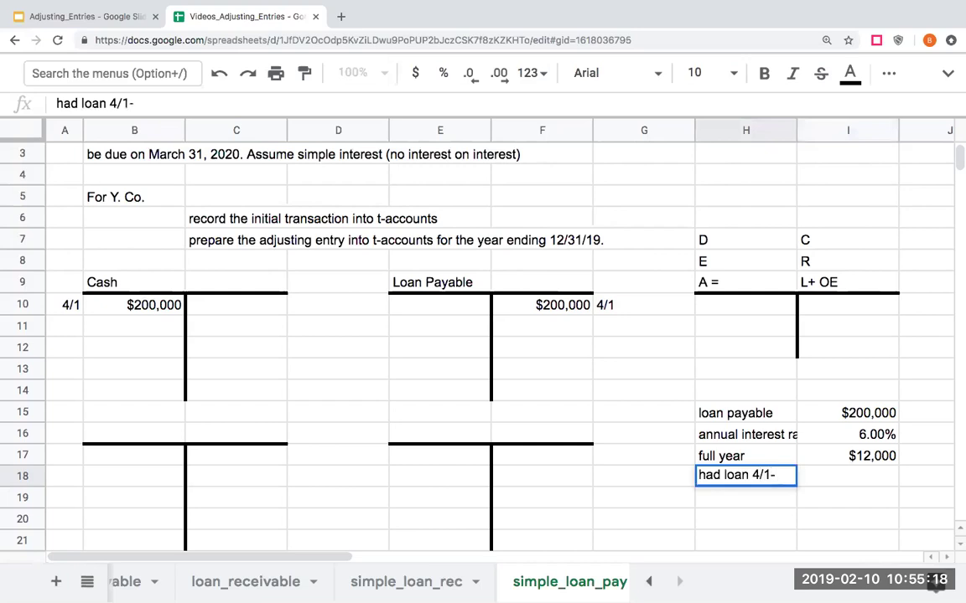
{"action": "type", "text": "12/31"}
{"action": "key", "text": "Return"}
{"action": "type", "text": "9 months"}
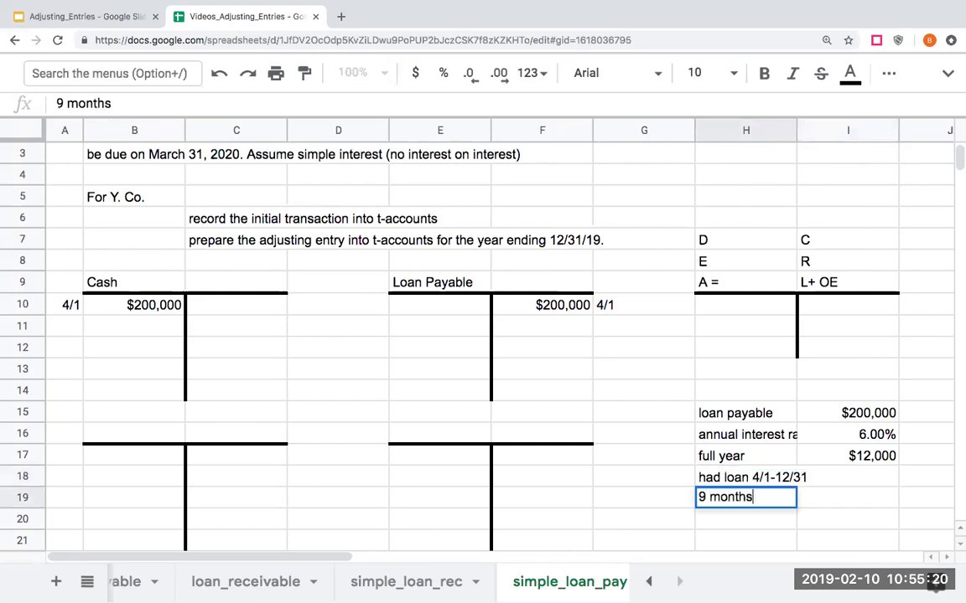
{"action": "key", "text": "Return"}
Enter the text "*9/12" in I19 beside the 9 months label
{"action": "left_click", "coordinate": [847, 498]}
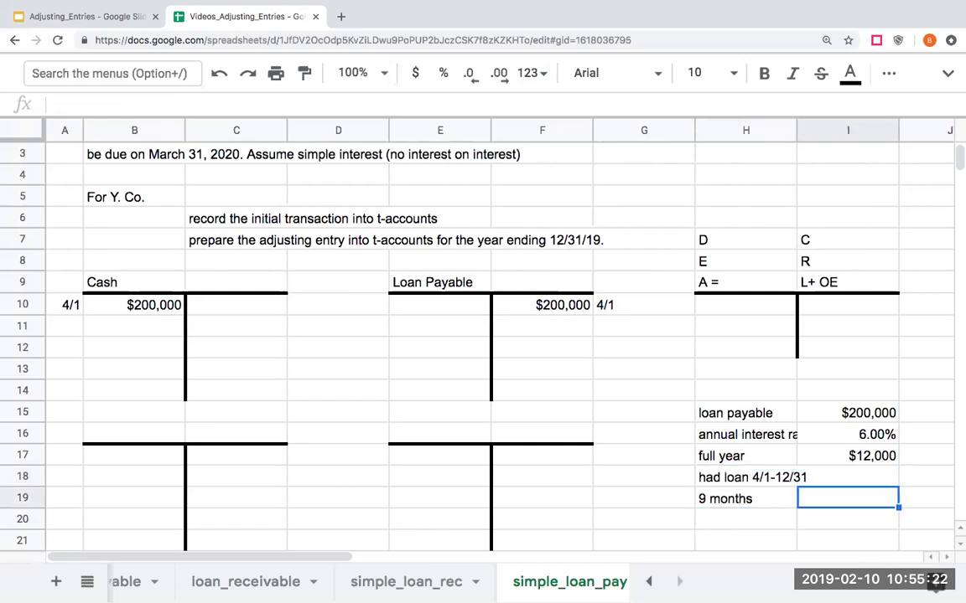
{"action": "type", "text": "*9/12"}
{"action": "key", "text": "Return"}
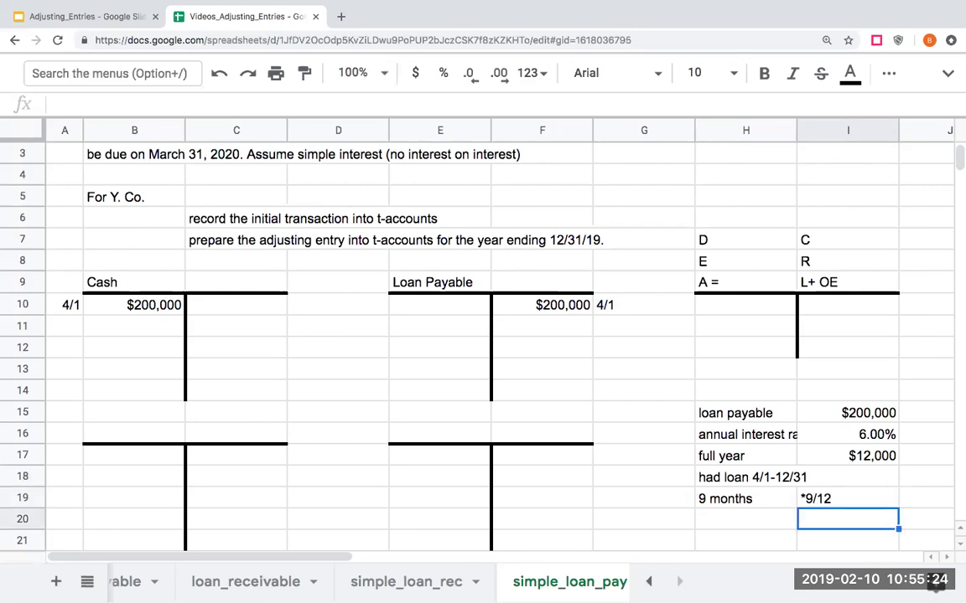
Annotate the first three calculation rows with "a" in J15, "b" in J16 and "a*b=c" in J17
{"action": "key", "text": "Right"}
{"action": "key", "text": "Up"}
{"action": "key", "text": "Up"}
{"action": "key", "text": "Up"}
{"action": "key", "text": "Up"}
{"action": "key", "text": "Up"}
{"action": "type", "text": "a"}
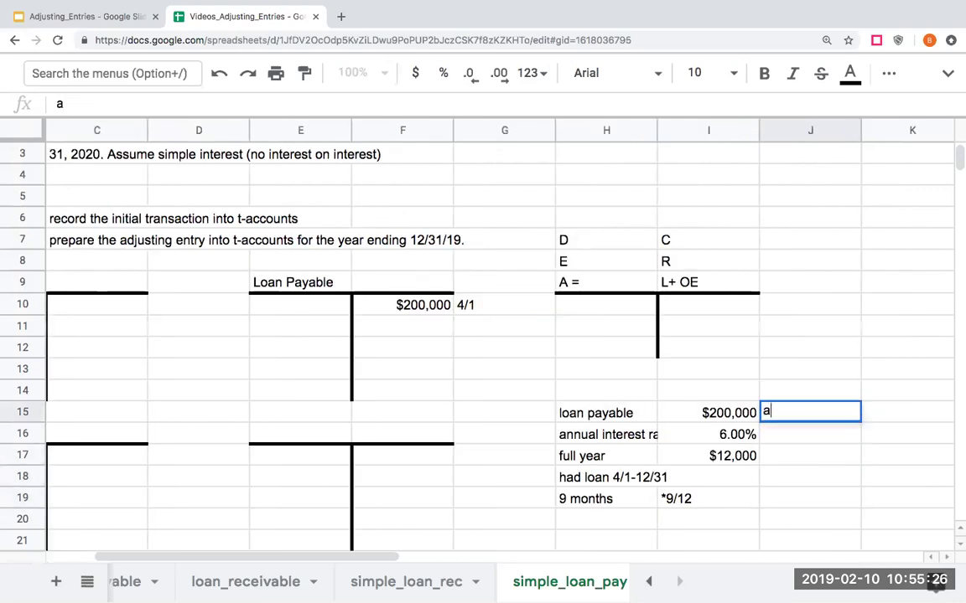
{"action": "key", "text": "Return"}
{"action": "type", "text": "b"}
{"action": "key", "text": "Return"}
{"action": "type", "text": "c"}
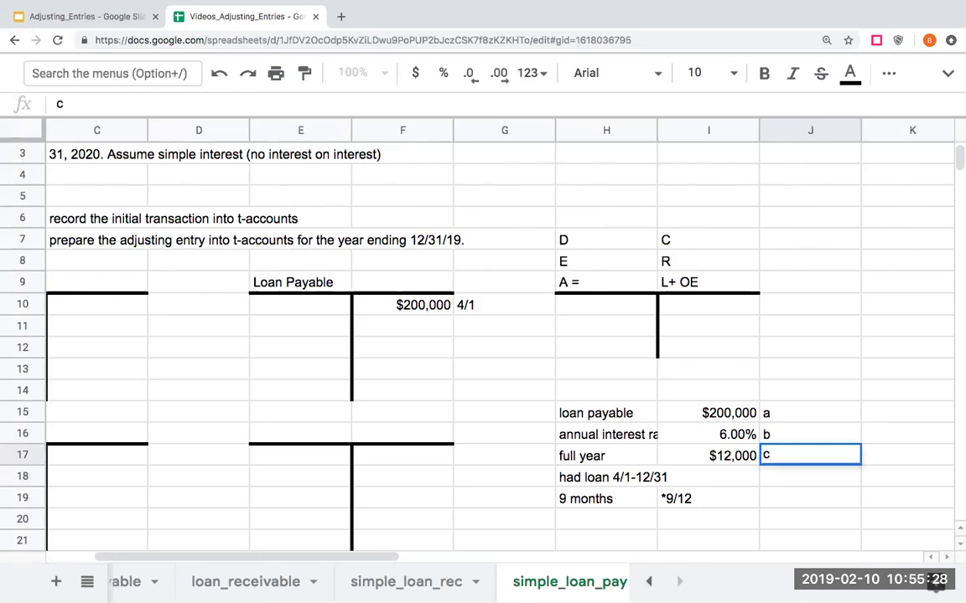
{"action": "key", "text": "BackSpace"}
{"action": "type", "text": "a*b=c"}
{"action": "key", "text": "Return"}
Annotate the 9 months row with "d" in J19 and the row below it with "c*d =e" in J20
{"action": "key", "text": "Return"}
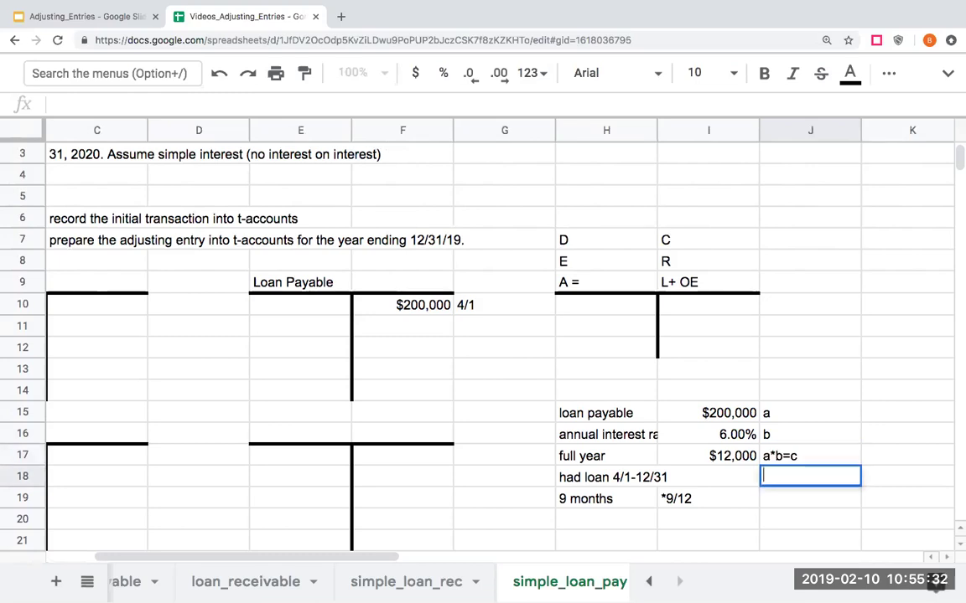
{"action": "type", "text": "d"}
{"action": "key", "text": "Return"}
{"action": "type", "text": "c"}
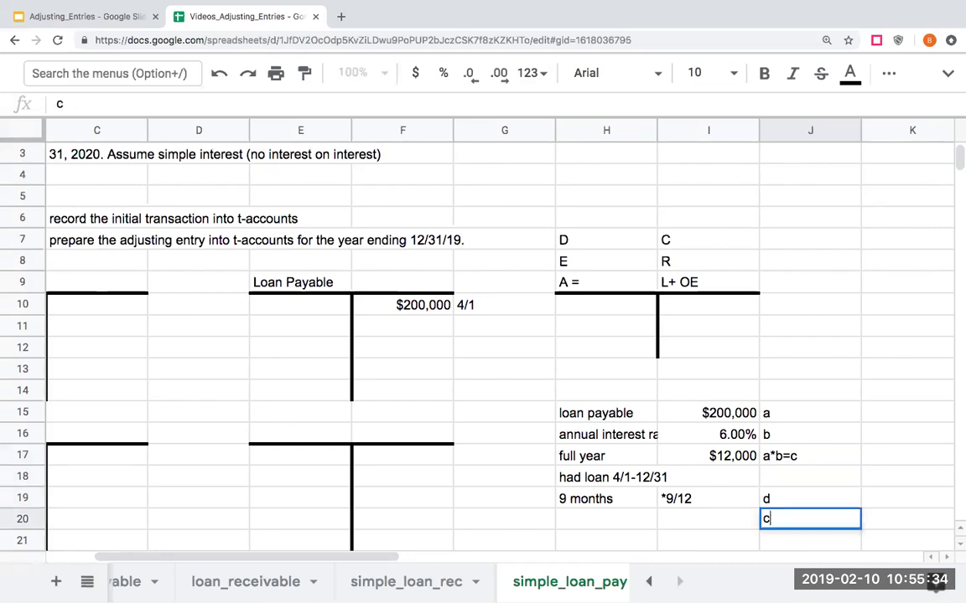
{"action": "type", "text": "*d =e"}
{"action": "key", "text": "Return"}
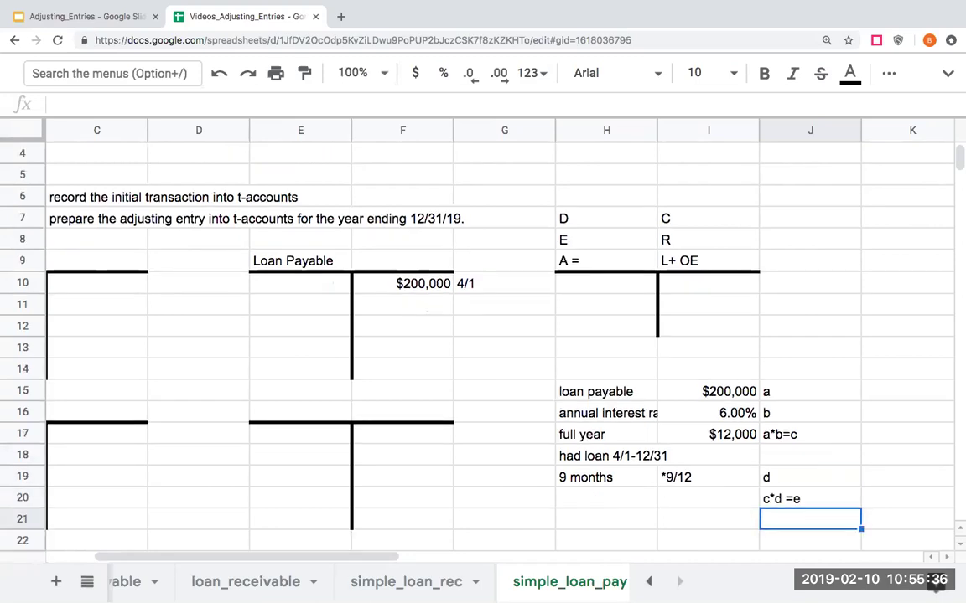
Calculate the nine-month interest in I20 with the formula I17*9/12
{"action": "left_click", "coordinate": [708, 498]}
{"action": "type", "text": "+"}
{"action": "key", "text": "Up"}
{"action": "key", "text": "Up"}
{"action": "key", "text": "Up"}
{"action": "type", "text": "*"}
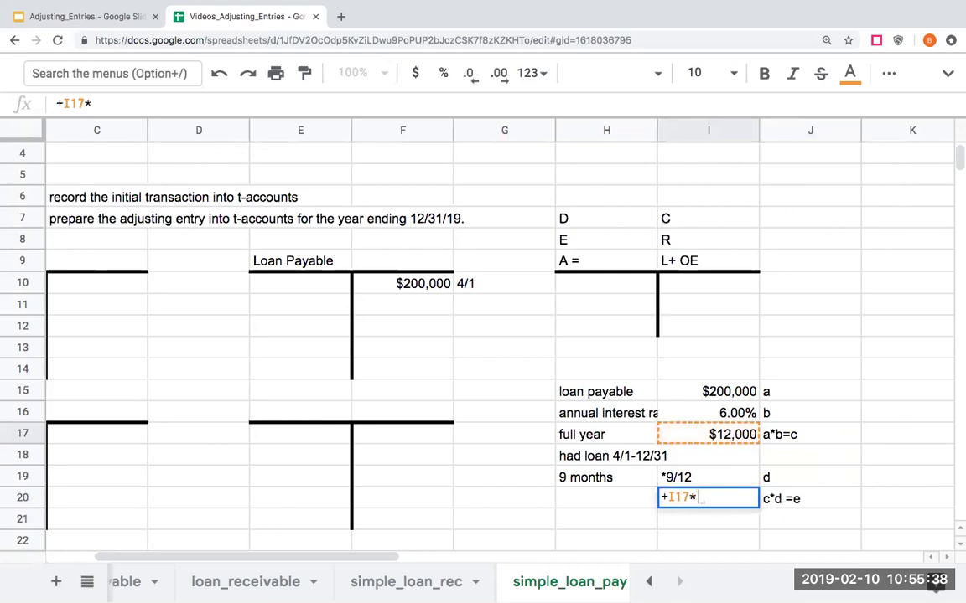
{"action": "type", "text": "9/12"}
{"action": "key", "text": "Return"}
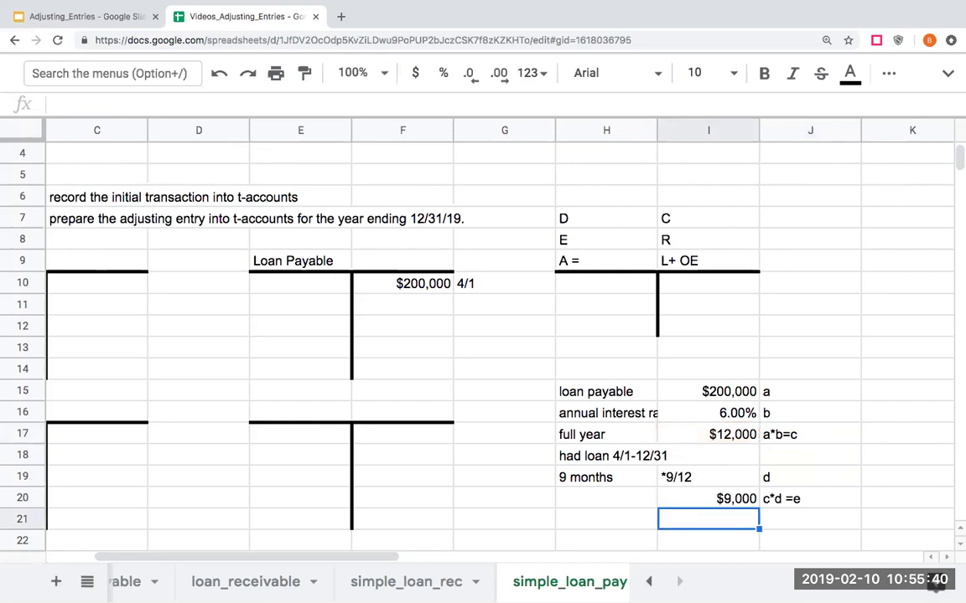
{"action": "left_click", "coordinate": [809, 498]}
{"action": "left_click", "coordinate": [708, 498]}
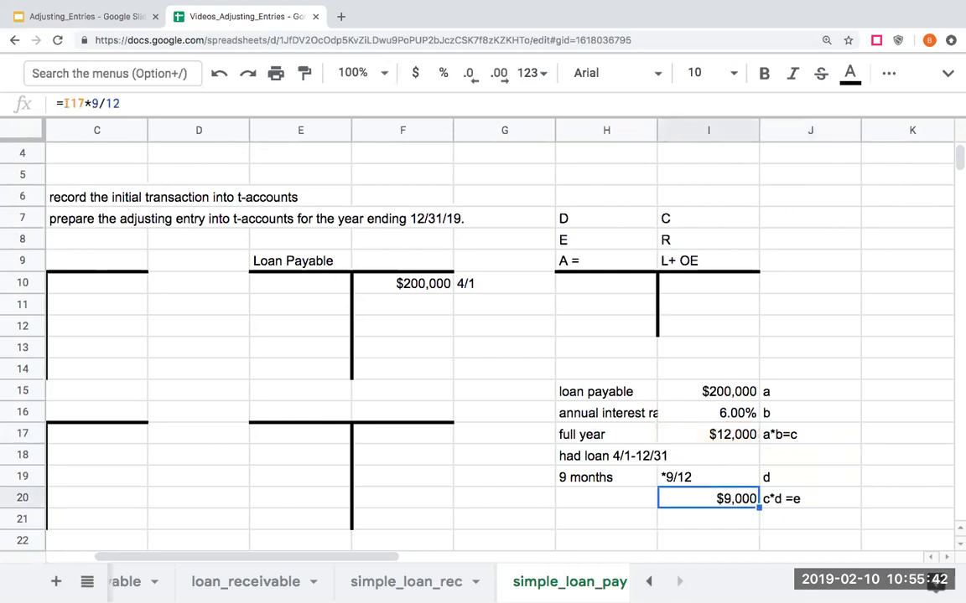
Title the T-account below Cash "interest expense" in B16
{"action": "left_click", "coordinate": [606, 498]}
{"action": "left_click", "coordinate": [504, 498]}
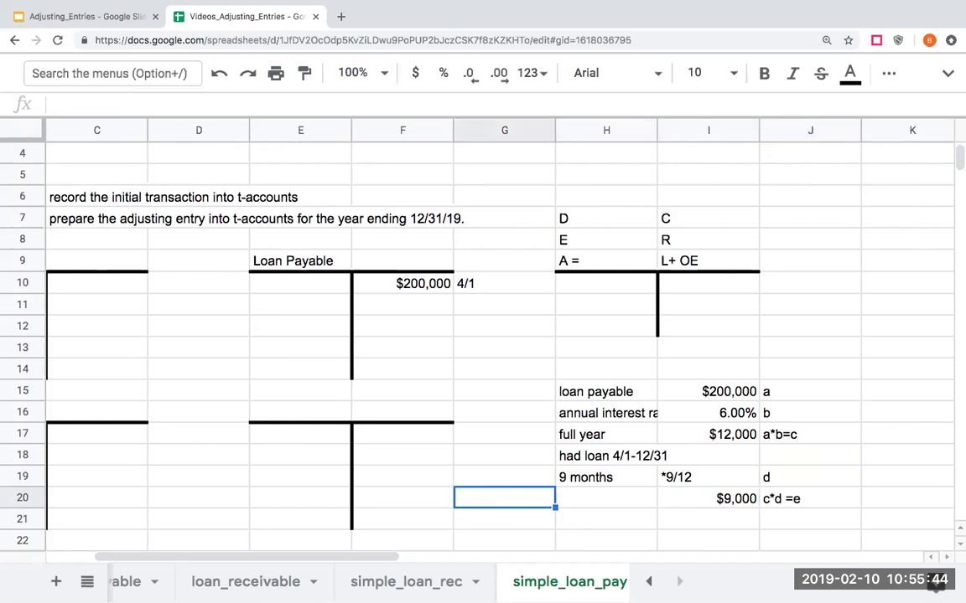
{"action": "key", "text": "Left"}
{"action": "key", "text": "Left"}
{"action": "key", "text": "Left"}
{"action": "key", "text": "Left"}
{"action": "key", "text": "Left"}
{"action": "key", "text": "Left"}
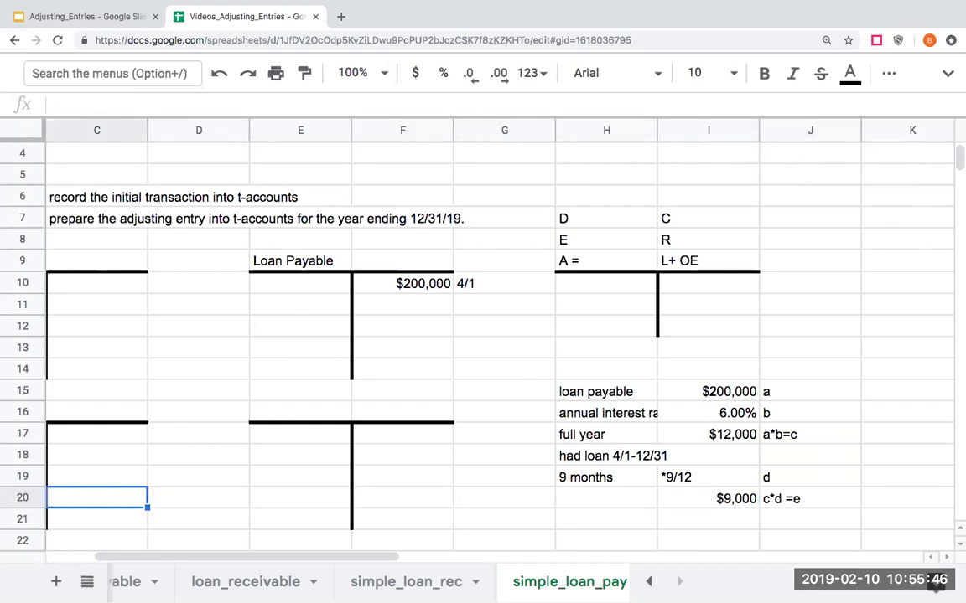
{"action": "key", "text": "Up"}
{"action": "left_click", "coordinate": [134, 412]}
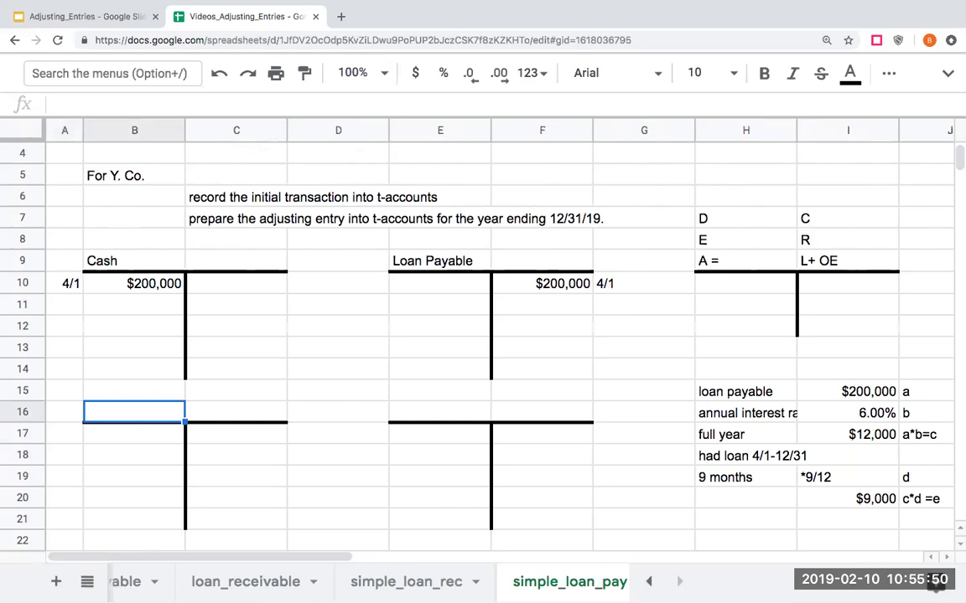
{"action": "type", "text": "int"}
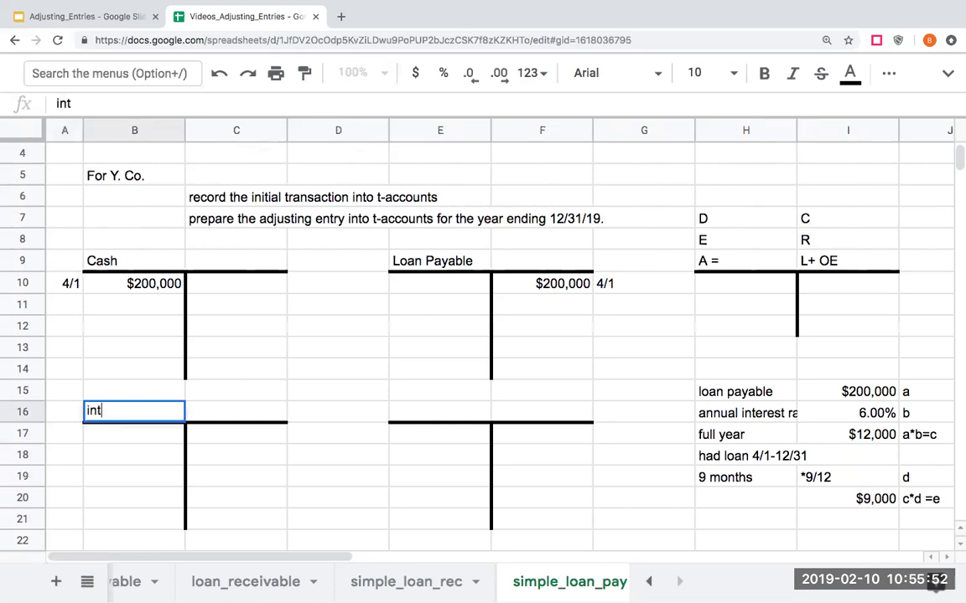
{"action": "type", "text": "erest expense"}
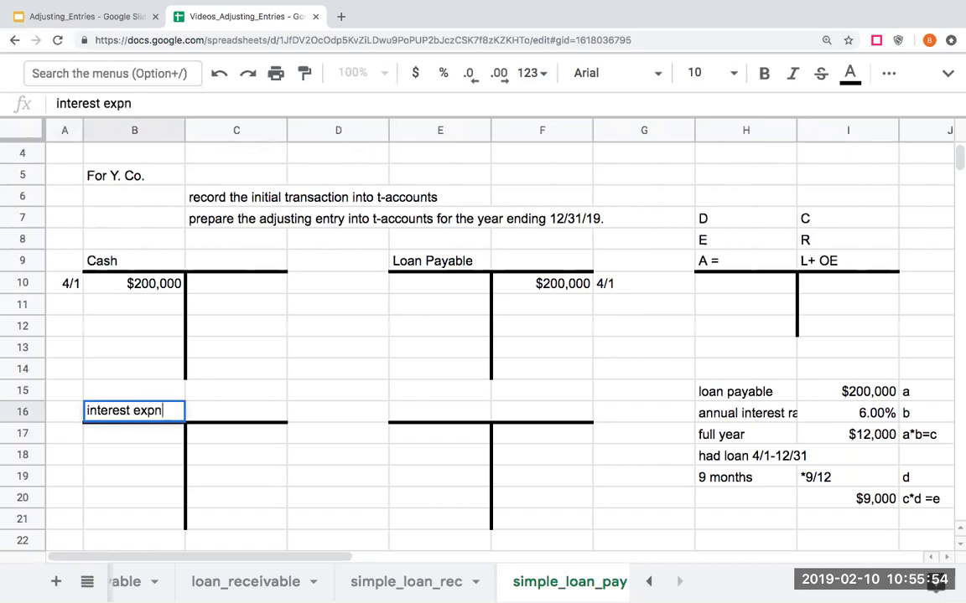
{"action": "key", "text": "BackSpace"}
{"action": "key", "text": "BackSpace"}
{"action": "key", "text": "BackSpace"}
{"action": "type", "text": "ense"}
{"action": "key", "text": "Return"}
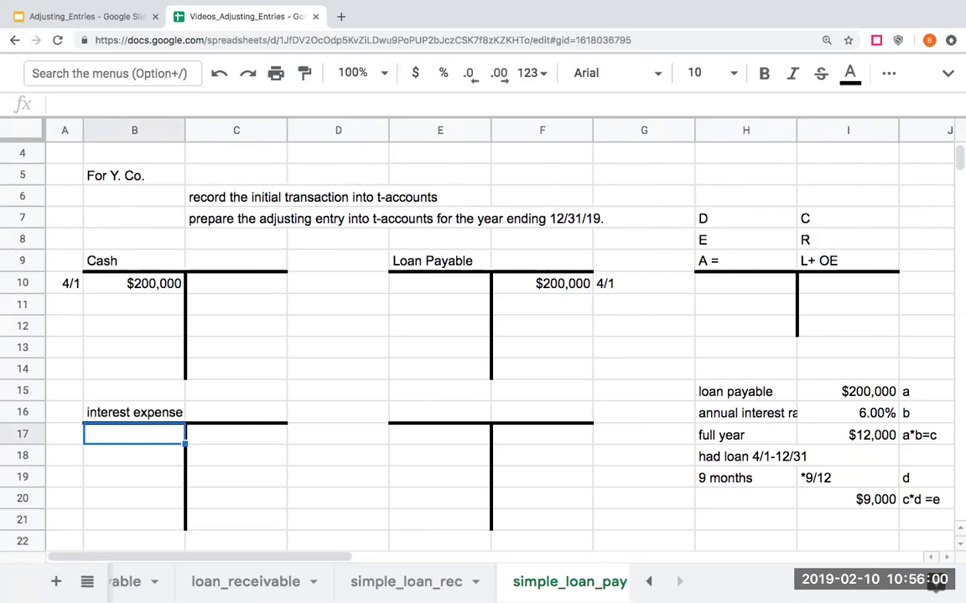
Debit interest expense in B17 with a formula referencing the nine-month interest in I20
{"action": "type", "text": "+"}
{"action": "key", "text": "Right"}
{"action": "key", "text": "Right"}
{"action": "key", "text": "Right"}
{"action": "key", "text": "Right"}
{"action": "key", "text": "Right"}
{"action": "key", "text": "Right"}
{"action": "key", "text": "Right"}
{"action": "key", "text": "Down"}
{"action": "key", "text": "Right"}
{"action": "key", "text": "Down"}
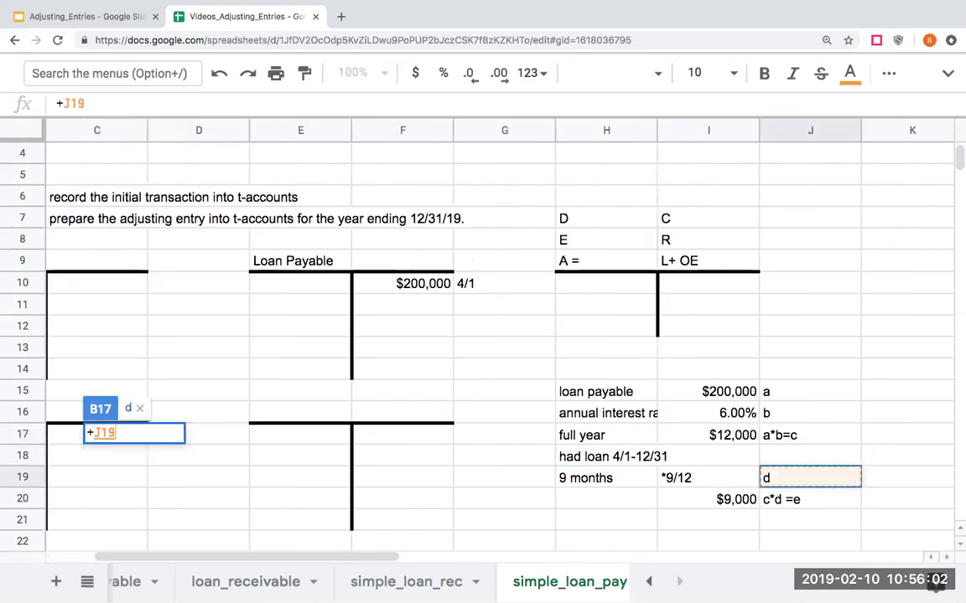
{"action": "key", "text": "Left"}
{"action": "key", "text": "Down"}
{"action": "key", "text": "Return"}
{"action": "key", "text": "Left"}
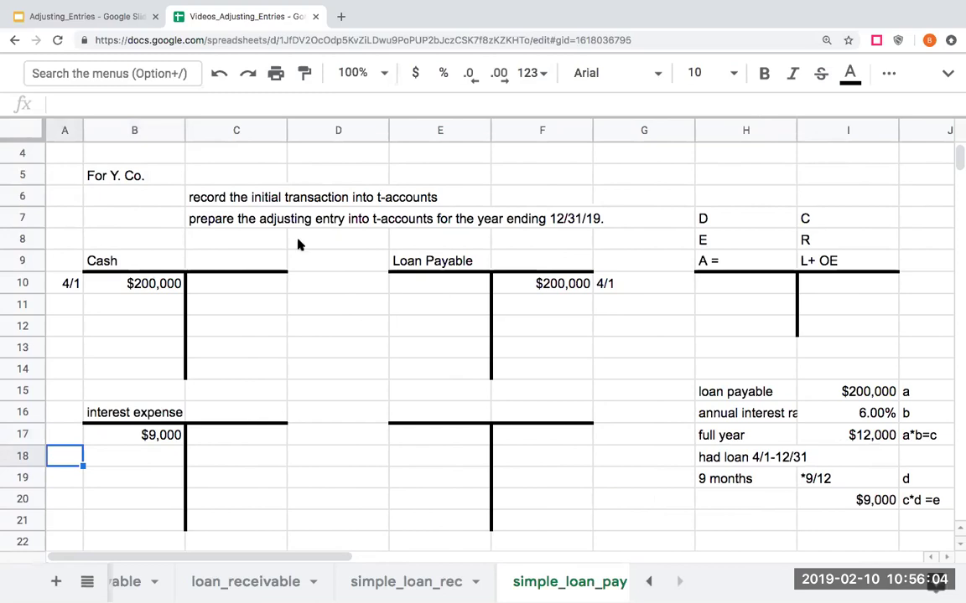
{"action": "scroll", "coordinate": [245, 350], "scroll_direction": "up", "scroll_amount": 3}
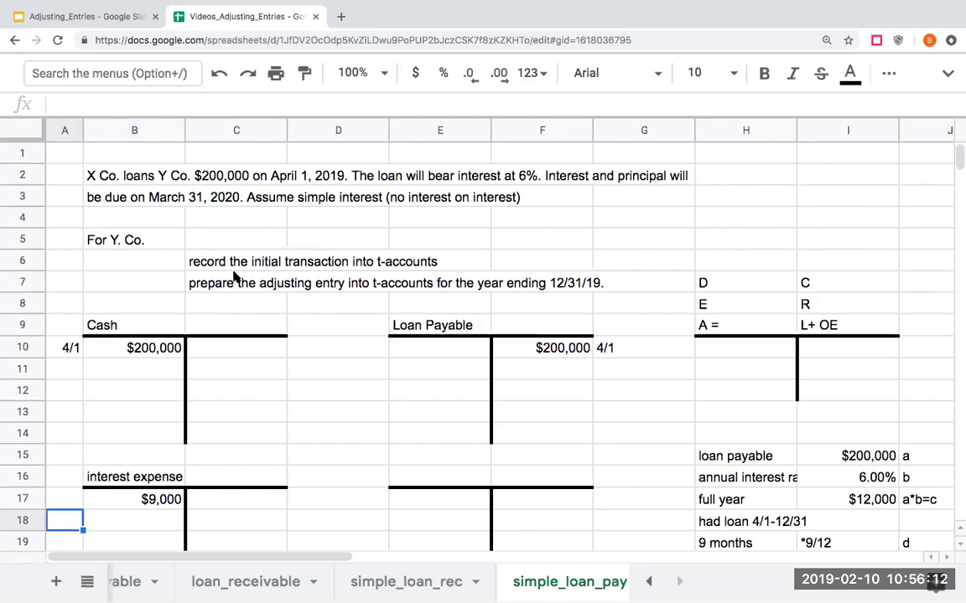
{"action": "scroll", "coordinate": [444, 455], "scroll_direction": "down", "scroll_amount": 2}
{"action": "scroll", "coordinate": [444, 454], "scroll_direction": "down", "scroll_amount": 1}
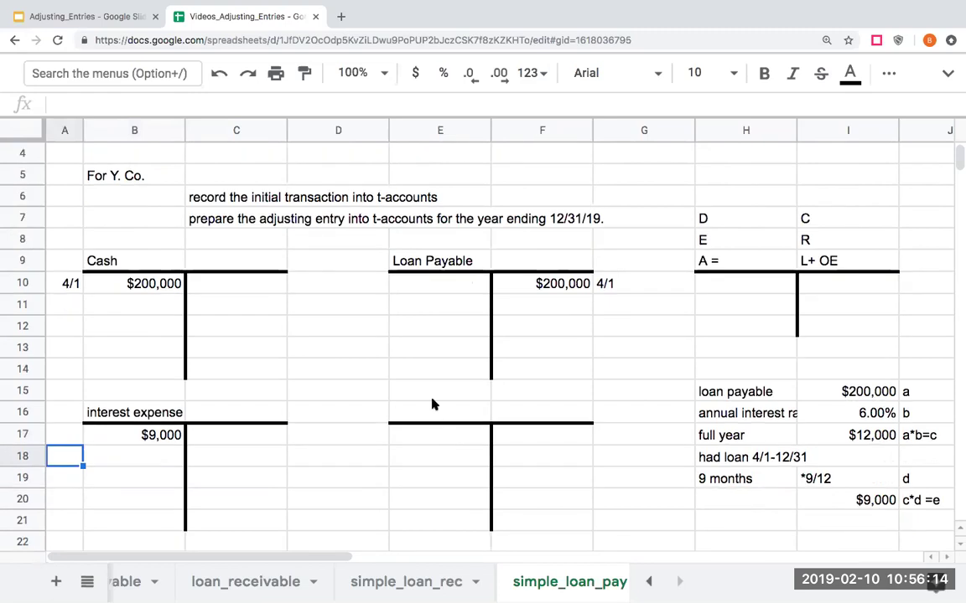
Title the empty T-account beside interest expense "interest payable" in E16
{"action": "left_click", "coordinate": [431, 407]}
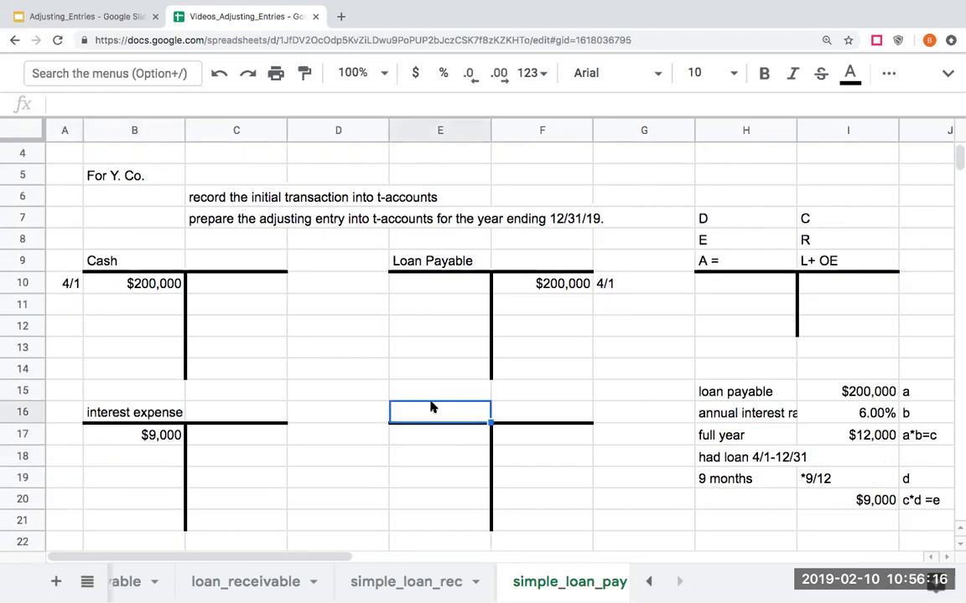
{"action": "type", "text": "int"}
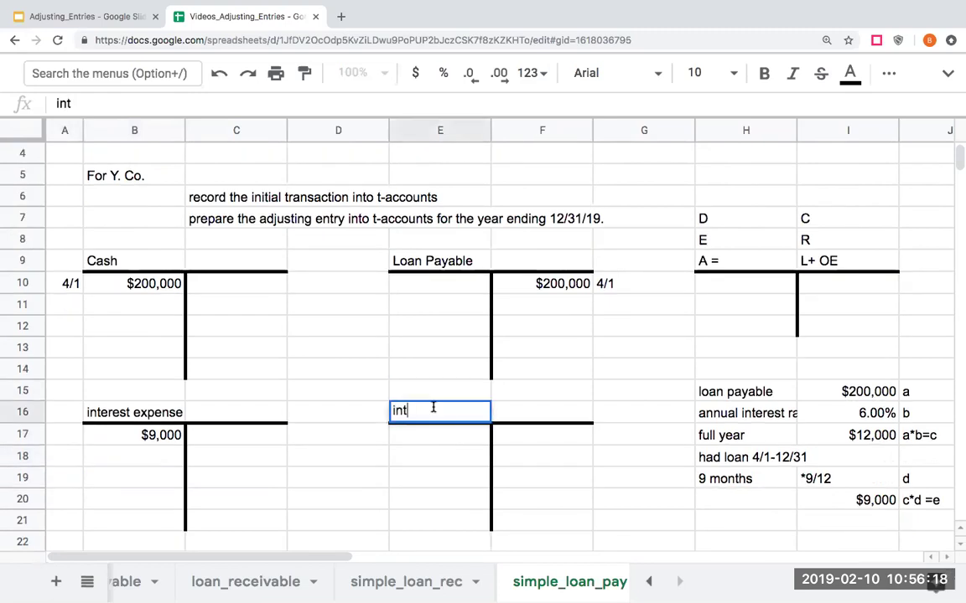
{"action": "type", "text": "erest payable"}
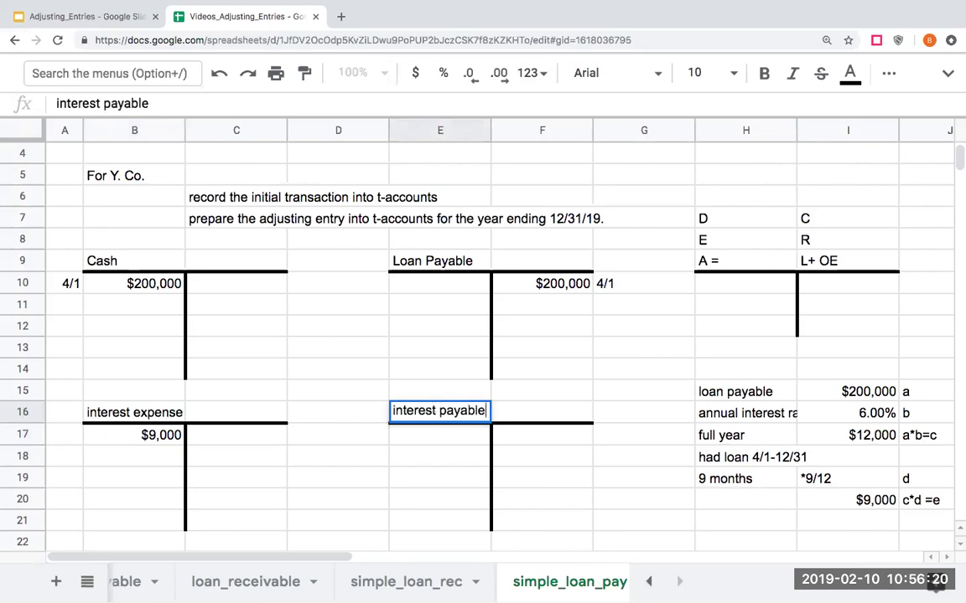
{"action": "key", "text": "Return"}
Credit interest payable in F17 with a formula referencing the interest expense debit in B17
{"action": "left_click", "coordinate": [542, 434]}
{"action": "type", "text": "+"}
{"action": "left_click", "coordinate": [235, 433]}
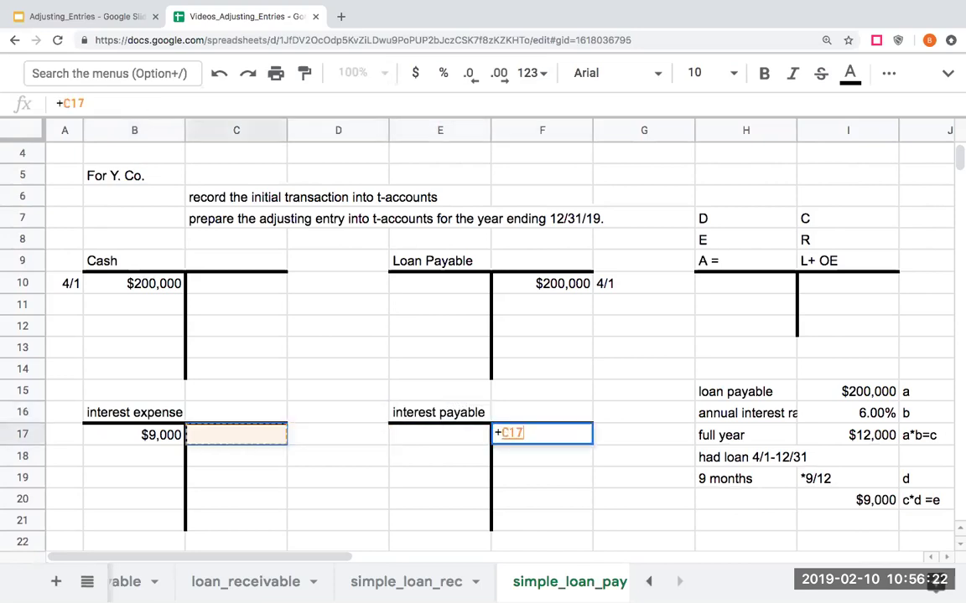
{"action": "key", "text": "Left"}
{"action": "key", "text": "Return"}
{"action": "key", "text": "Up"}
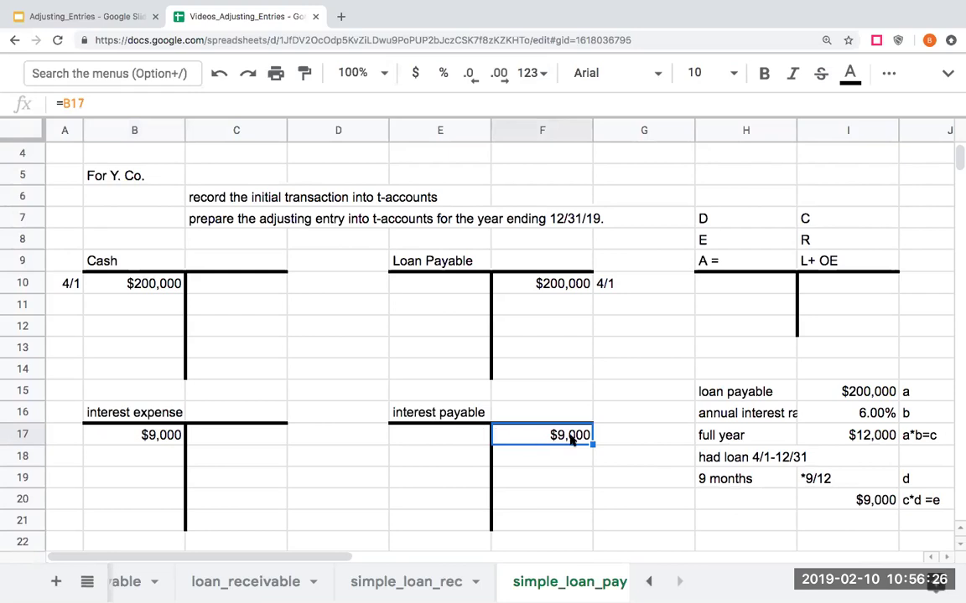
Check the interest expense debit and interest payable credit against the D/E/A and C/R/L+OE reference T-account
{"action": "left_click", "coordinate": [162, 437]}
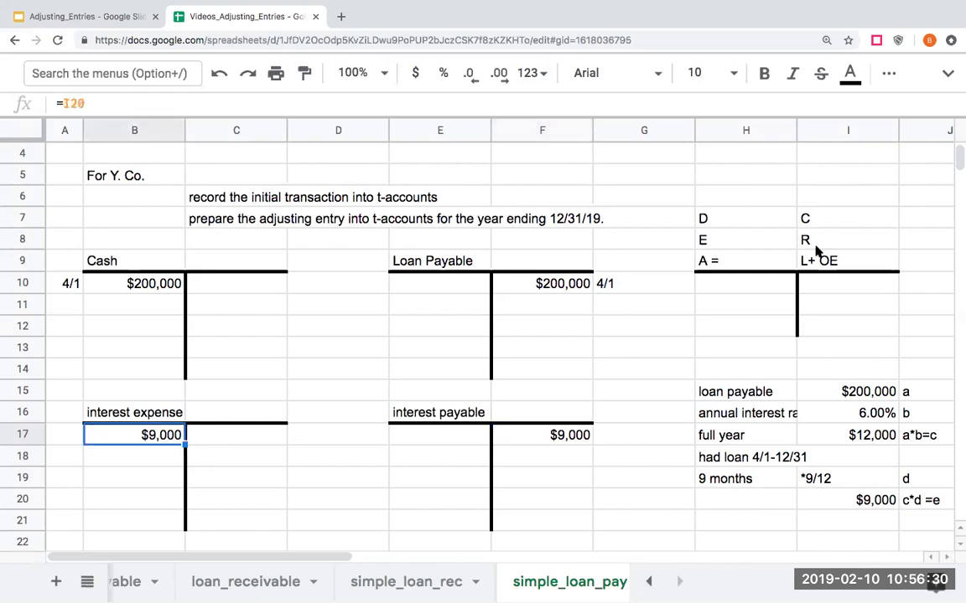
{"action": "left_click", "coordinate": [745, 241]}
{"action": "key", "text": "Up"}
{"action": "key", "text": "Down"}
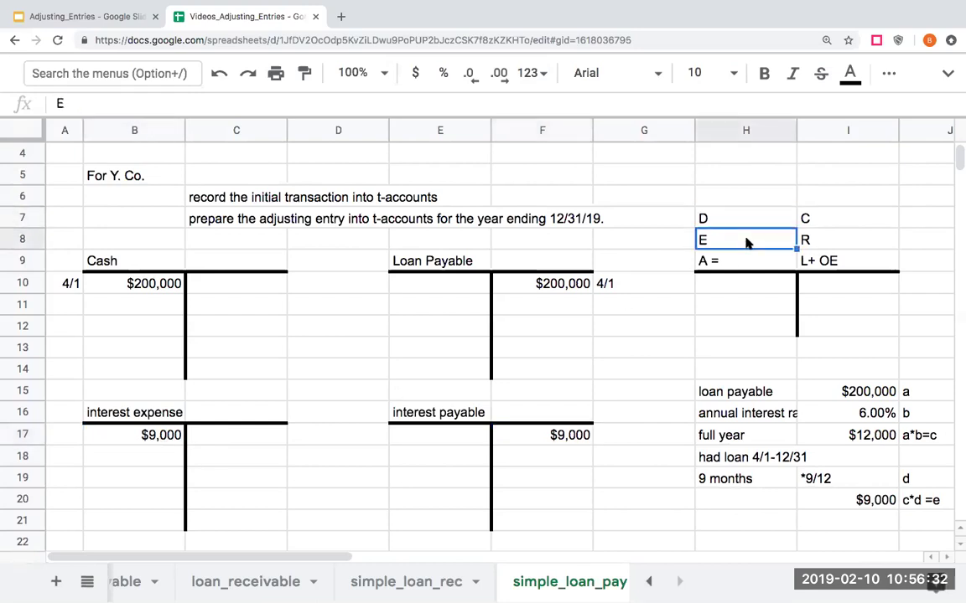
{"action": "left_click", "coordinate": [601, 437]}
{"action": "left_click", "coordinate": [571, 436]}
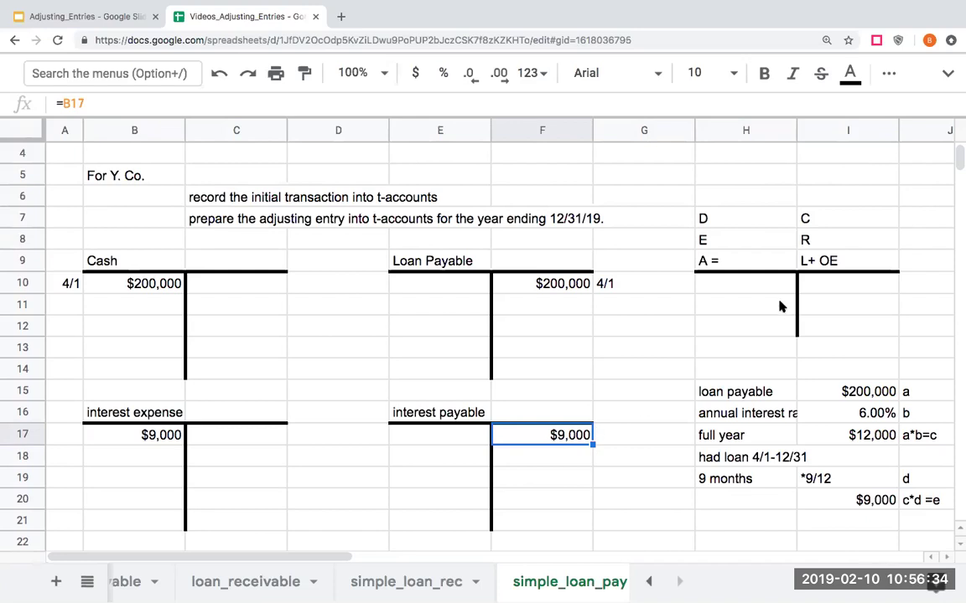
{"action": "left_click", "coordinate": [813, 260]}
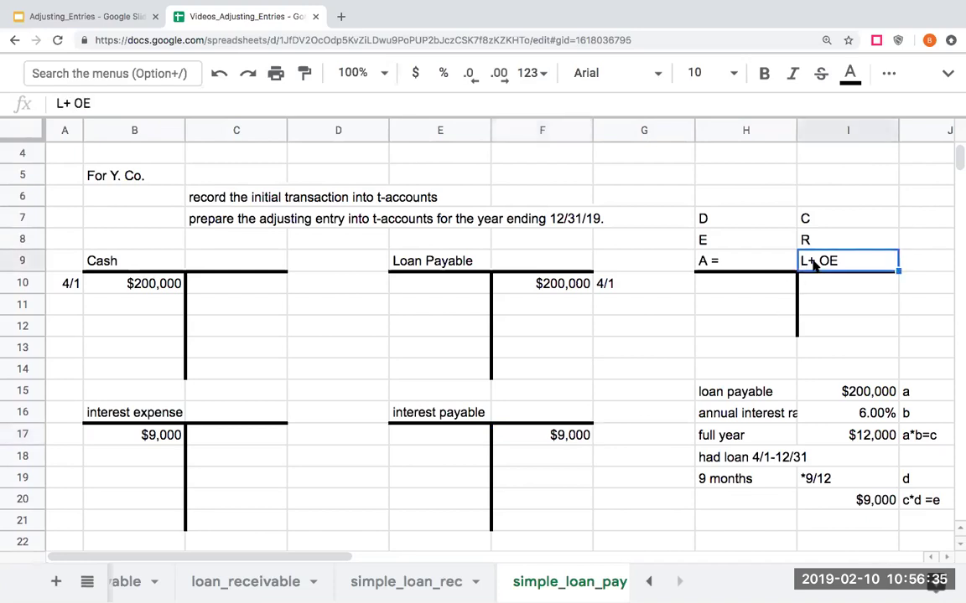
{"action": "left_click", "coordinate": [550, 435]}
{"action": "left_click", "coordinate": [802, 217]}
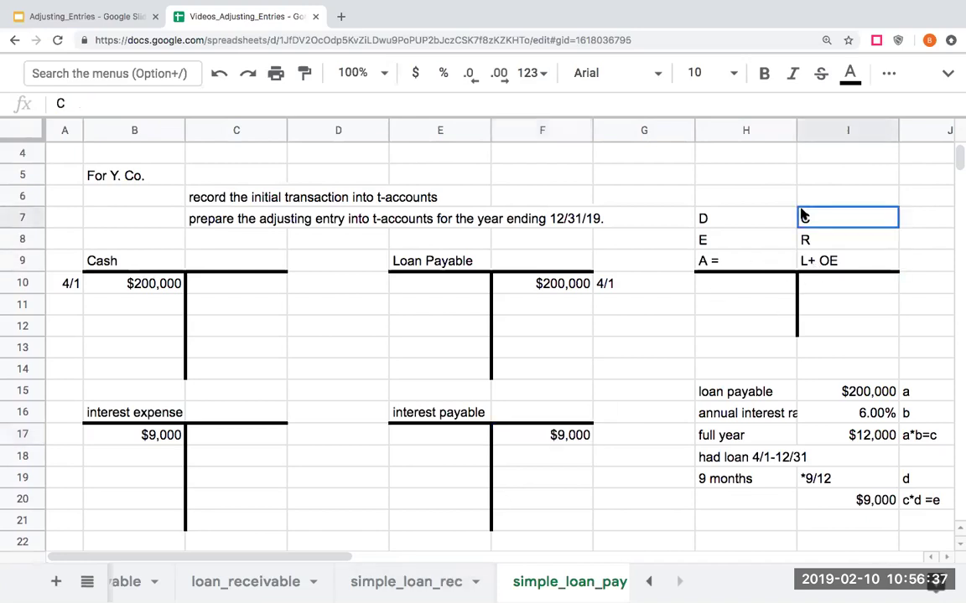
{"action": "left_click", "coordinate": [812, 262]}
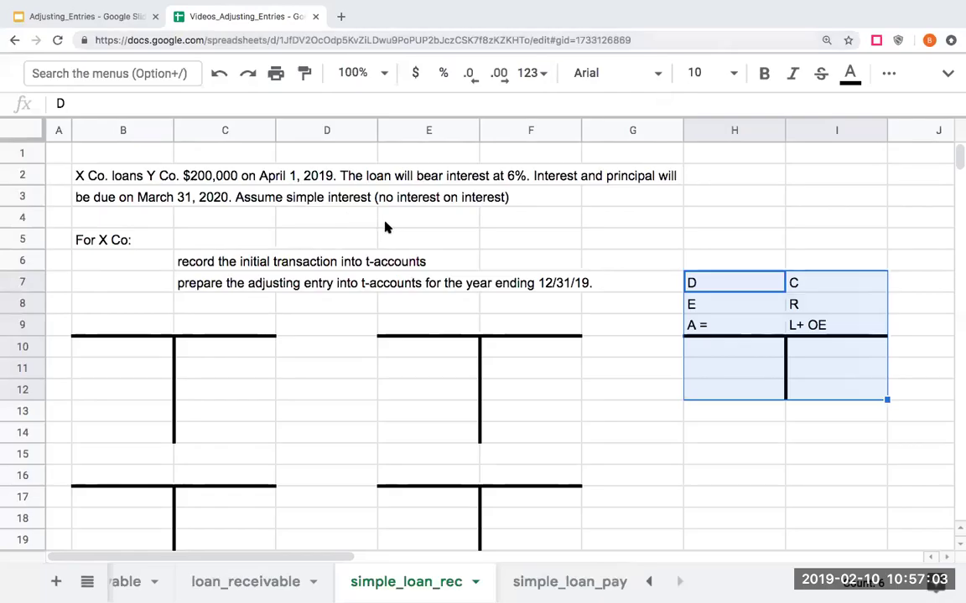
On the simple_loan_rec sheet for X Co., title the second T-account "Cash" in E9
{"action": "left_click", "coordinate": [386, 219]}
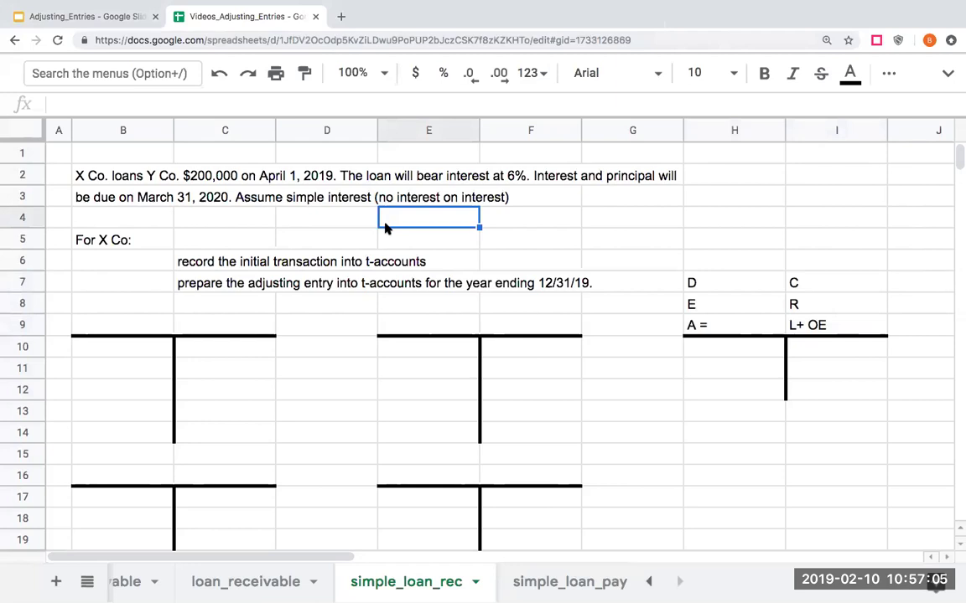
{"action": "left_click", "coordinate": [128, 241]}
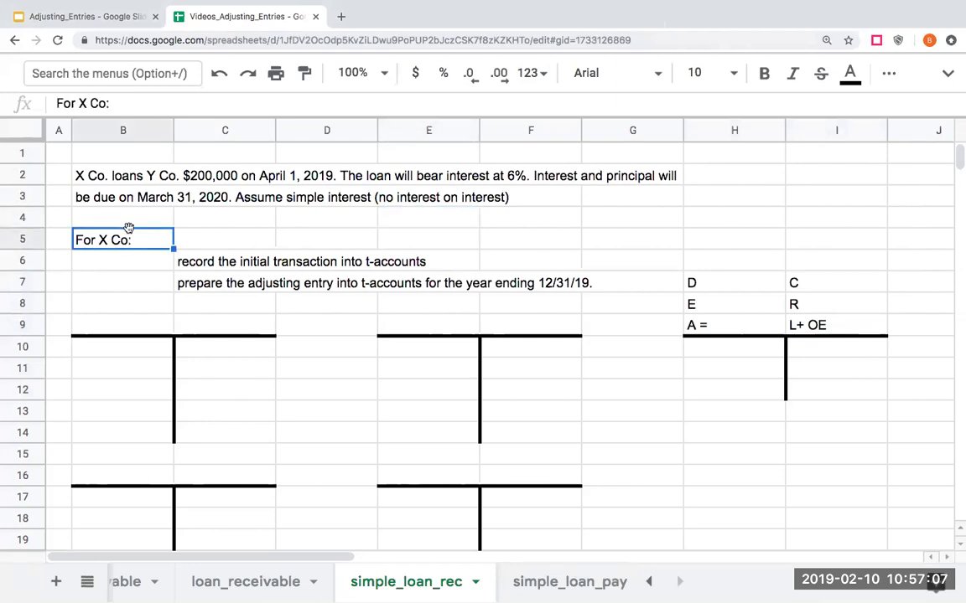
{"action": "left_click", "coordinate": [108, 173]}
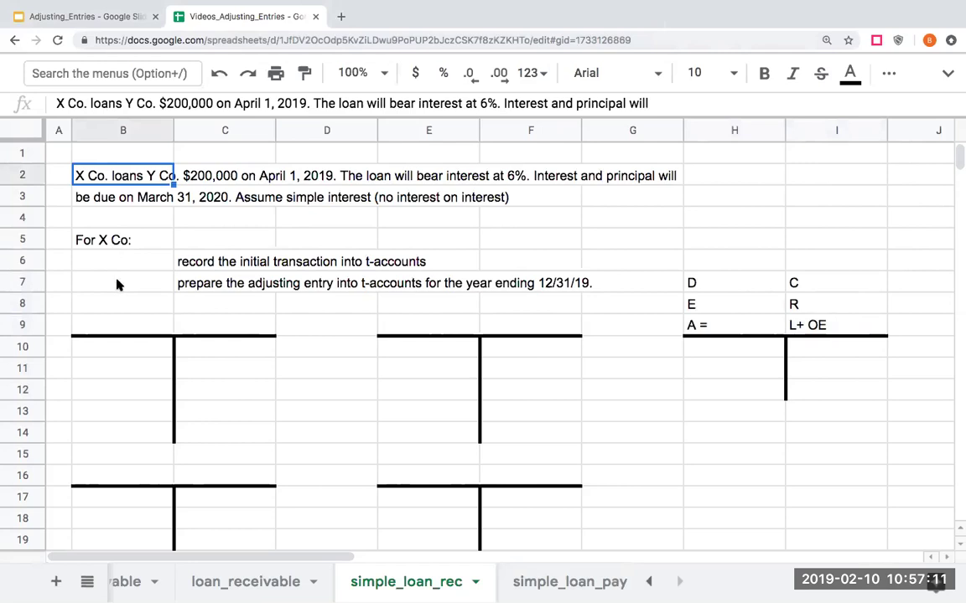
{"action": "left_click", "coordinate": [139, 327]}
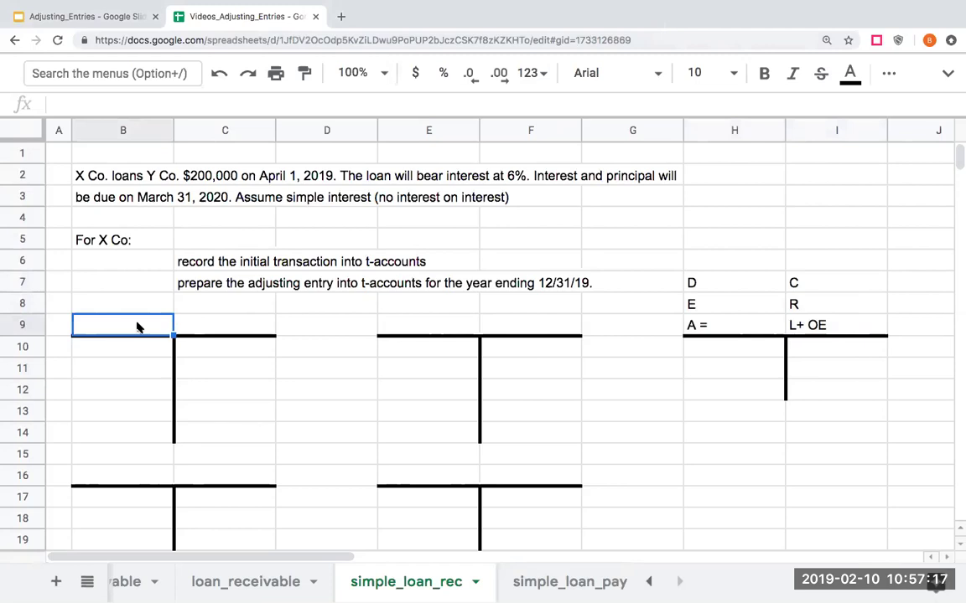
{"action": "key", "text": "Right"}
{"action": "key", "text": "Right"}
{"action": "key", "text": "Right"}
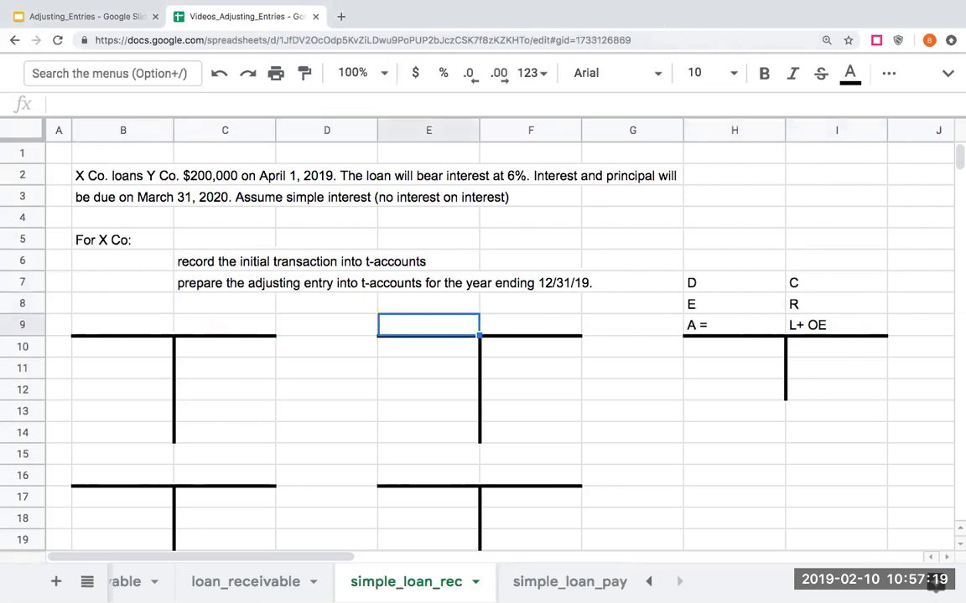
{"action": "type", "text": "Cash"}
{"action": "key", "text": "Return"}
Credit Cash with 200000 in F10 and format the amount as currency without decimals
{"action": "key", "text": "Right"}
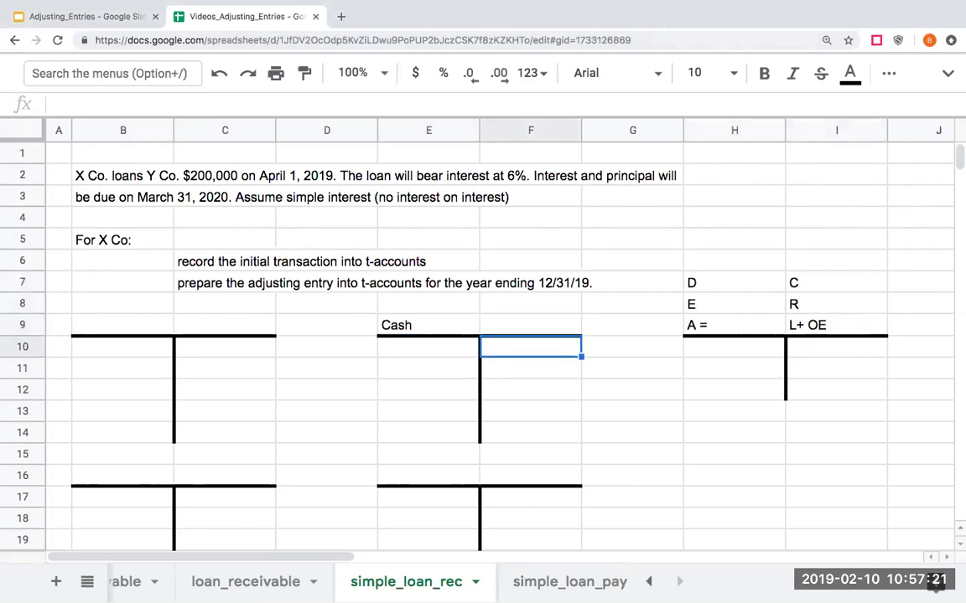
{"action": "type", "text": "200000"}
{"action": "key", "text": "Return"}
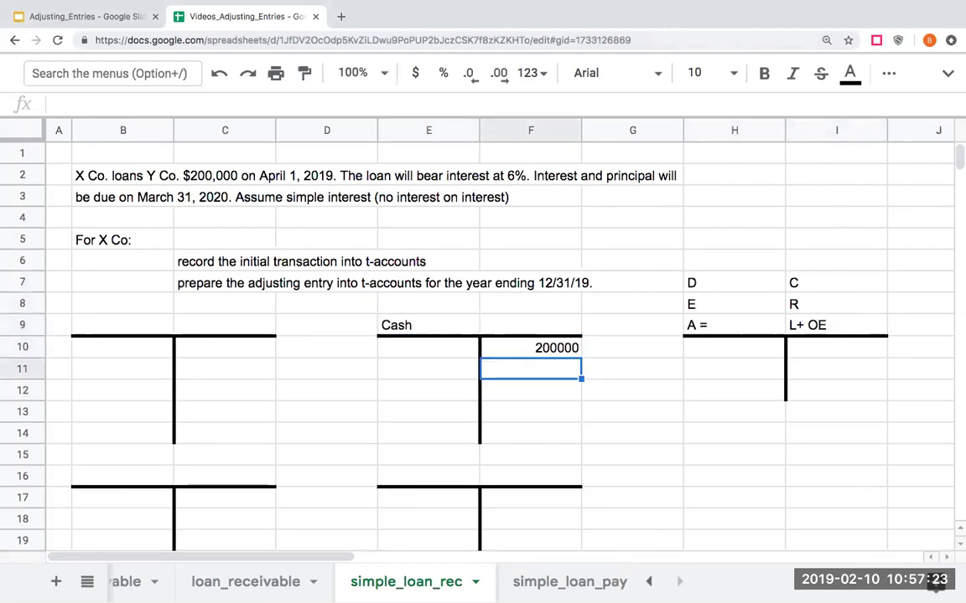
{"action": "key", "text": "Up"}
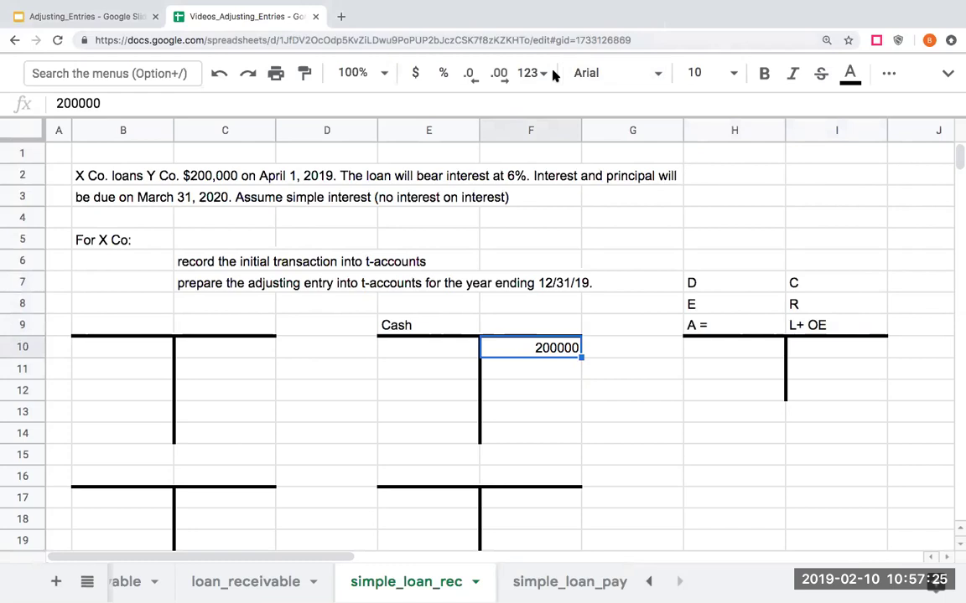
{"action": "left_click", "coordinate": [415, 73]}
{"action": "left_click", "coordinate": [469, 73]}
{"action": "left_click", "coordinate": [469, 73]}
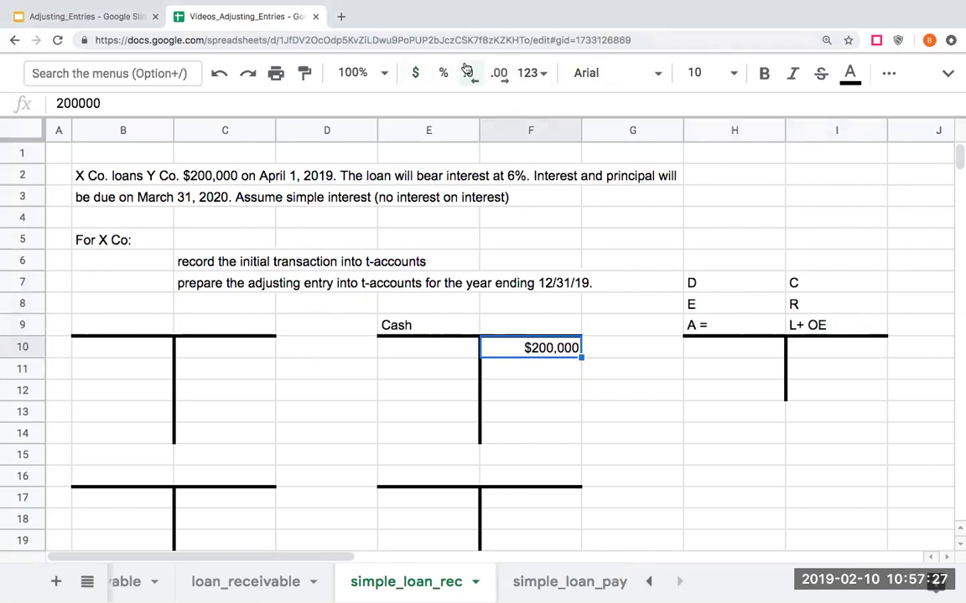
{"action": "left_click", "coordinate": [627, 361]}
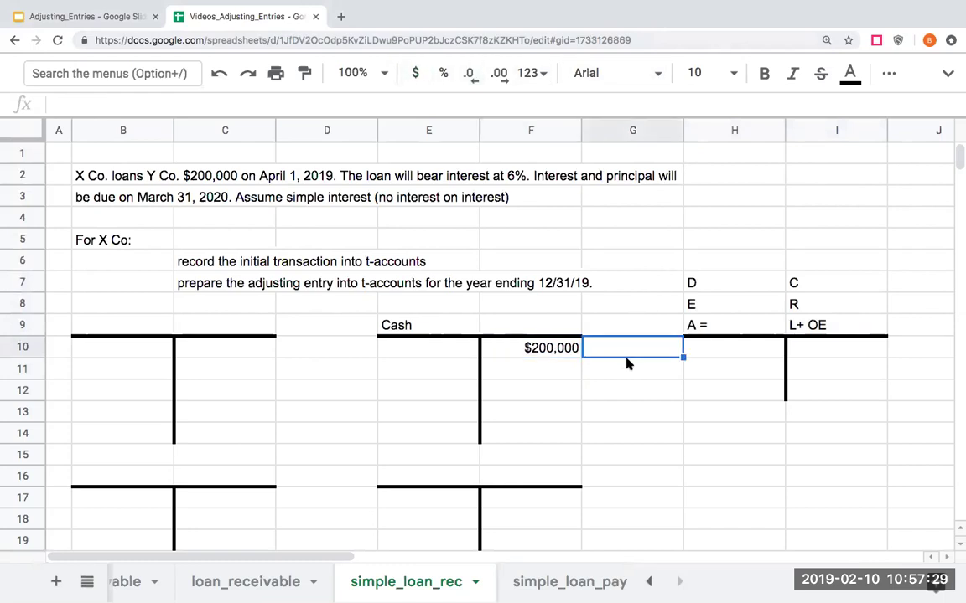
{"action": "key", "text": "Left"}
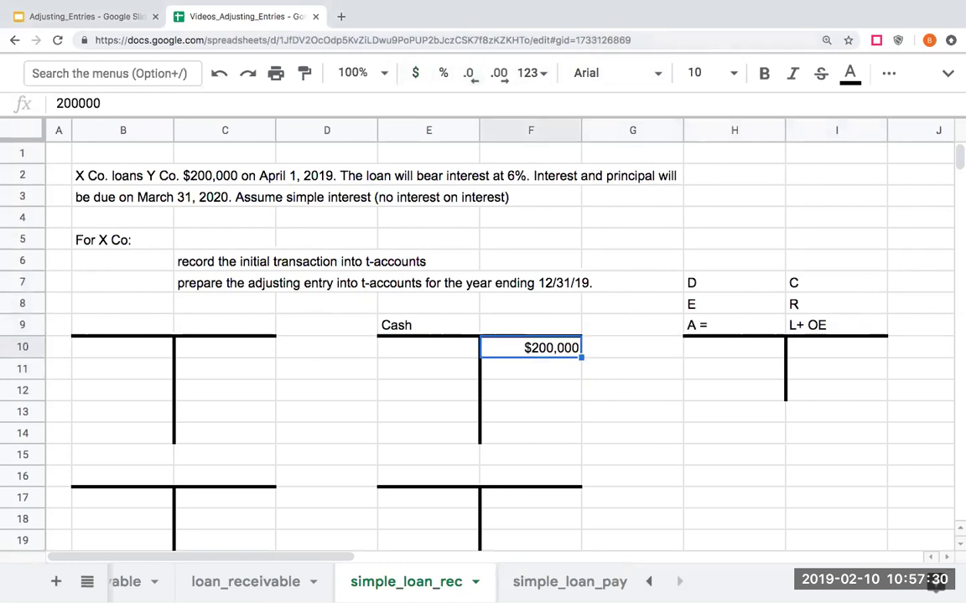
Title the first T-account "Loan Receivable" in B9
{"action": "left_click", "coordinate": [715, 328]}
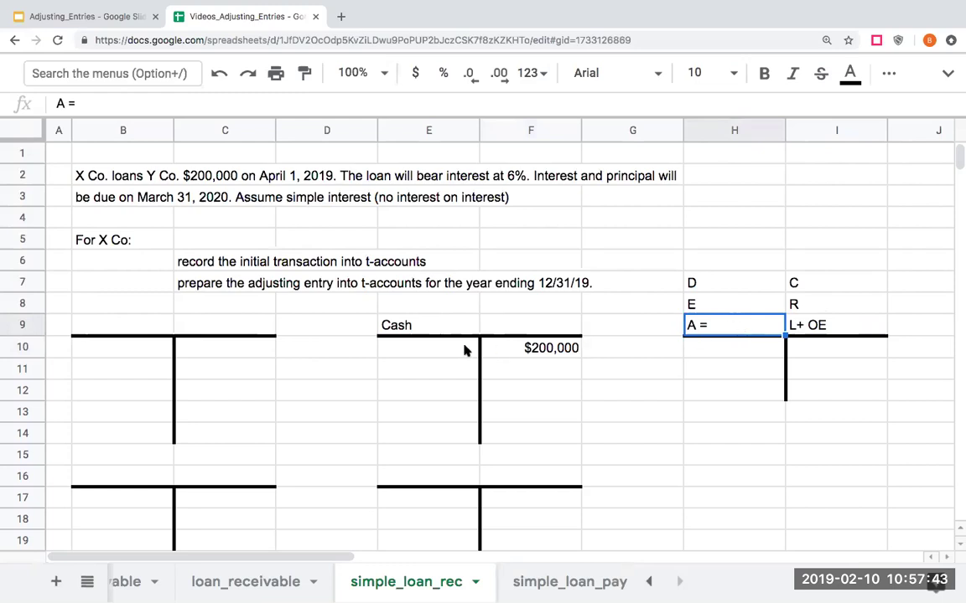
{"action": "left_click", "coordinate": [154, 328]}
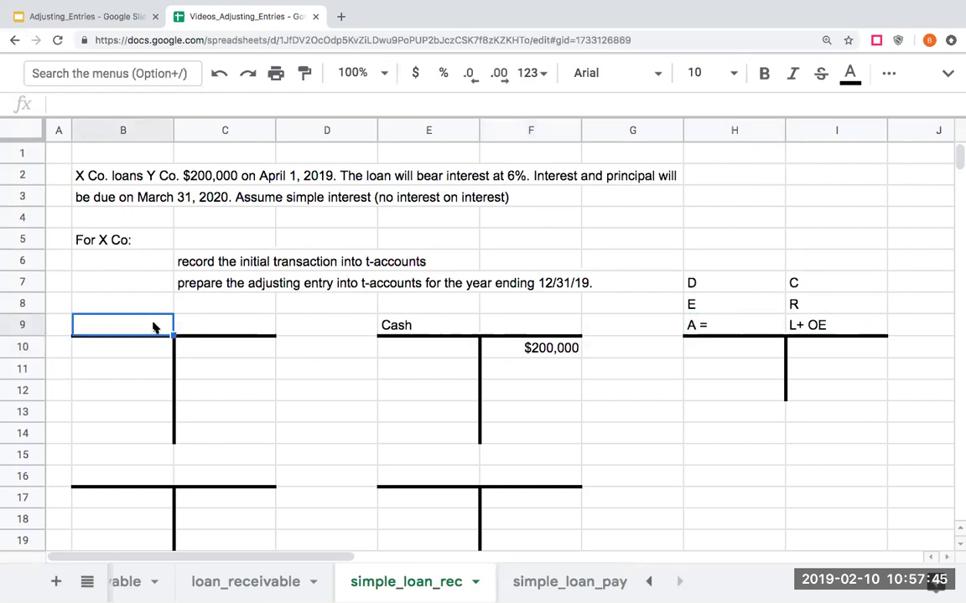
{"action": "type", "text": "Loan RE"}
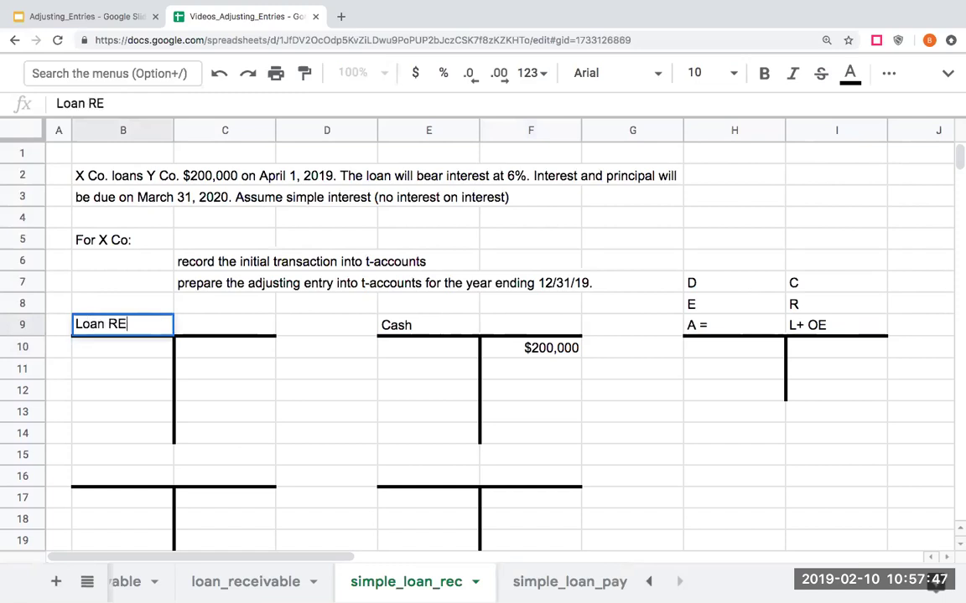
{"action": "type", "text": "c"}
{"action": "key", "text": "BackSpace"}
{"action": "key", "text": "BackSpace"}
{"action": "type", "text": "eceivabl"}
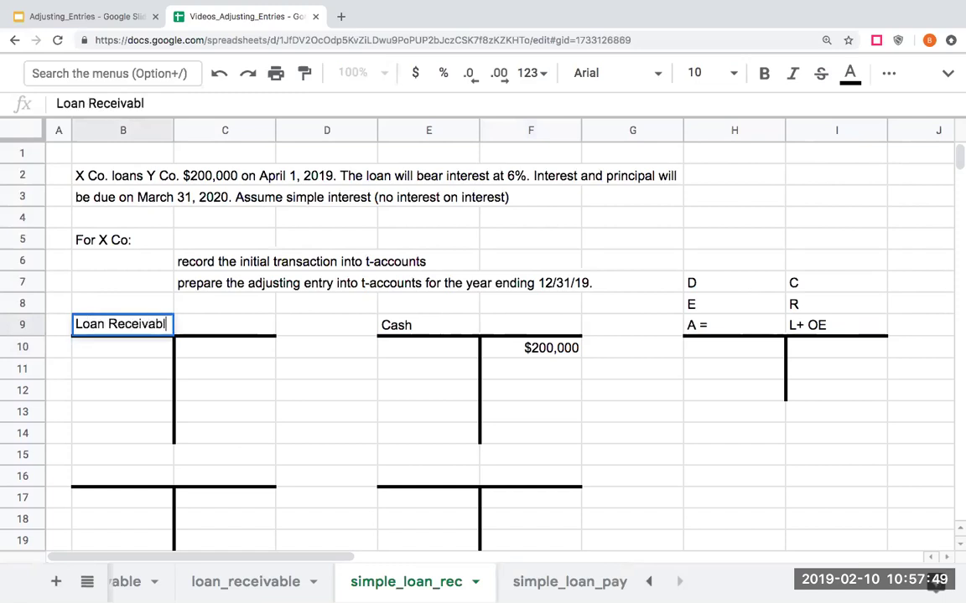
{"action": "type", "text": "e"}
{"action": "key", "text": "Return"}
Debit Loan Receivable in B10 with a formula referencing the Cash credit in F10
{"action": "type", "text": "+"}
{"action": "key", "text": "Right"}
{"action": "key", "text": "Right"}
{"action": "key", "text": "Right"}
{"action": "key", "text": "Right"}
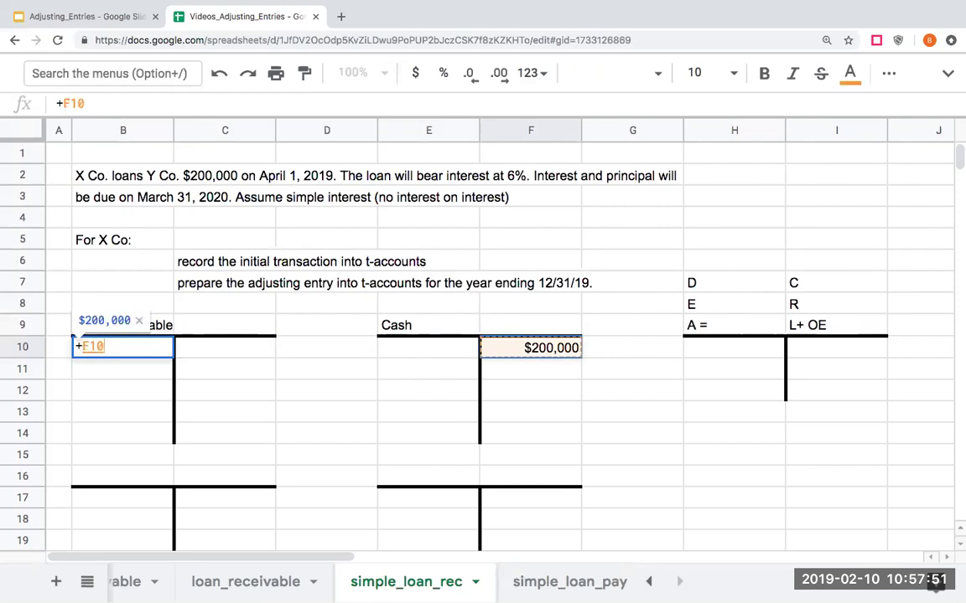
{"action": "key", "text": "Return"}
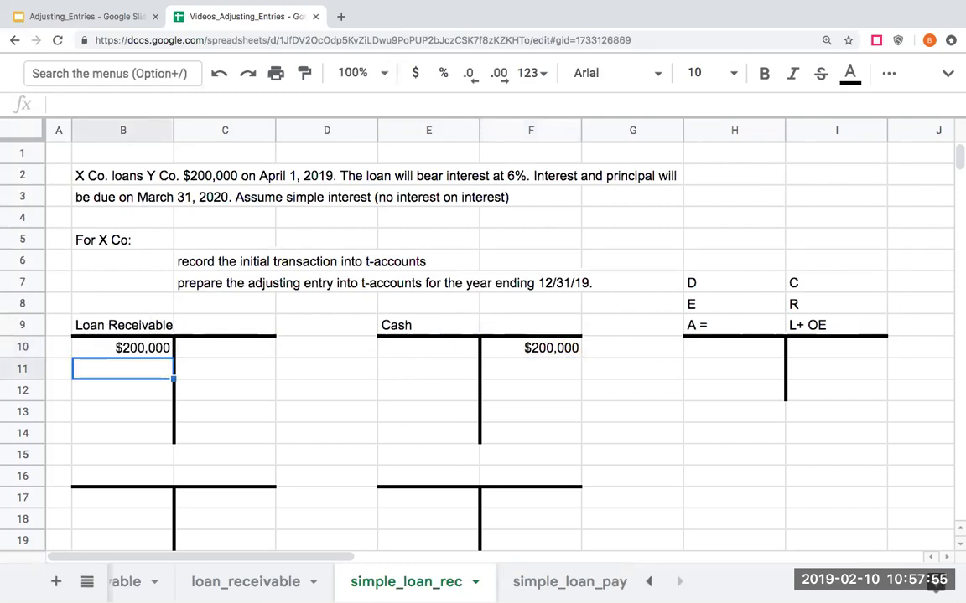
{"action": "left_click", "coordinate": [122, 347]}
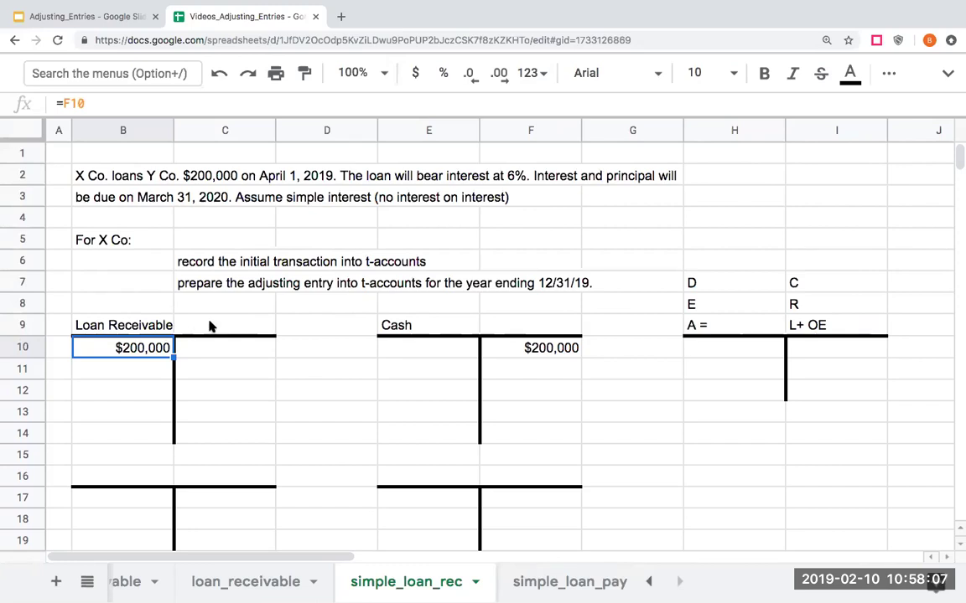
Date the Loan Receivable debit 4/1 in A10
{"action": "scroll", "coordinate": [209, 327], "scroll_direction": "down", "scroll_amount": 1}
{"action": "left_click", "coordinate": [58, 284]}
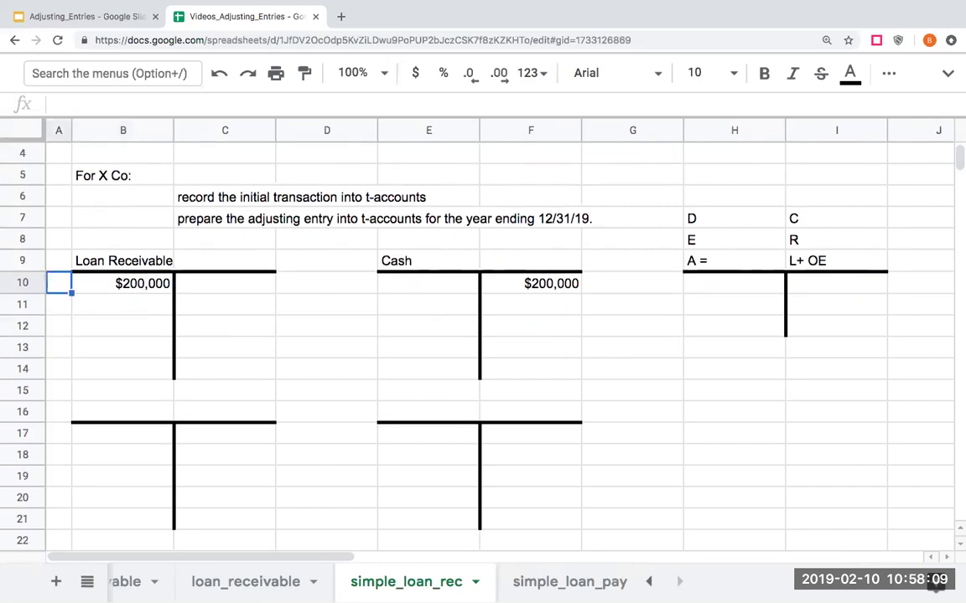
{"action": "type", "text": "4/"}
{"action": "key", "text": "Return"}
{"action": "key", "text": "Up"}
{"action": "key", "text": "Return"}
{"action": "type", "text": "1"}
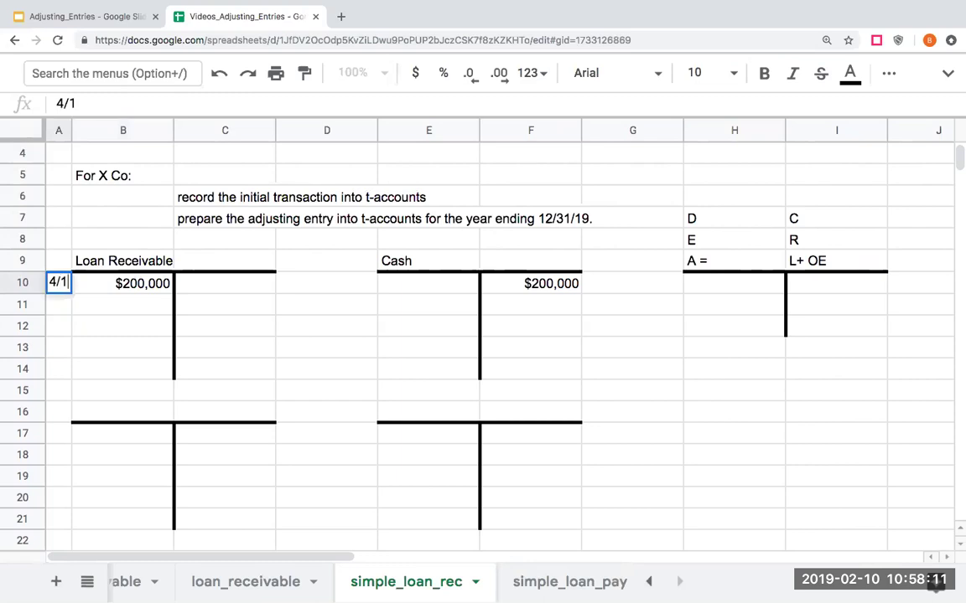
{"action": "key", "text": "Tab"}
Date the Cash credit 4/1 in G10
{"action": "key", "text": "Tab"}
{"action": "key", "text": "Tab"}
{"action": "key", "text": "Tab"}
{"action": "key", "text": "Tab"}
{"action": "key", "text": "Tab"}
{"action": "type", "text": "4/1"}
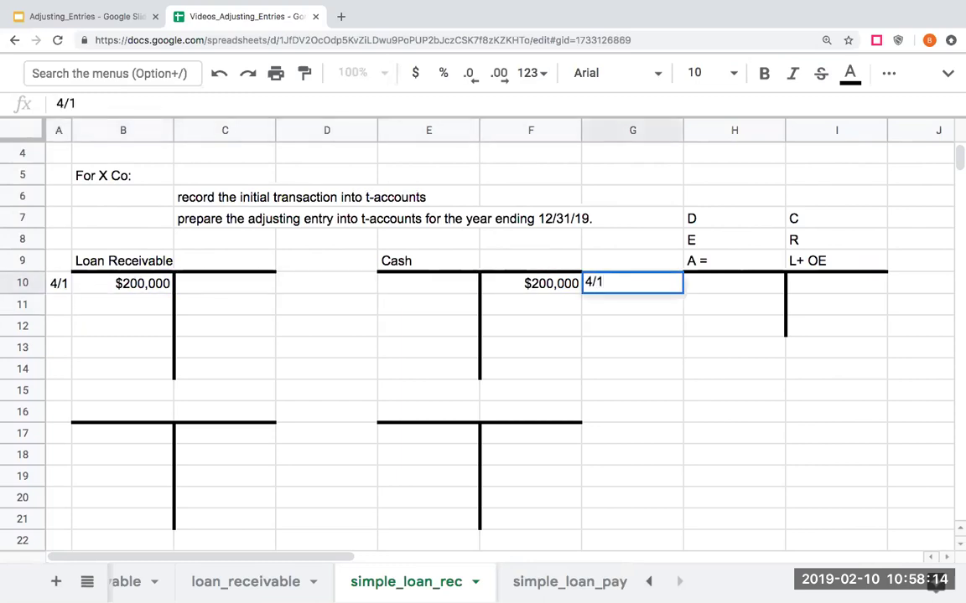
{"action": "key", "text": "Return"}
Left-align the 4/1 date in G10 next to the Cash credit
{"action": "key", "text": "Up"}
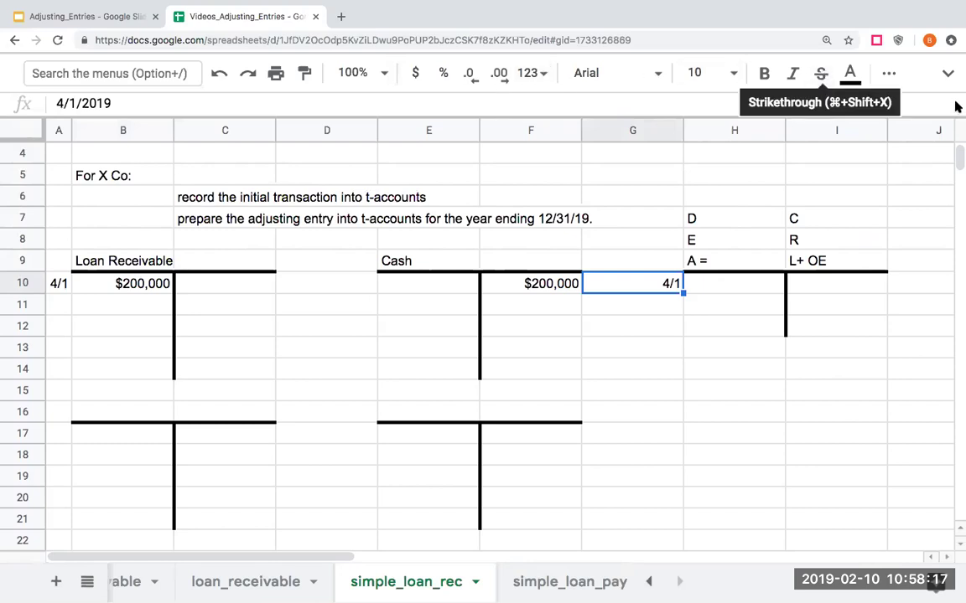
{"action": "left_click", "coordinate": [892, 77]}
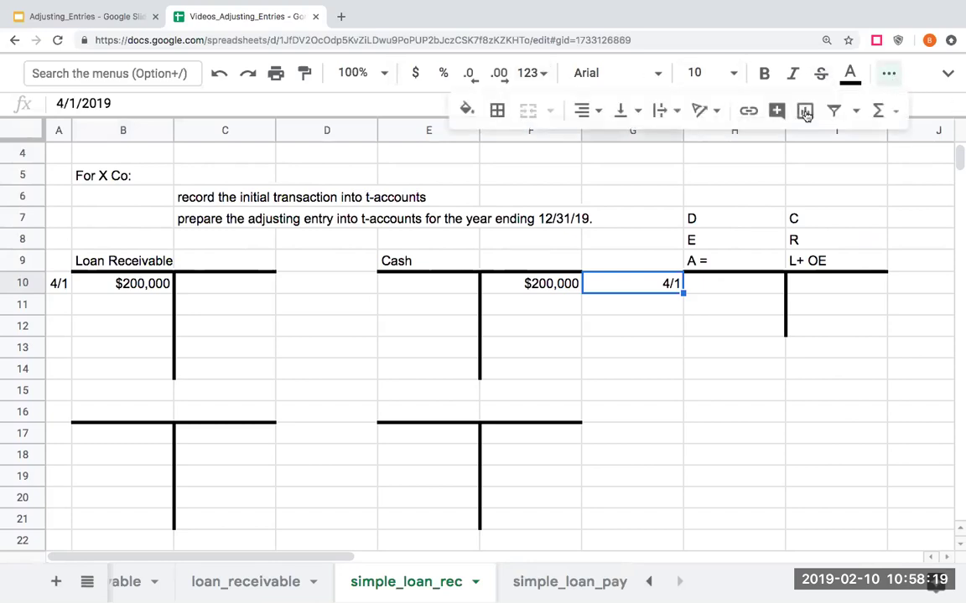
{"action": "left_click", "coordinate": [585, 111]}
{"action": "left_click", "coordinate": [580, 145]}
{"action": "left_click", "coordinate": [588, 329]}
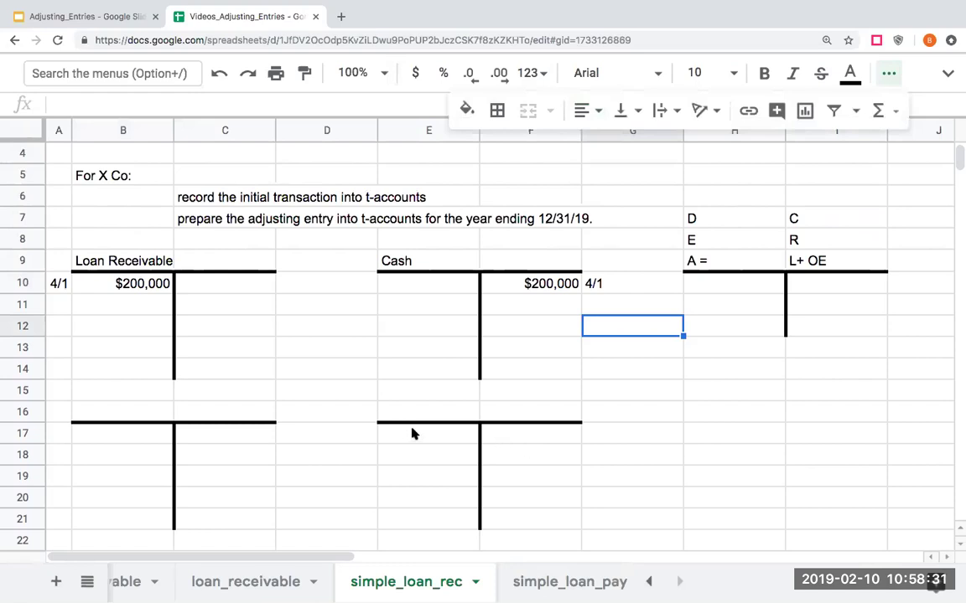
Label cell H14 "loan receivable" to start the interest calculation beneath the debit/credit chart
{"action": "scroll", "coordinate": [394, 434], "scroll_direction": "down", "scroll_amount": 2}
{"action": "scroll", "coordinate": [390, 434], "scroll_direction": "up", "scroll_amount": 4}
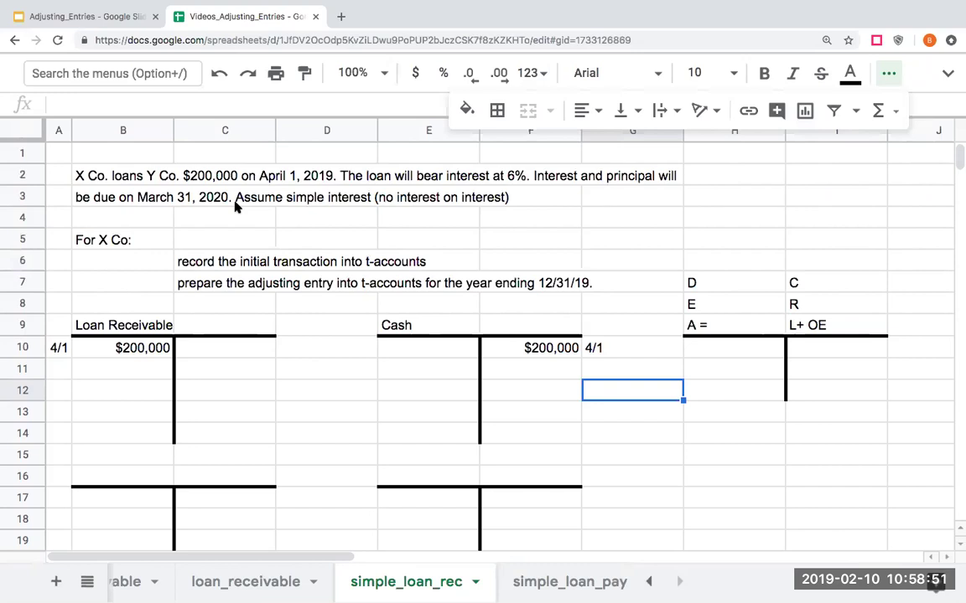
{"action": "left_click", "coordinate": [707, 441]}
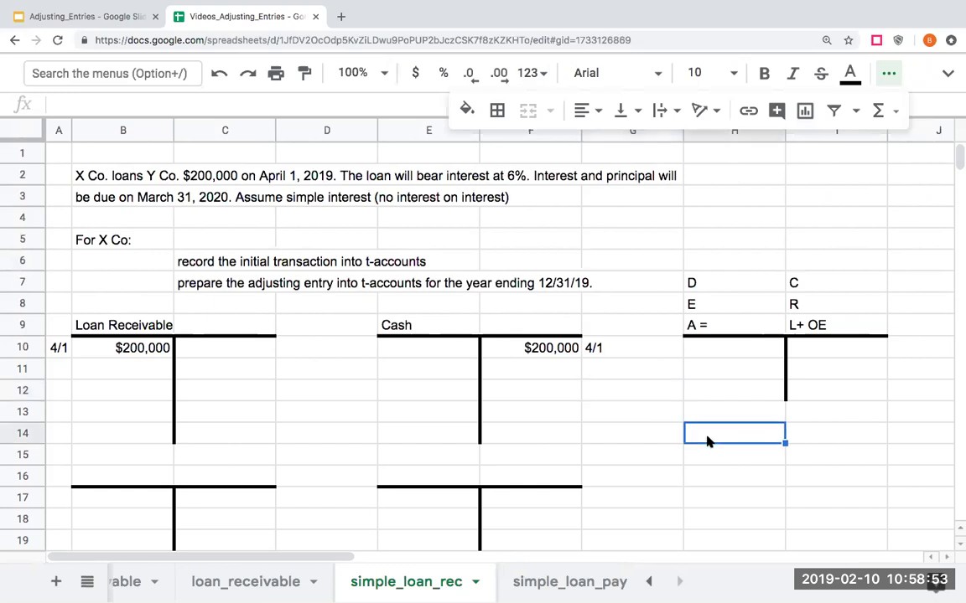
{"action": "type", "text": "loan re"}
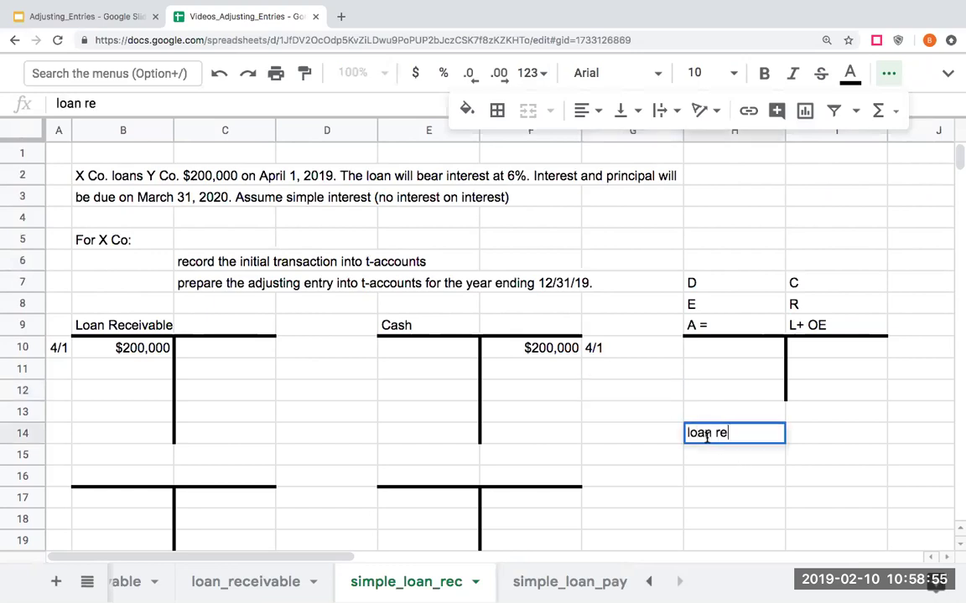
{"action": "type", "text": "ceivable"}
{"action": "key", "text": "Return"}
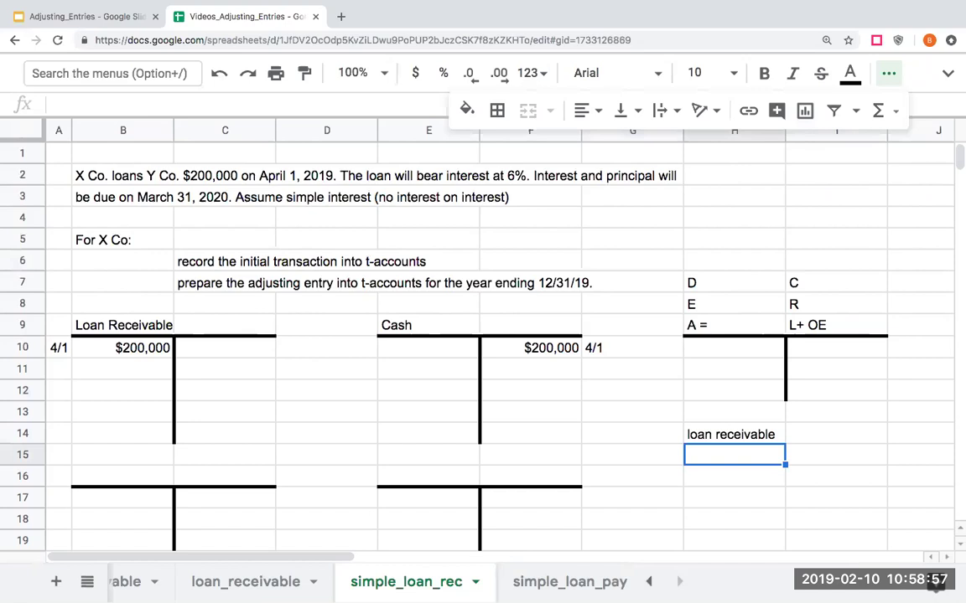
Bring the loan amount into I14 with a formula referencing the Loan Receivable debit in B10
{"action": "key", "text": "Up"}
{"action": "key", "text": "Right"}
{"action": "type", "text": "+"}
{"action": "key", "text": "Left"}
{"action": "key", "text": "Left"}
{"action": "key", "text": "Left"}
{"action": "key", "text": "Left"}
{"action": "key", "text": "Up"}
{"action": "key", "text": "Up"}
{"action": "key", "text": "Up"}
{"action": "key", "text": "Up"}
{"action": "key", "text": "Left"}
{"action": "key", "text": "Left"}
{"action": "key", "text": "Left"}
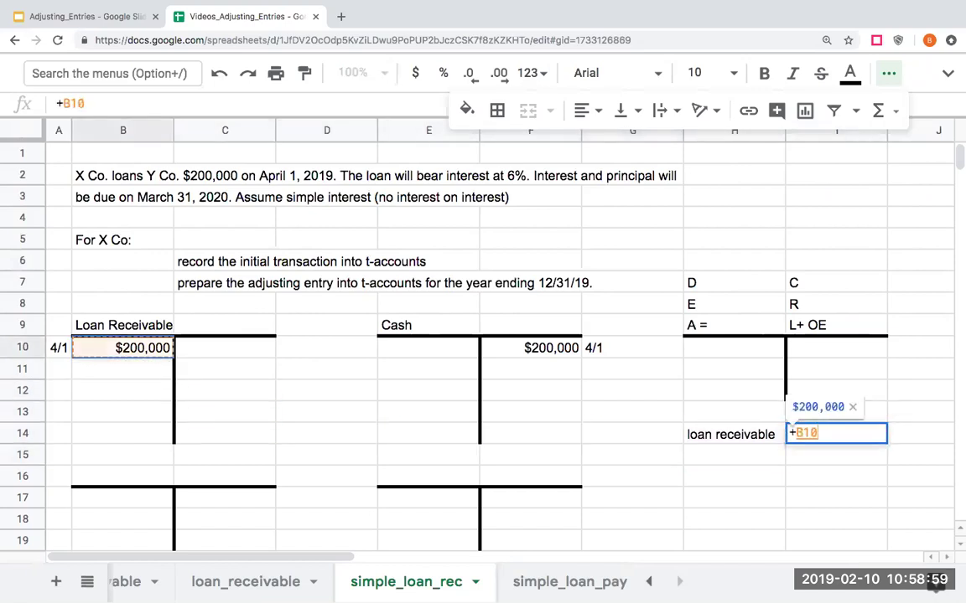
{"action": "key", "text": "Return"}
Label H15 "interest rate" and enter .06 in I15, formatted as a percentage
{"action": "key", "text": "Left"}
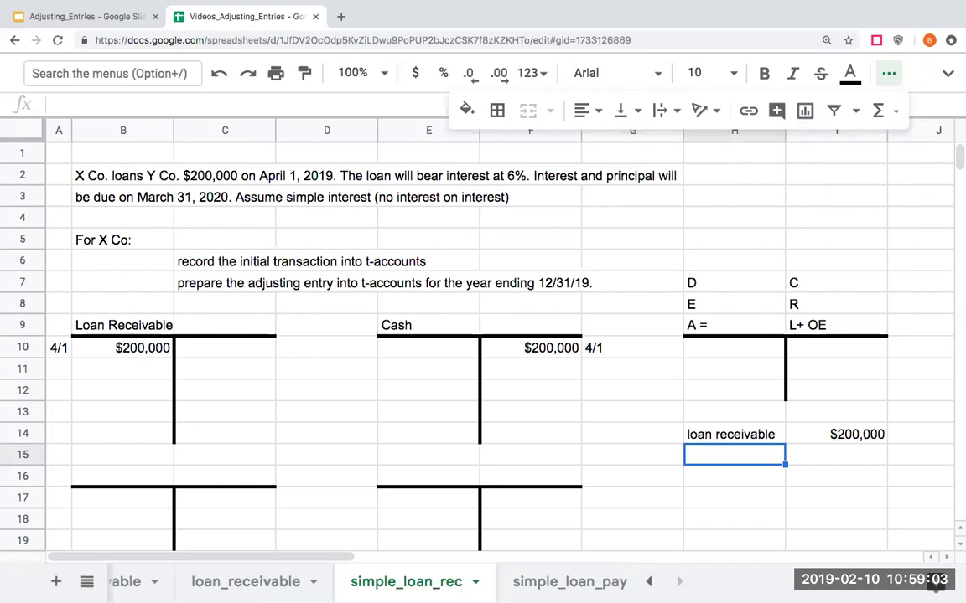
{"action": "type", "text": "interest rate"}
{"action": "key", "text": "Return"}
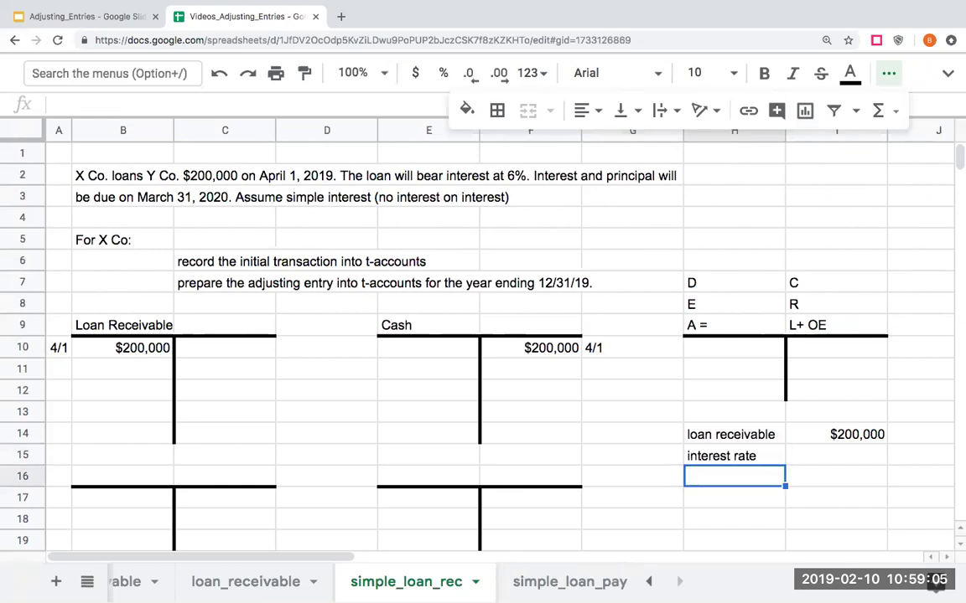
{"action": "left_click", "coordinate": [835, 455]}
{"action": "type", "text": ".6"}
{"action": "key", "text": "Return"}
{"action": "left_click", "coordinate": [836, 455]}
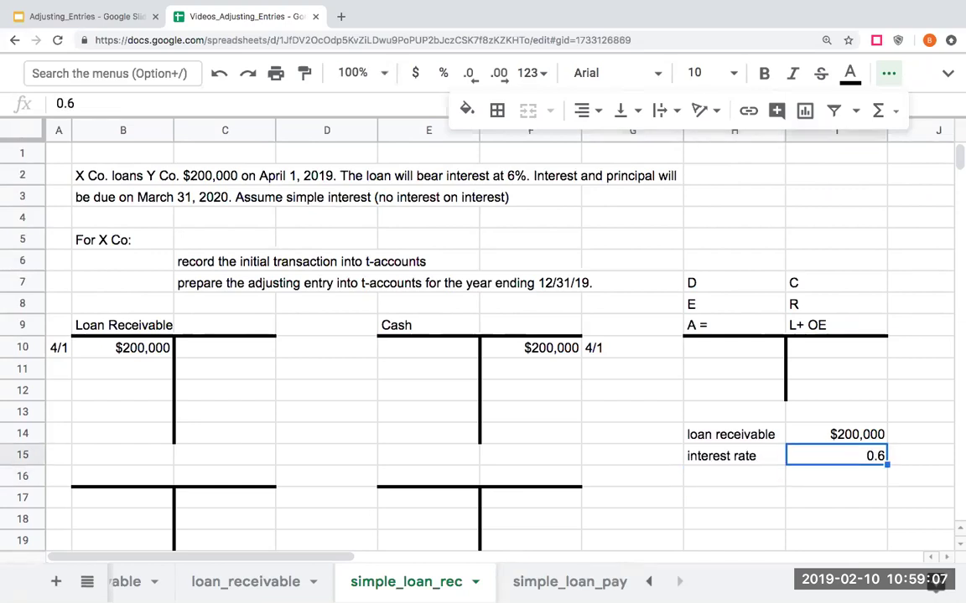
{"action": "type", "text": ".06"}
{"action": "key", "text": "Return"}
{"action": "key", "text": "Up"}
{"action": "left_click", "coordinate": [444, 73]}
Label H16 "full annual interest" and calculate it in I16 with the formula =I14*I15
{"action": "left_click", "coordinate": [690, 484]}
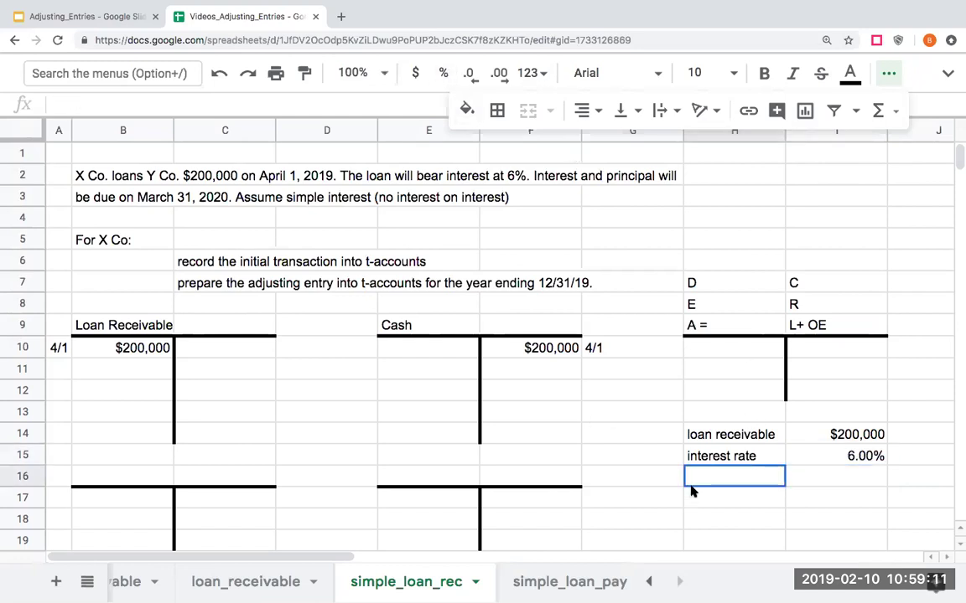
{"action": "type", "text": "full "}
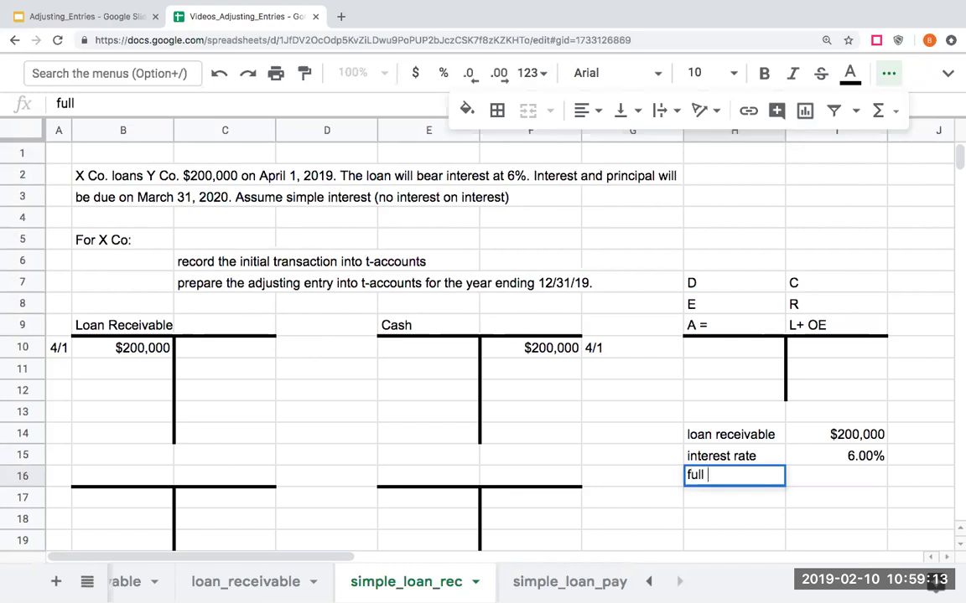
{"action": "type", "text": "annual interest"}
{"action": "key", "text": "Return"}
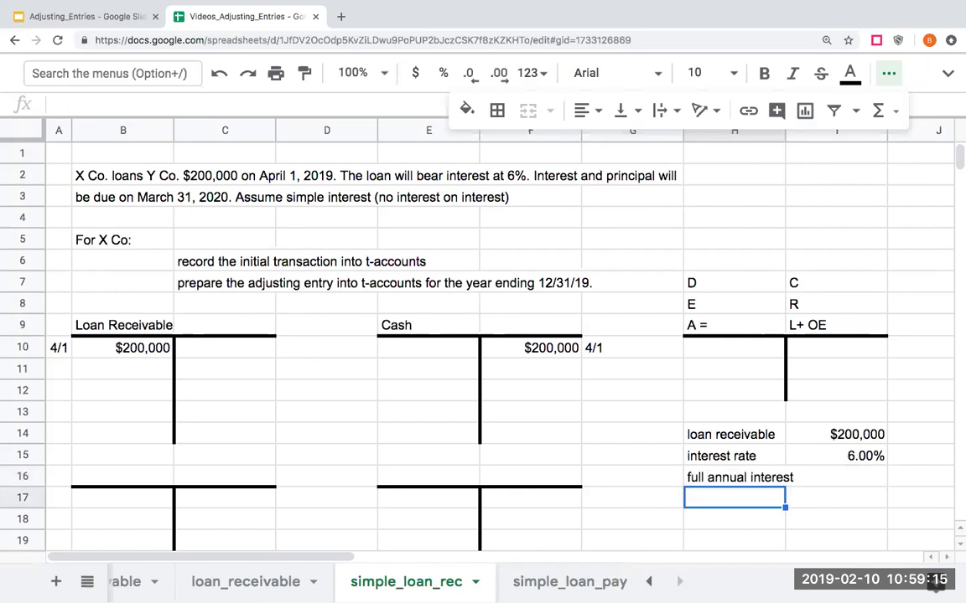
{"action": "left_click", "coordinate": [836, 477]}
{"action": "type", "text": "=I14*I15"}
{"action": "key", "text": "Return"}
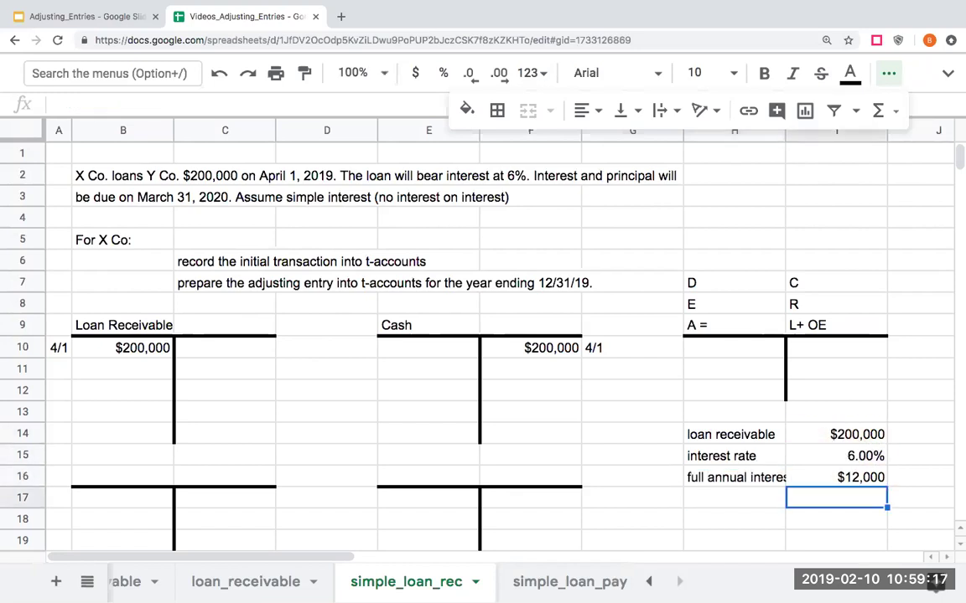
Title the blank T-account at E16 "interest revenue"
{"action": "key", "text": "Left"}
{"action": "key", "text": "Left"}
{"action": "key", "text": "Left"}
{"action": "key", "text": "Left"}
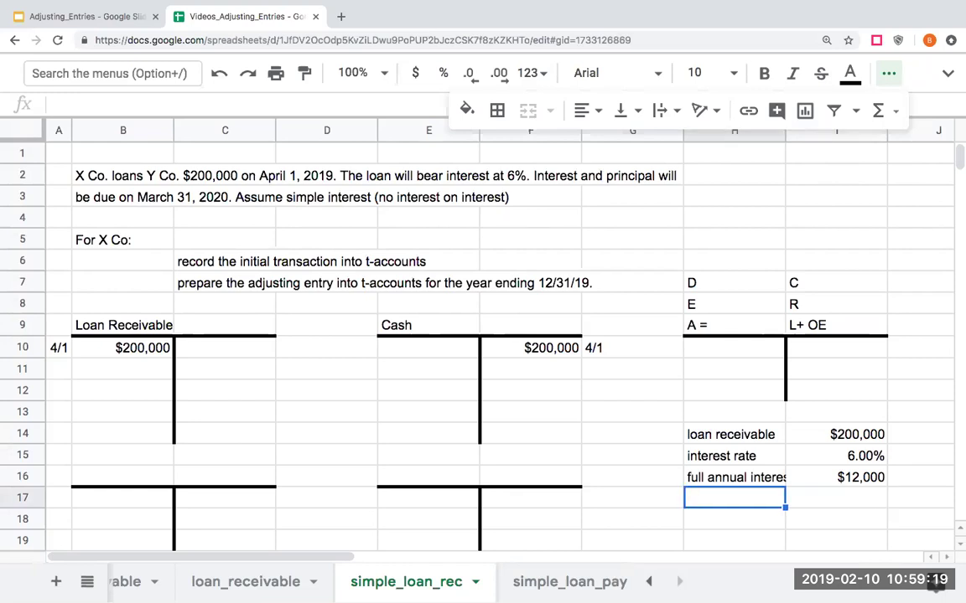
{"action": "left_click", "coordinate": [530, 476]}
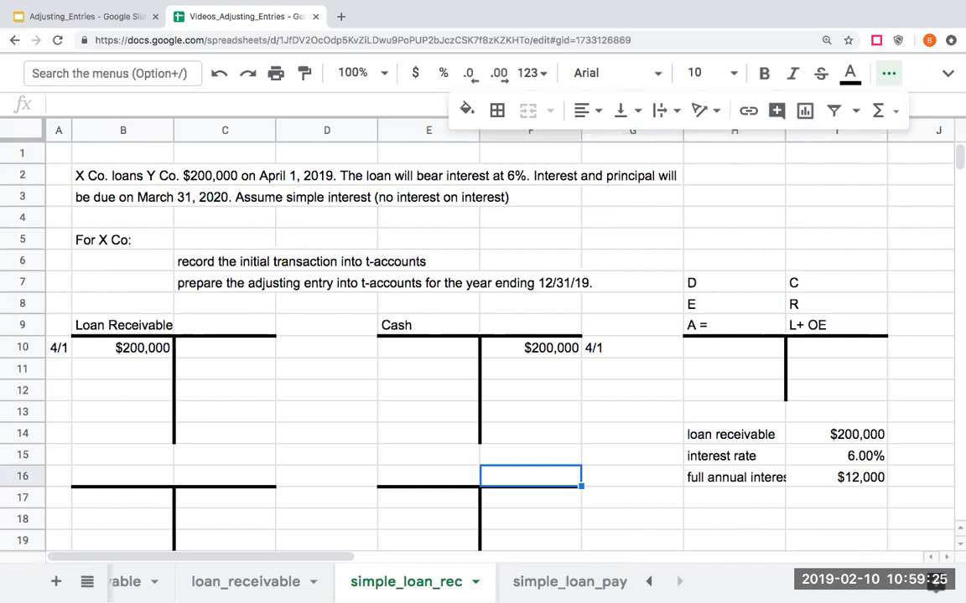
{"action": "left_click", "coordinate": [428, 476]}
{"action": "type", "text": "interest revenue"}
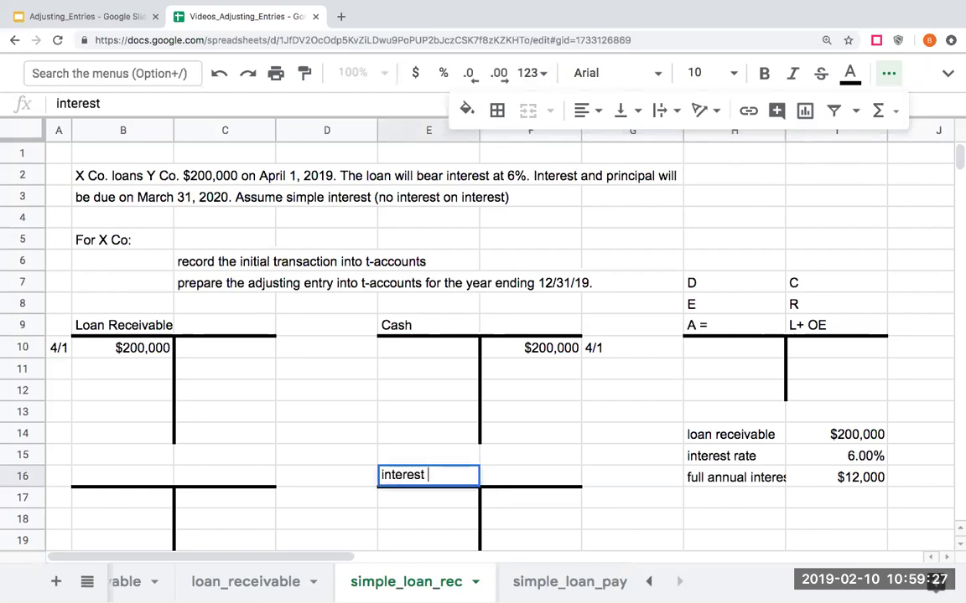
{"action": "key", "text": "Return"}
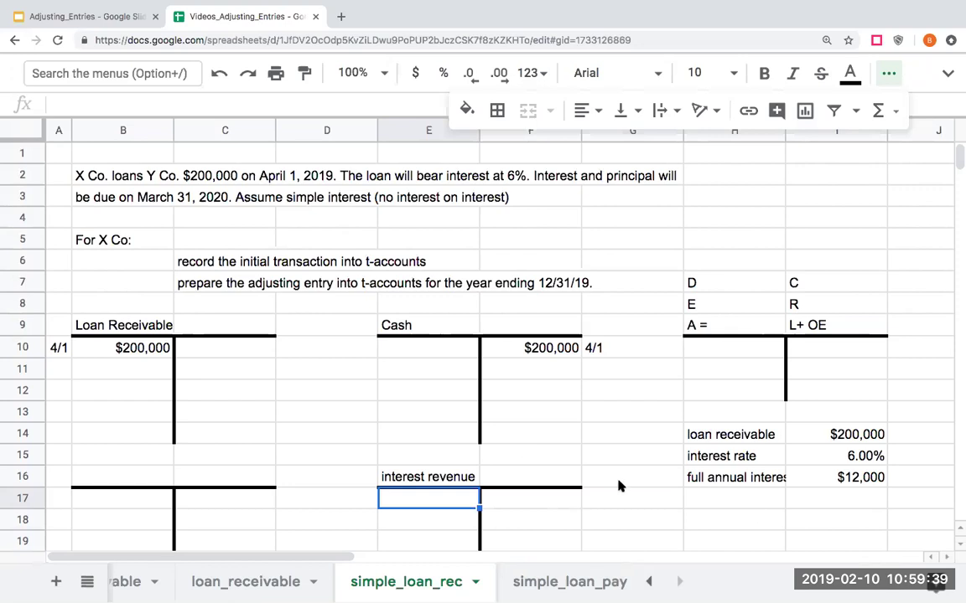
Check the debit/credit chart in H7:I9 for the side on which interest revenue belongs
{"action": "left_click", "coordinate": [755, 496]}
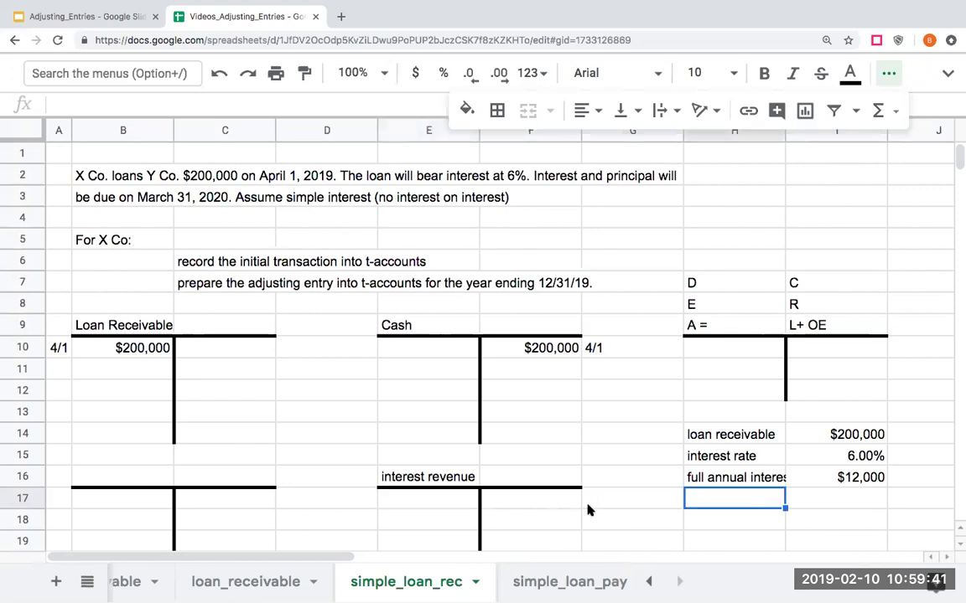
{"action": "key", "text": "Left"}
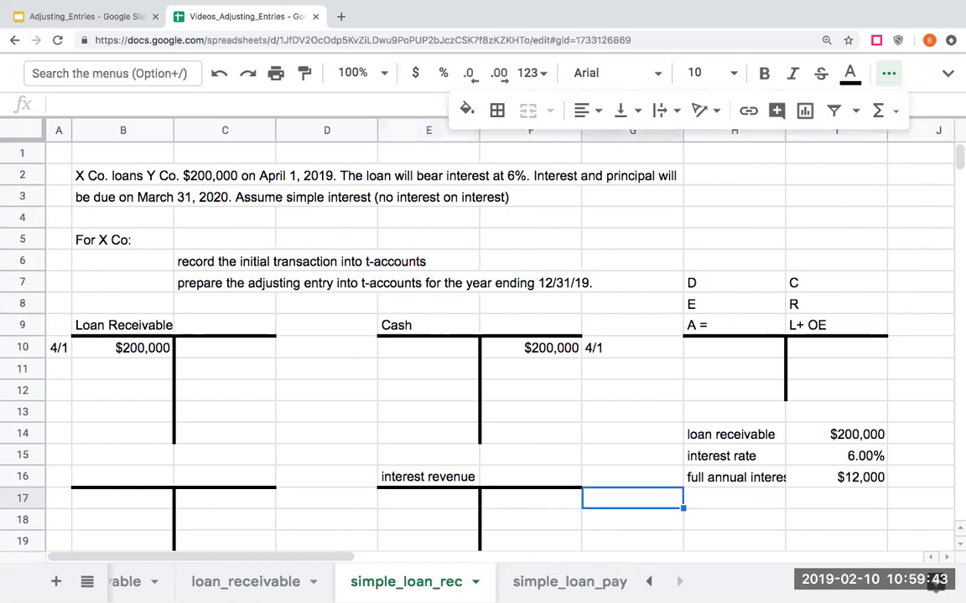
{"action": "key", "text": "Up"}
{"action": "key", "text": "Left"}
{"action": "key", "text": "Down"}
{"action": "key", "text": "Right"}
{"action": "key", "text": "Left"}
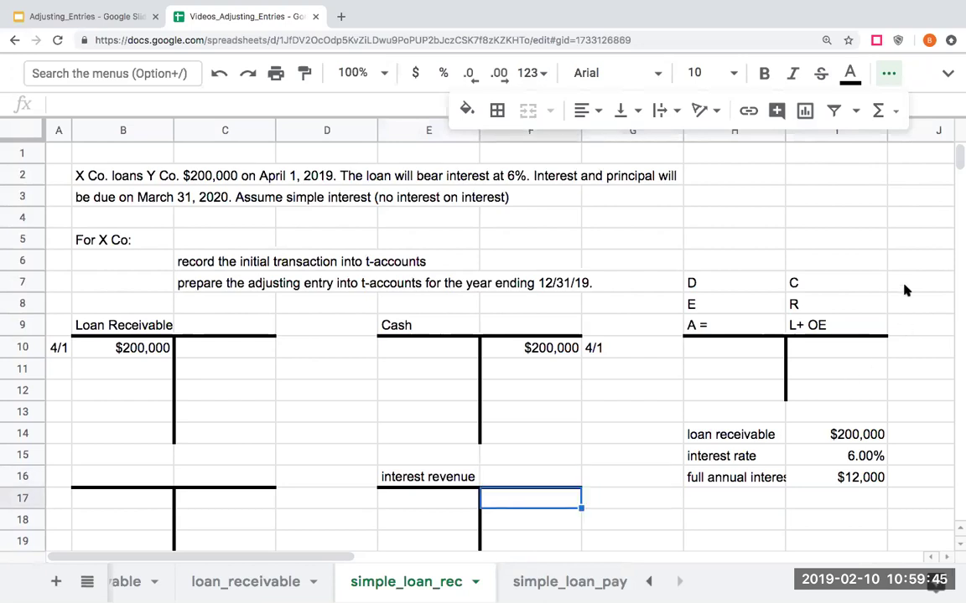
{"action": "left_click", "coordinate": [867, 303]}
{"action": "key", "text": "Up"}
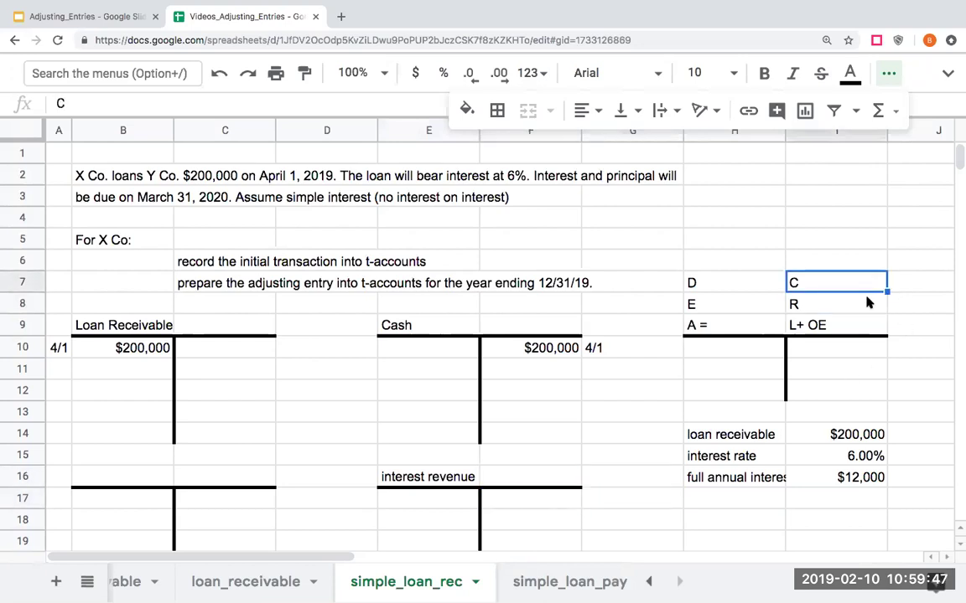
Label H17 "April 1- December 31" and note the partial-year factor *9/12 in I17
{"action": "left_click", "coordinate": [764, 499]}
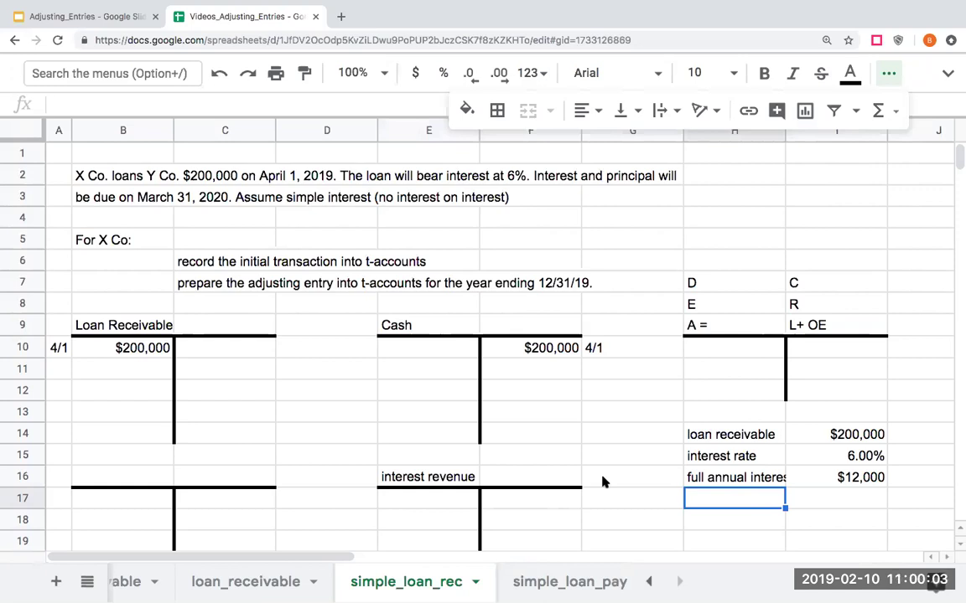
{"action": "key", "text": "Return"}
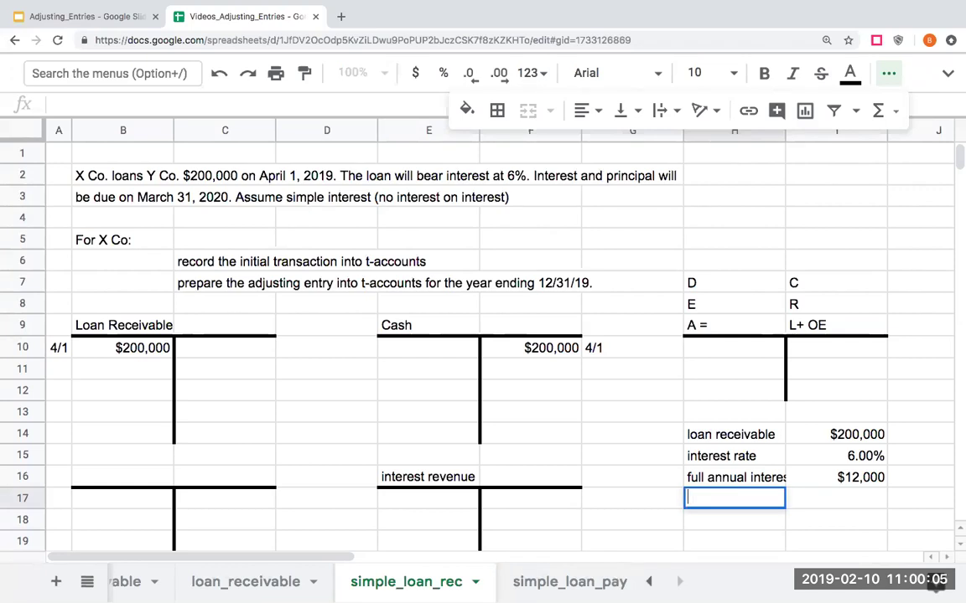
{"action": "type", "text": "Aprip"}
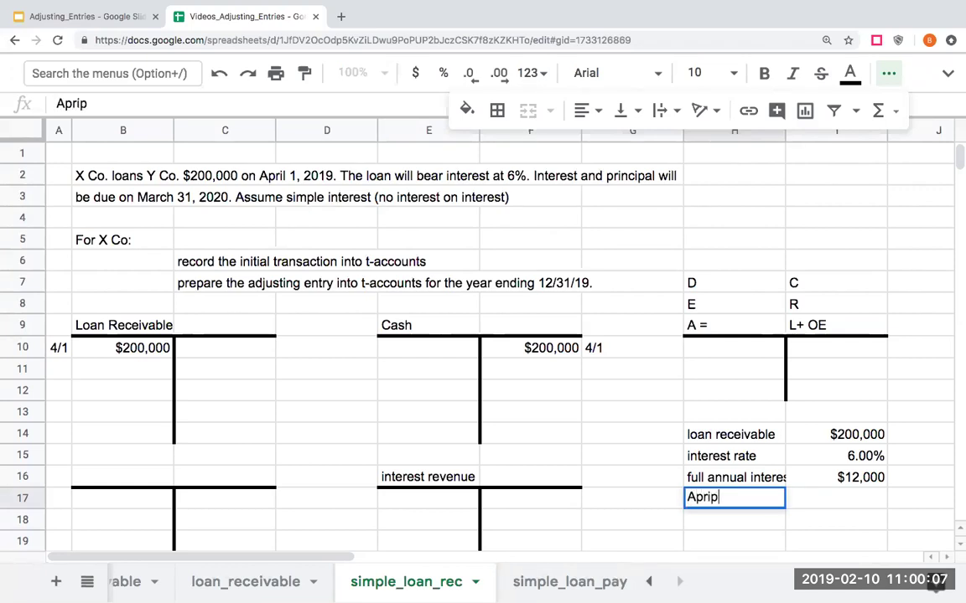
{"action": "key", "text": "BackSpace"}
{"action": "type", "text": "l 1- December 31"}
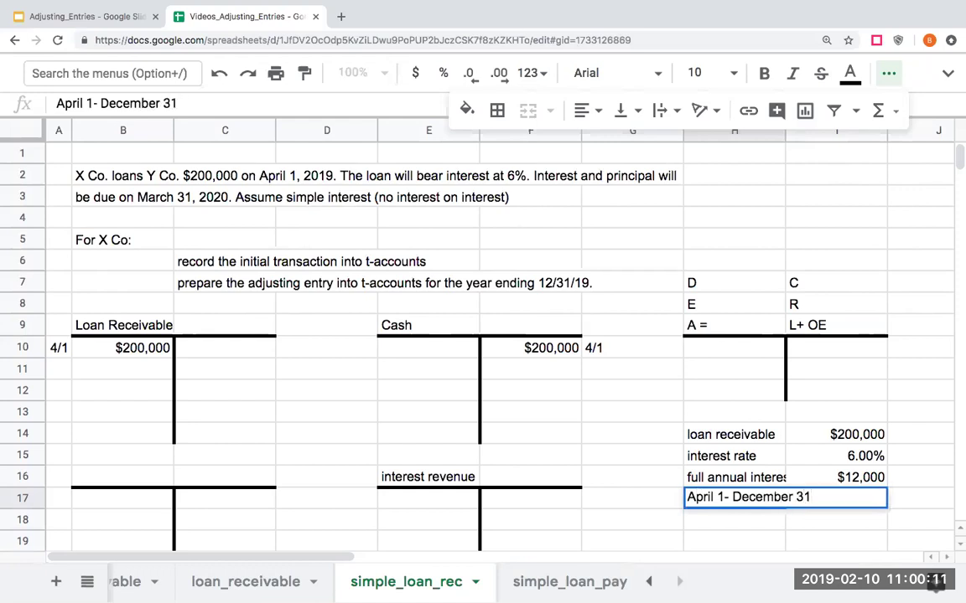
{"action": "key", "text": "Return"}
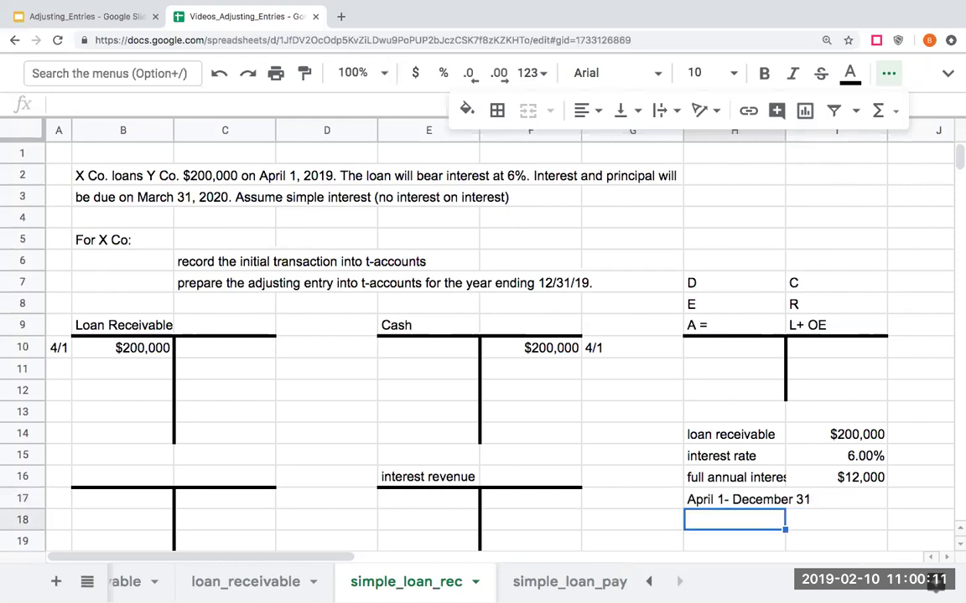
{"action": "left_click", "coordinate": [835, 500]}
{"action": "type", "text": "*9/12"}
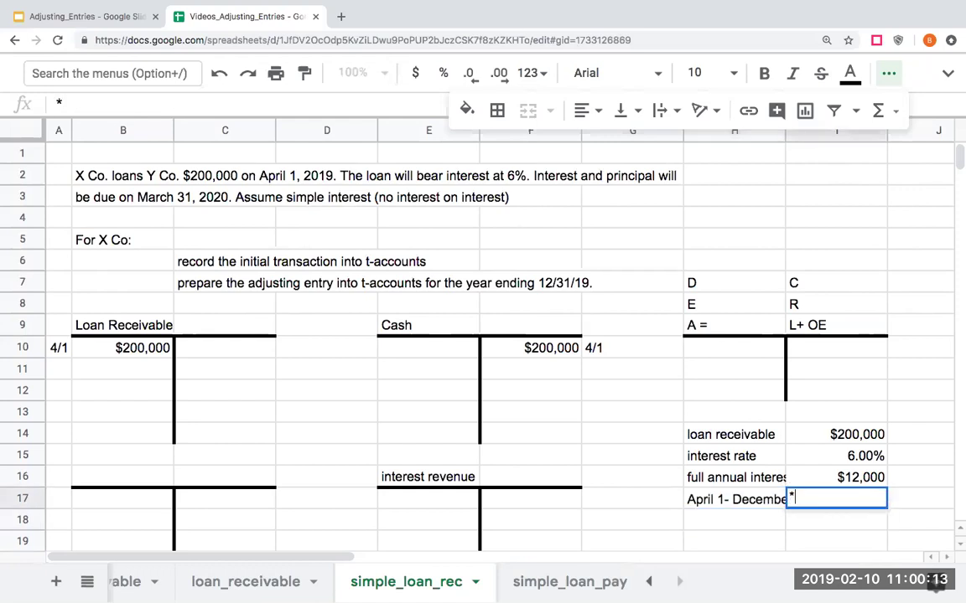
{"action": "key", "text": "Return"}
{"action": "left_click", "coordinate": [836, 499]}
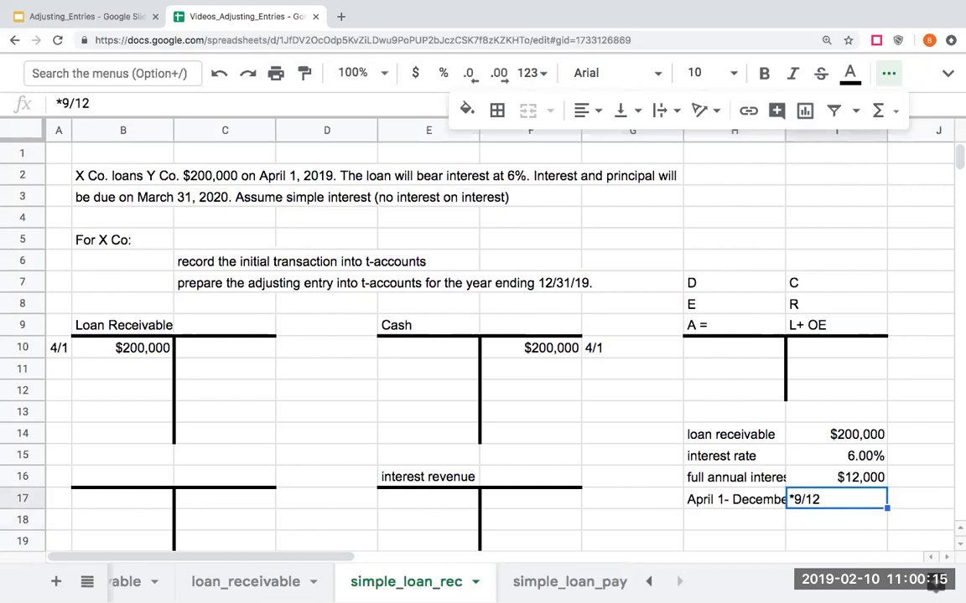
Calculate the April to December interest in I18 by multiplying the annual interest in I16 by 9/12
{"action": "left_click", "coordinate": [836, 520]}
{"action": "type", "text": "+"}
{"action": "key", "text": "Up"}
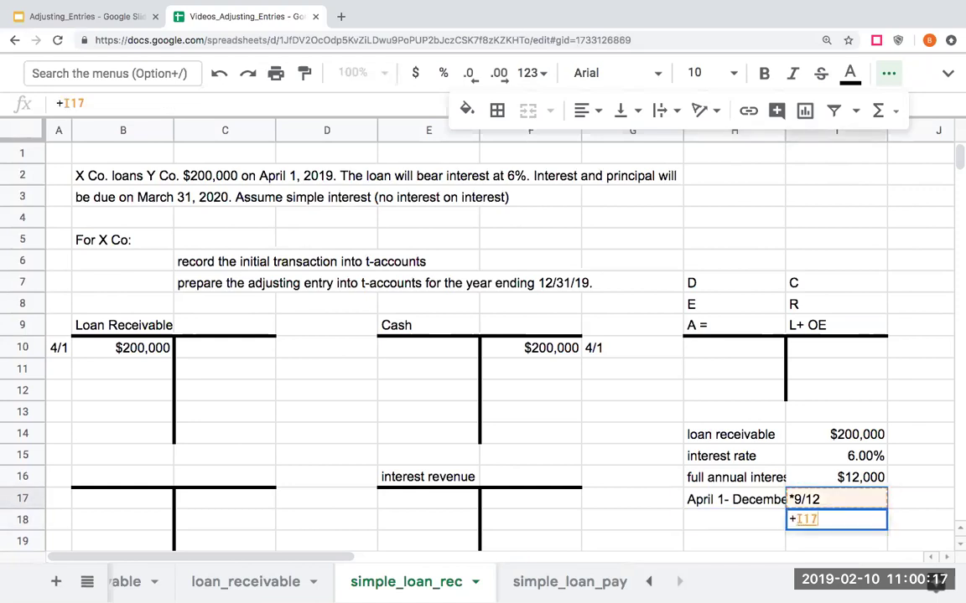
{"action": "key", "text": "Up"}
{"action": "key", "text": "Up"}
{"action": "key", "text": "Down"}
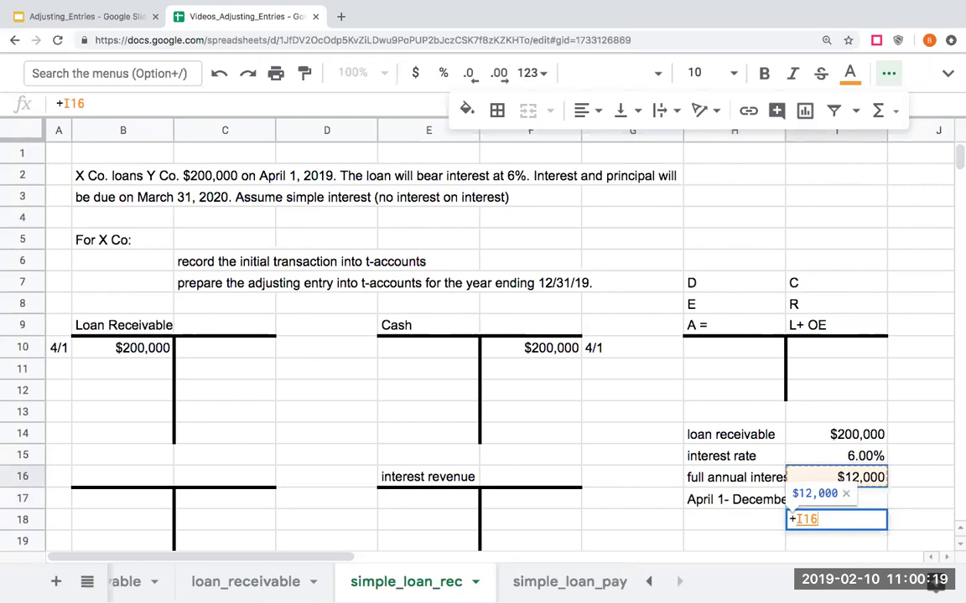
{"action": "type", "text": "*9/"}
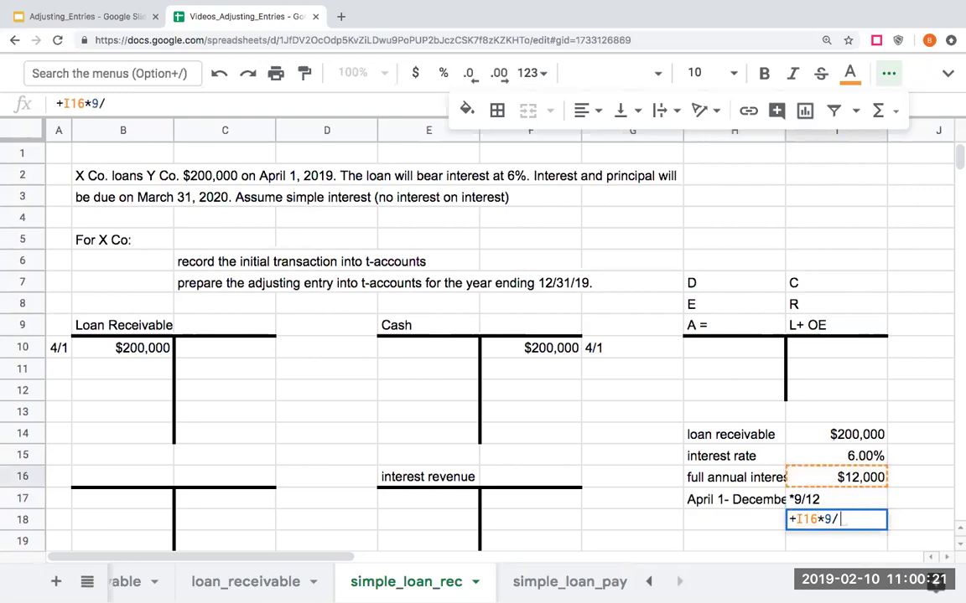
{"action": "type", "text": "12"}
{"action": "key", "text": "Return"}
{"action": "left_click", "coordinate": [836, 499]}
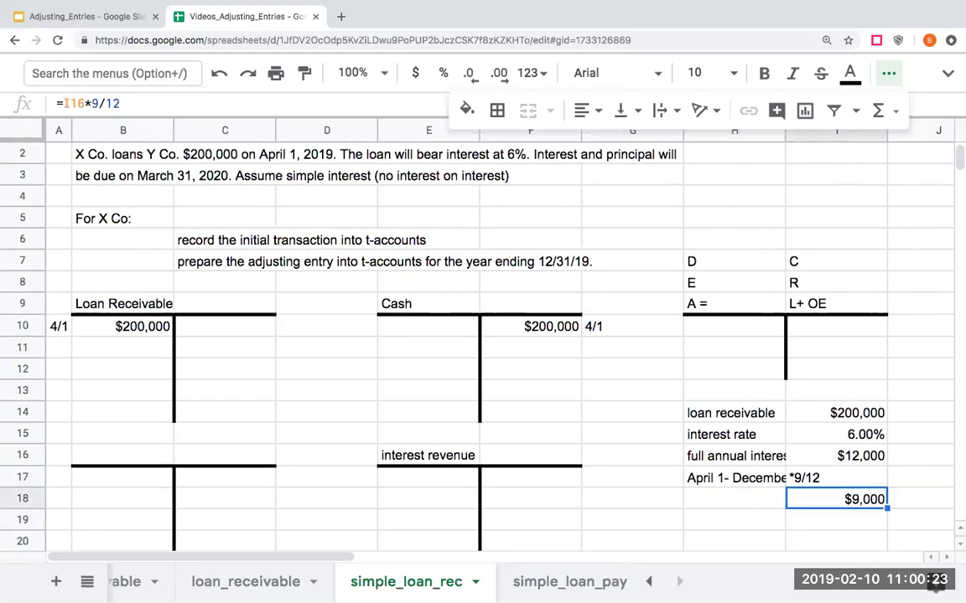
Credit interest revenue in F17 with a formula referencing the partial-year interest in I18
{"action": "left_click", "coordinate": [632, 499]}
{"action": "left_click", "coordinate": [530, 477]}
{"action": "type", "text": "+H17"}
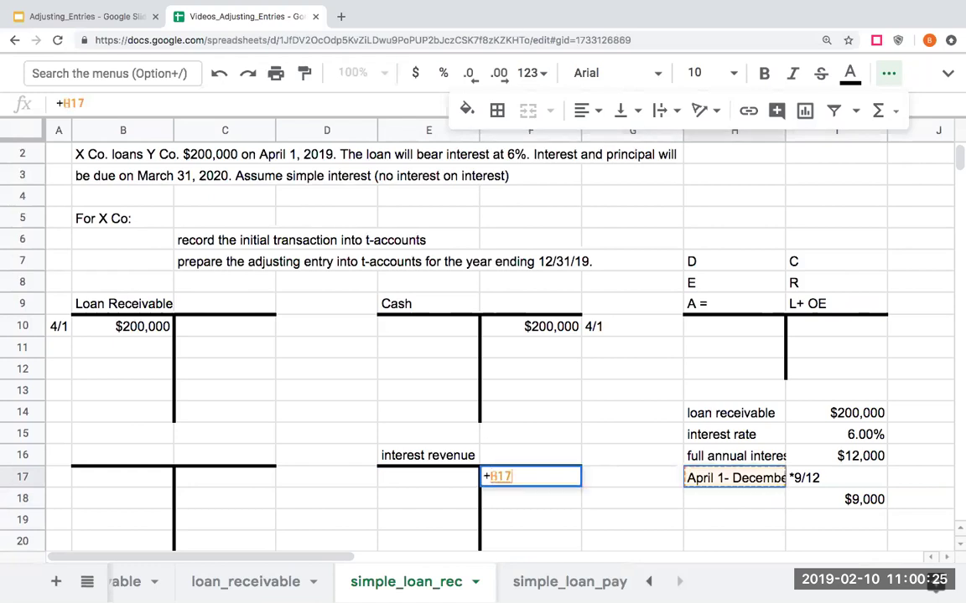
{"action": "key", "text": "Right"}
{"action": "key", "text": "Down"}
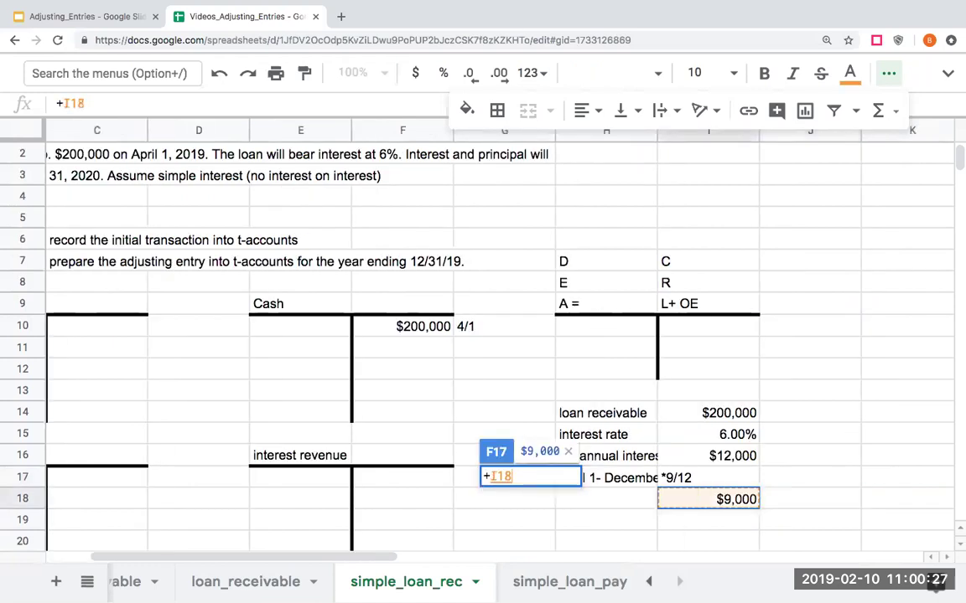
{"action": "key", "text": "Return"}
{"action": "left_click", "coordinate": [403, 477]}
{"action": "left_click", "coordinate": [300, 477]}
Date the interest revenue credit 12/31/19 in G17
{"action": "left_click", "coordinate": [504, 477]}
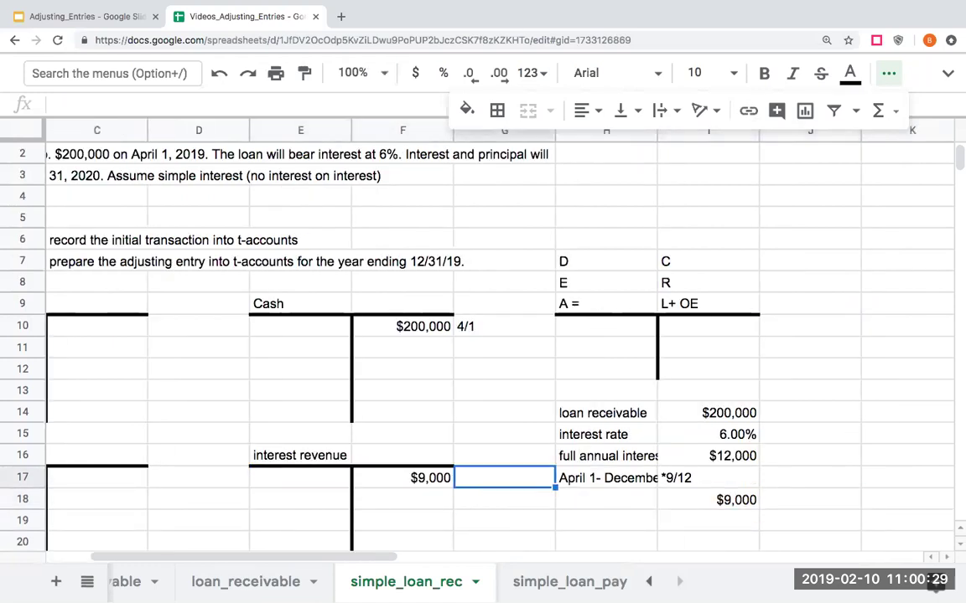
{"action": "type", "text": "12/.31"}
{"action": "key", "text": "BackSpace"}
{"action": "key", "text": "BackSpace"}
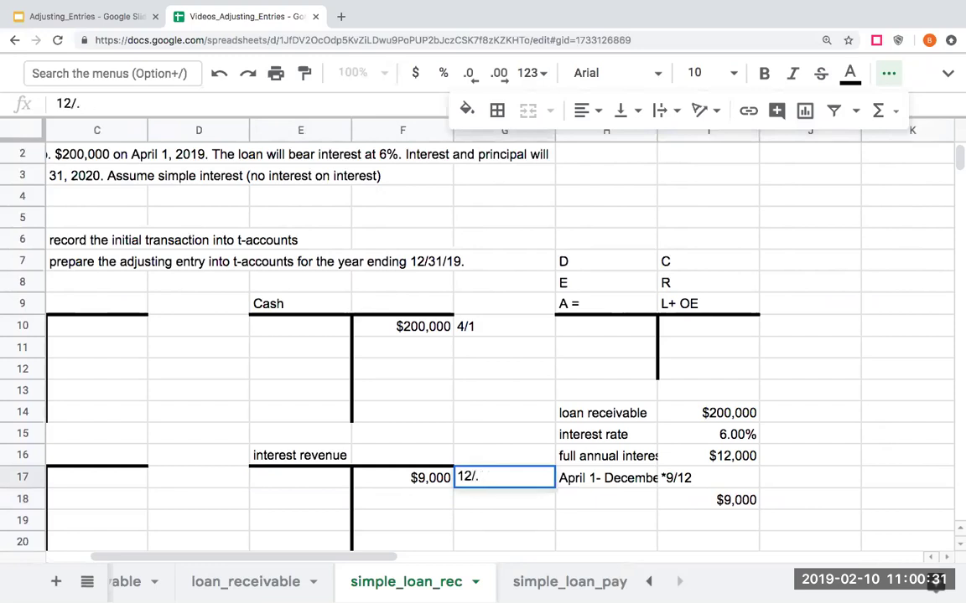
{"action": "key", "text": "BackSpace"}
{"action": "type", "text": "31/19"}
{"action": "key", "text": "Return"}
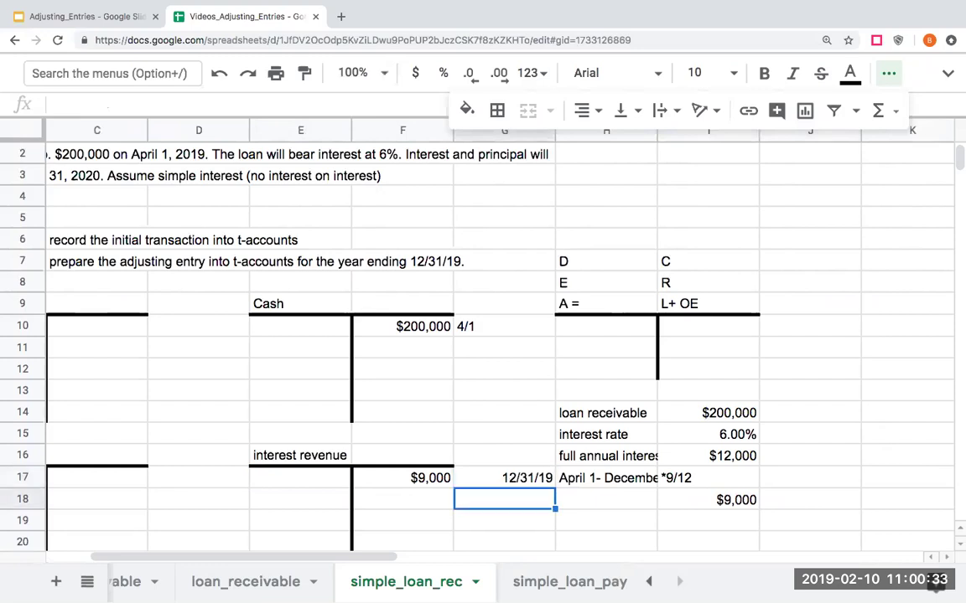
Title the empty T-account in B16 "interest receivable"
{"action": "key", "text": "Up"}
{"action": "key", "text": "Left"}
{"action": "key", "text": "Left"}
{"action": "key", "text": "Left"}
{"action": "key", "text": "Left"}
{"action": "key", "text": "Left"}
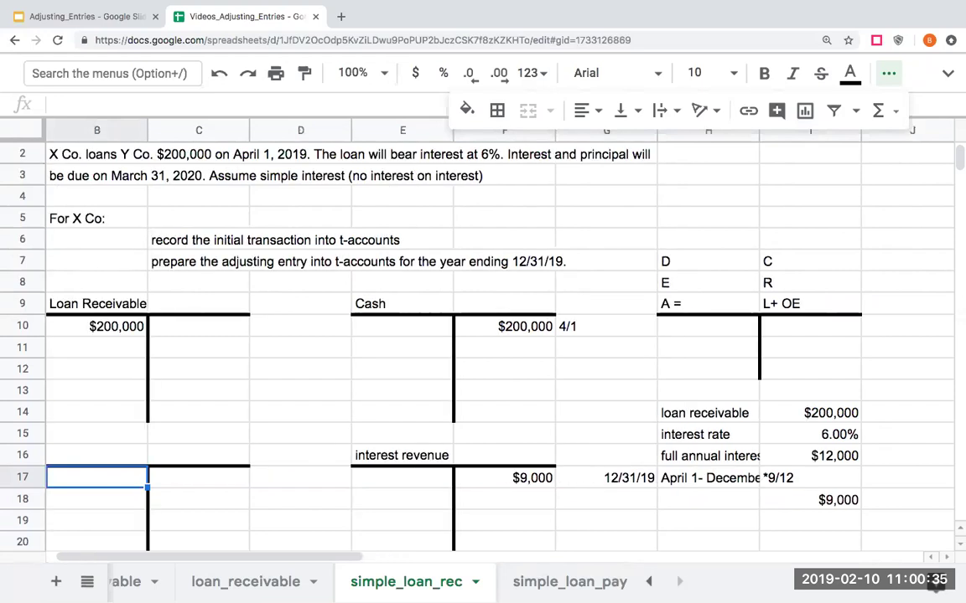
{"action": "key", "text": "Up"}
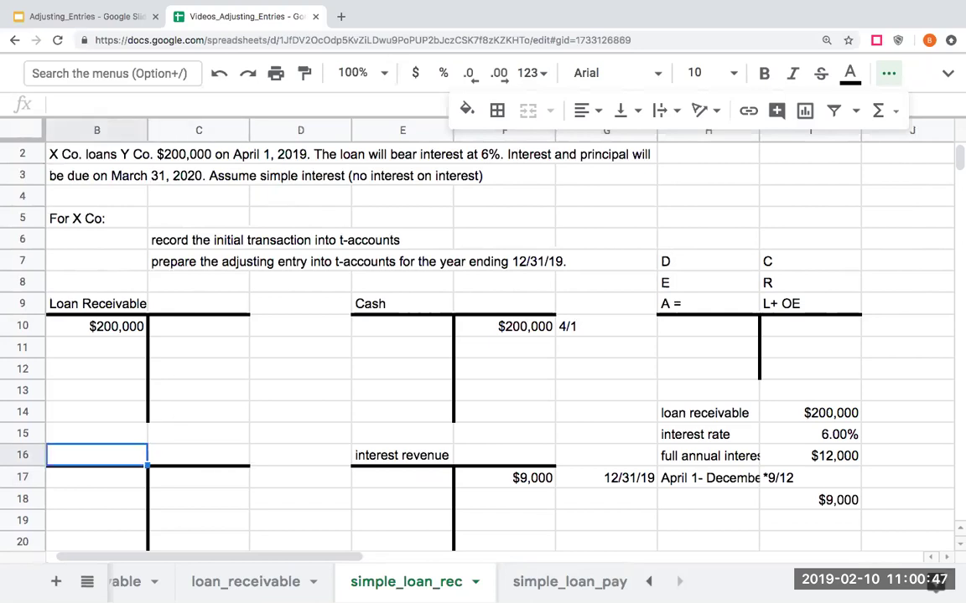
{"action": "type", "text": "interest reven"}
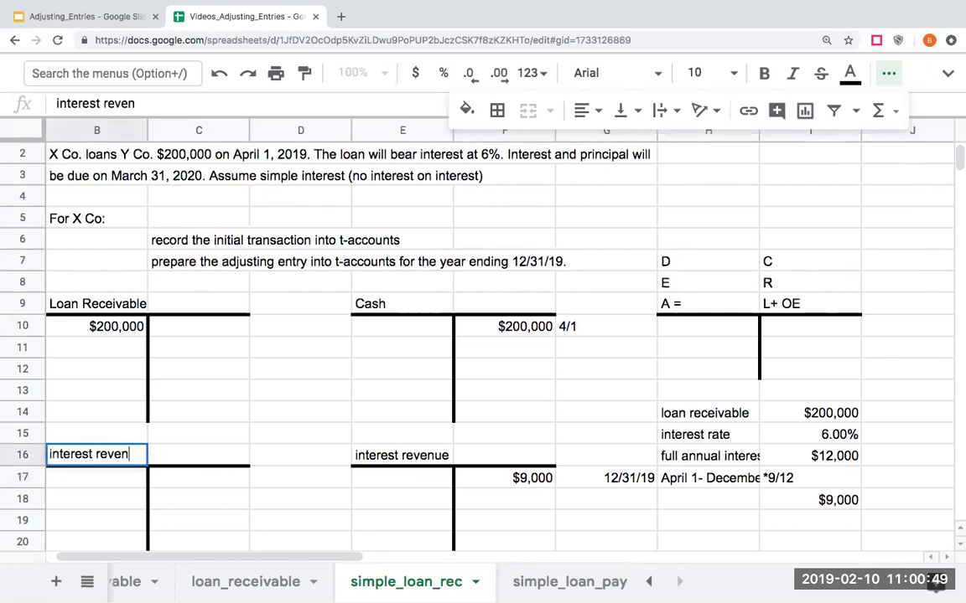
{"action": "key", "text": "BackSpace"}
{"action": "key", "text": "BackSpace"}
{"action": "key", "text": "BackSpace"}
{"action": "key", "text": "BackSpace"}
{"action": "key", "text": "BackSpace"}
{"action": "key", "text": "BackSpace"}
{"action": "type", "text": "receivable"}
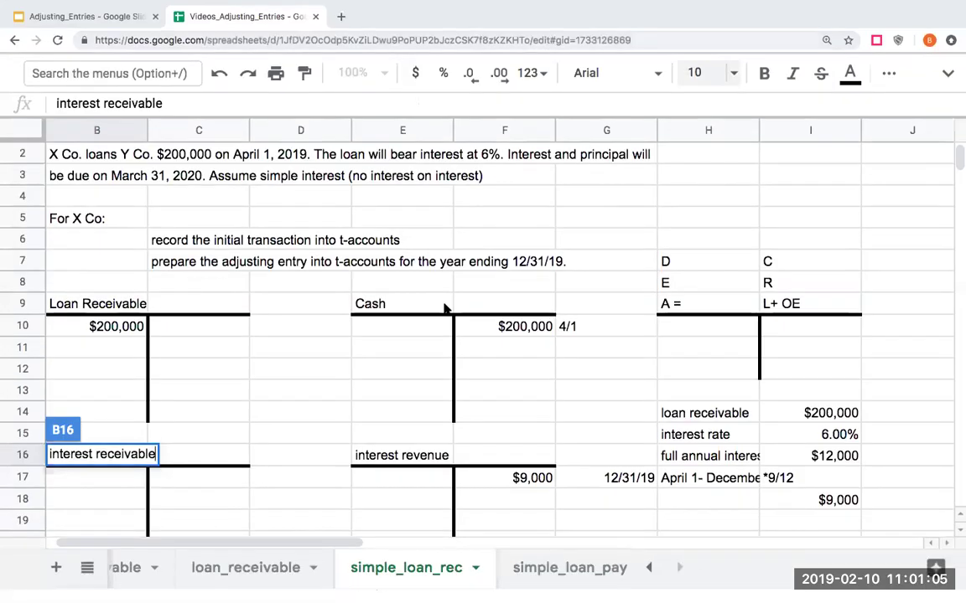
{"action": "scroll", "coordinate": [323, 300], "scroll_direction": "down", "scroll_amount": 2}
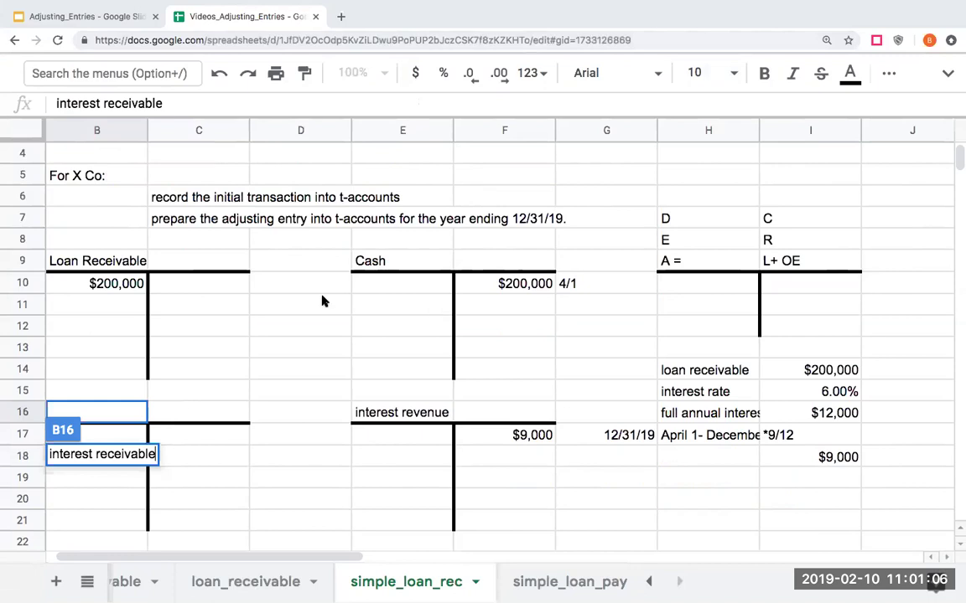
{"action": "left_click", "coordinate": [224, 469]}
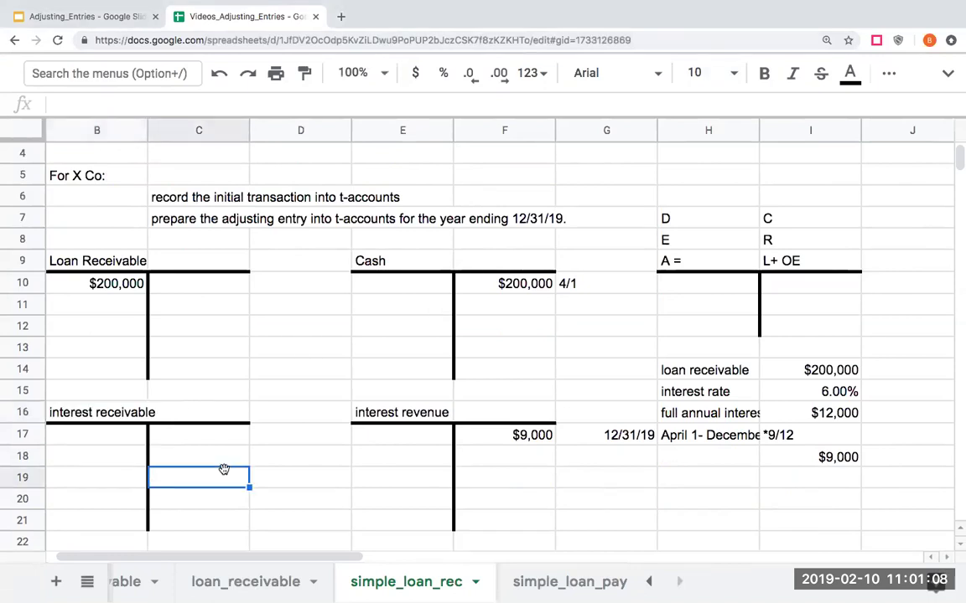
Debit interest receivable in B17 with a formula referencing the interest revenue credit in F17
{"action": "key", "text": "Left"}
{"action": "key", "text": "Up"}
{"action": "key", "text": "Up"}
{"action": "type", "text": "+"}
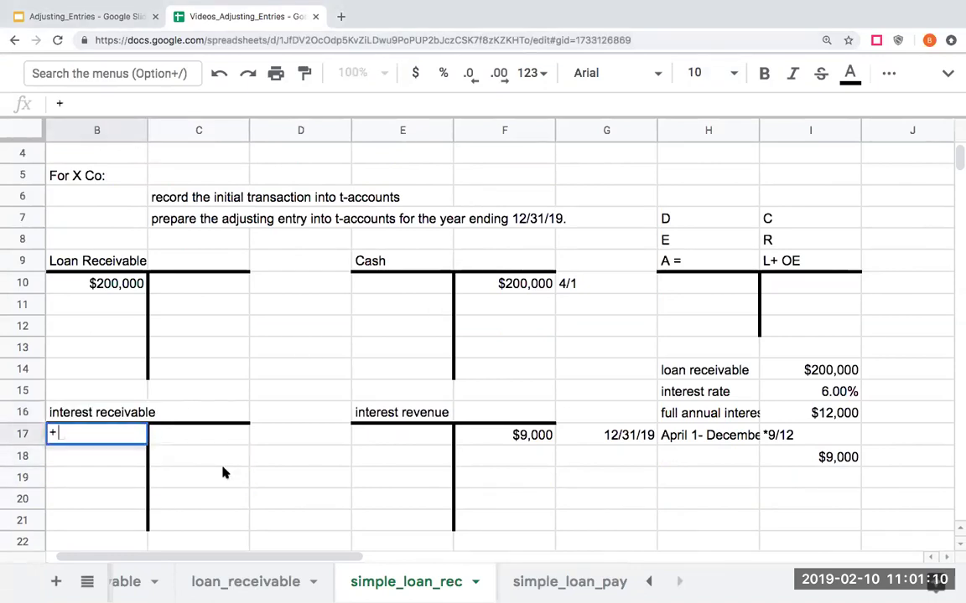
{"action": "key", "text": "Right"}
{"action": "key", "text": "Right"}
{"action": "key", "text": "Right"}
{"action": "key", "text": "Right"}
{"action": "key", "text": "Right"}
{"action": "key", "text": "Left"}
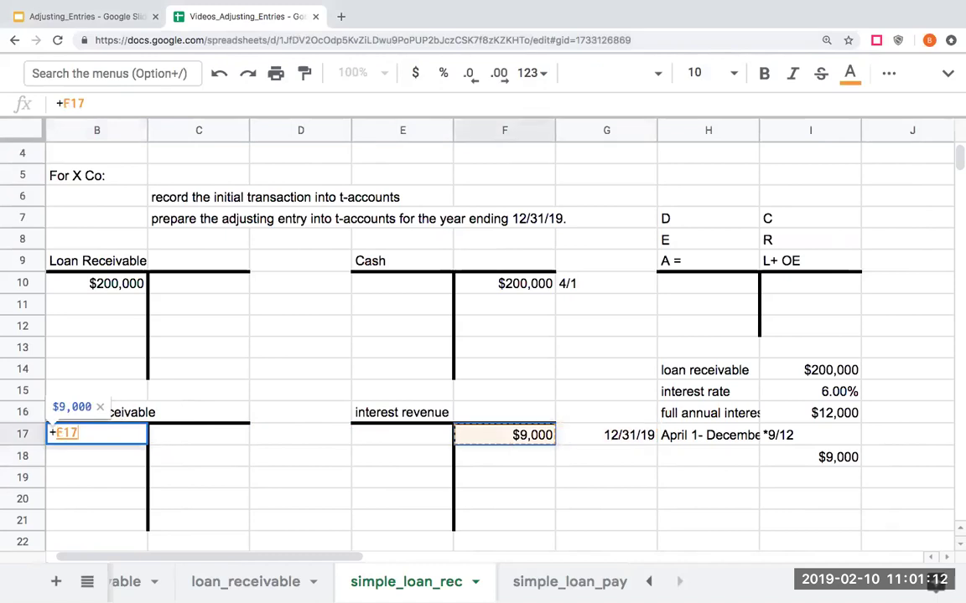
{"action": "key", "text": "Return"}
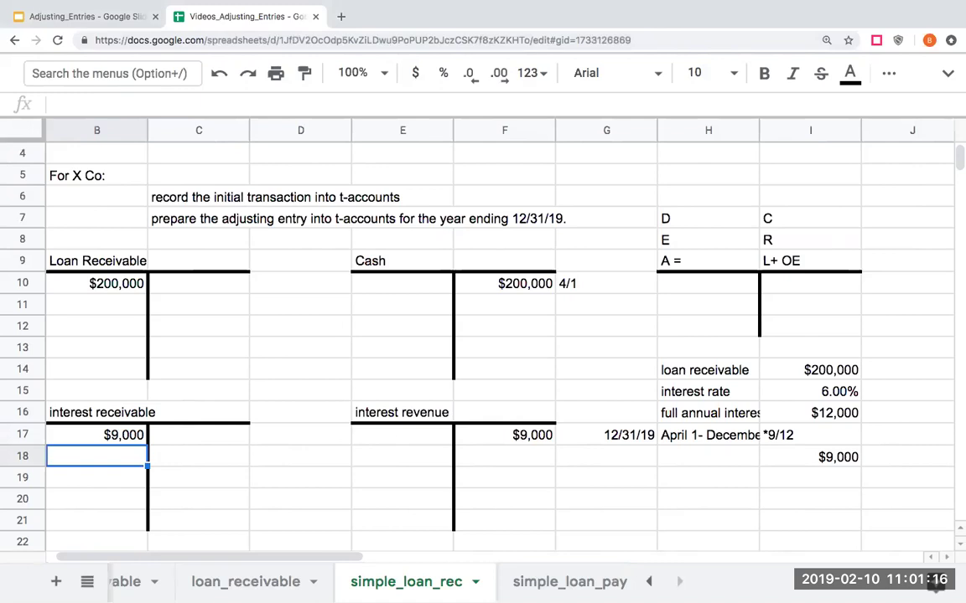
Date the interest receivable debit in A17 with a formula referencing the date in G17
{"action": "key", "text": "Left"}
{"action": "key", "text": "Up"}
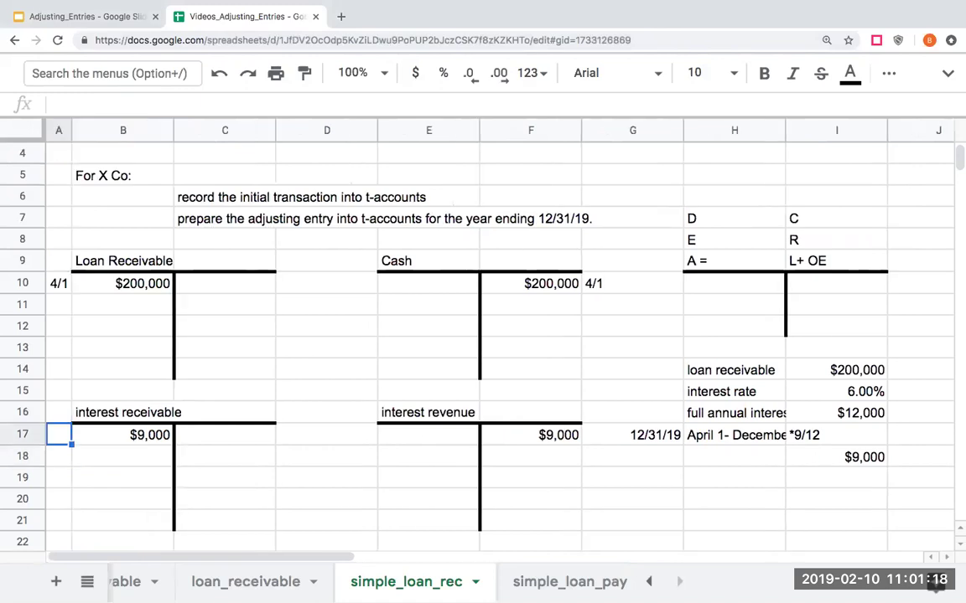
{"action": "type", "text": "+"}
{"action": "key", "text": "Right"}
{"action": "key", "text": "Right"}
{"action": "key", "text": "Right"}
{"action": "key", "text": "Right"}
{"action": "key", "text": "Right"}
{"action": "key", "text": "Right"}
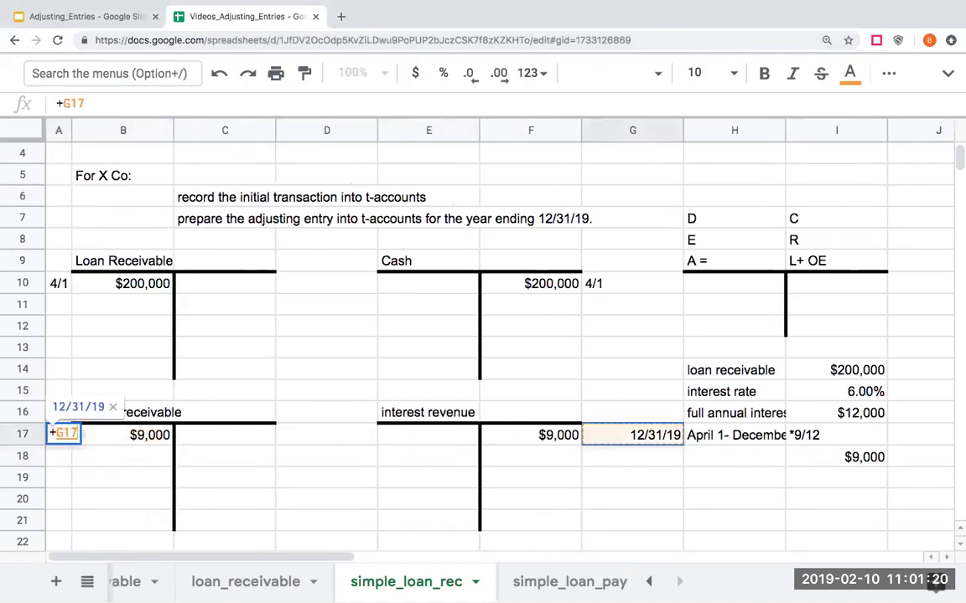
{"action": "key", "text": "Return"}
{"action": "left_click", "coordinate": [59, 434]}
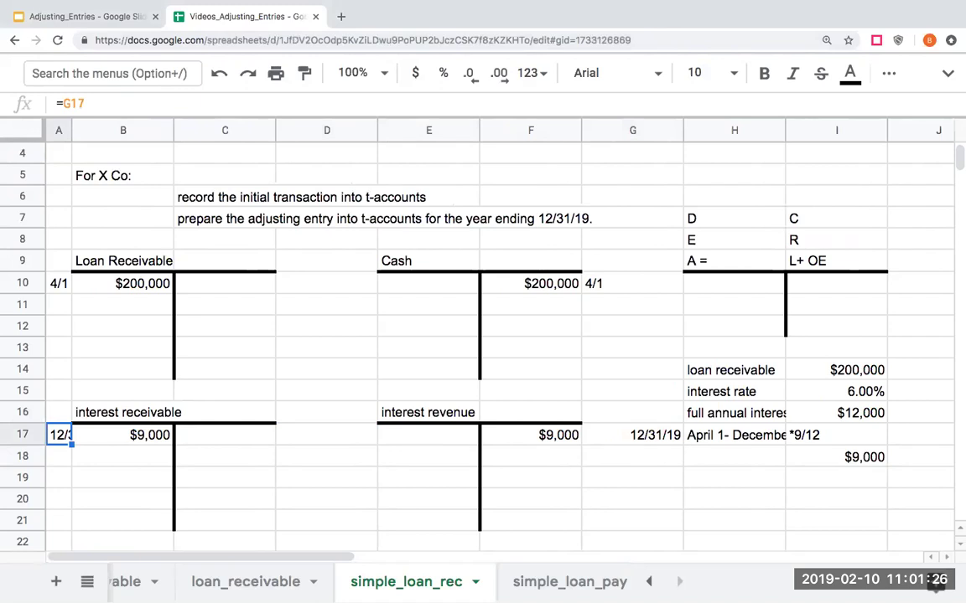
On the simple_loan_pay sheet, date Y Co.'s interest expense debit 12/31/19 in A17
{"action": "left_click", "coordinate": [578, 582]}
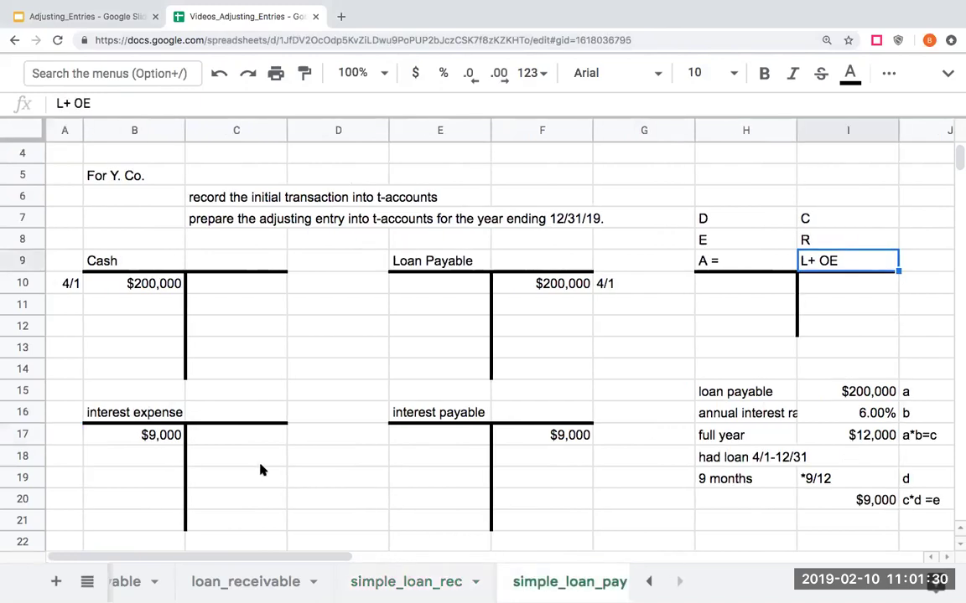
{"action": "scroll", "coordinate": [259, 471], "scroll_direction": "up", "scroll_amount": 2}
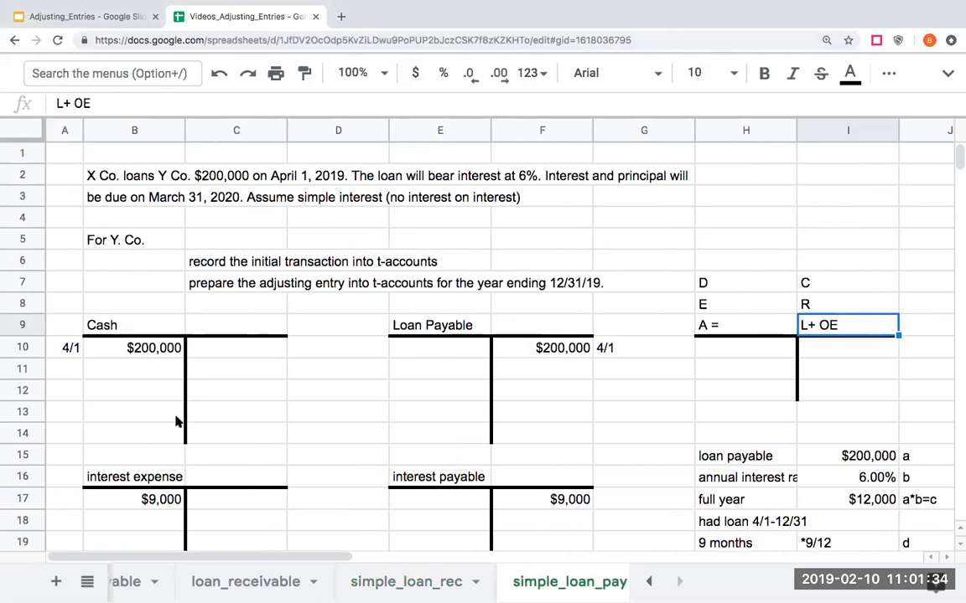
{"action": "left_click", "coordinate": [171, 478]}
{"action": "left_click", "coordinate": [67, 497]}
{"action": "type", "text": "12"}
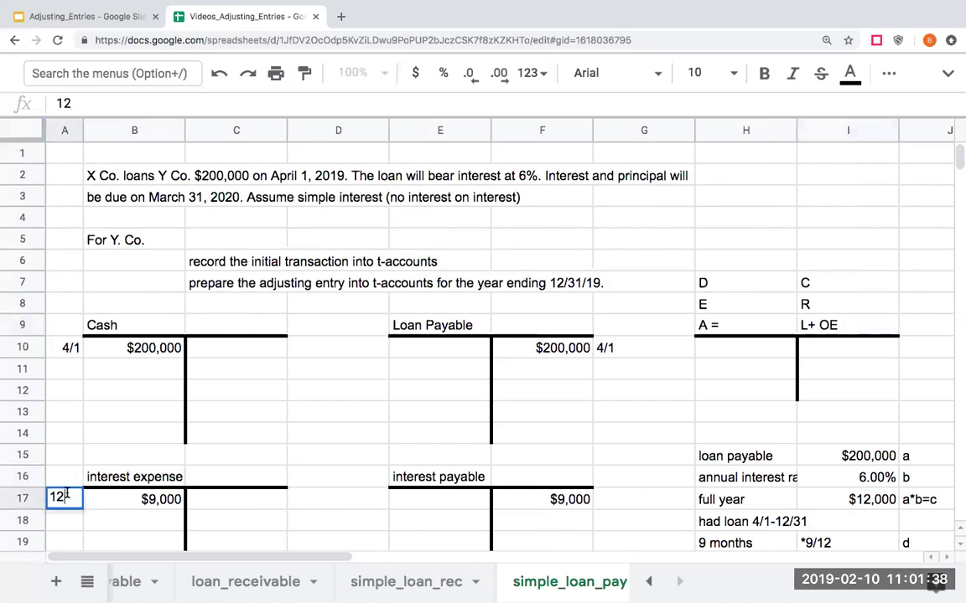
{"action": "type", "text": "/31/19"}
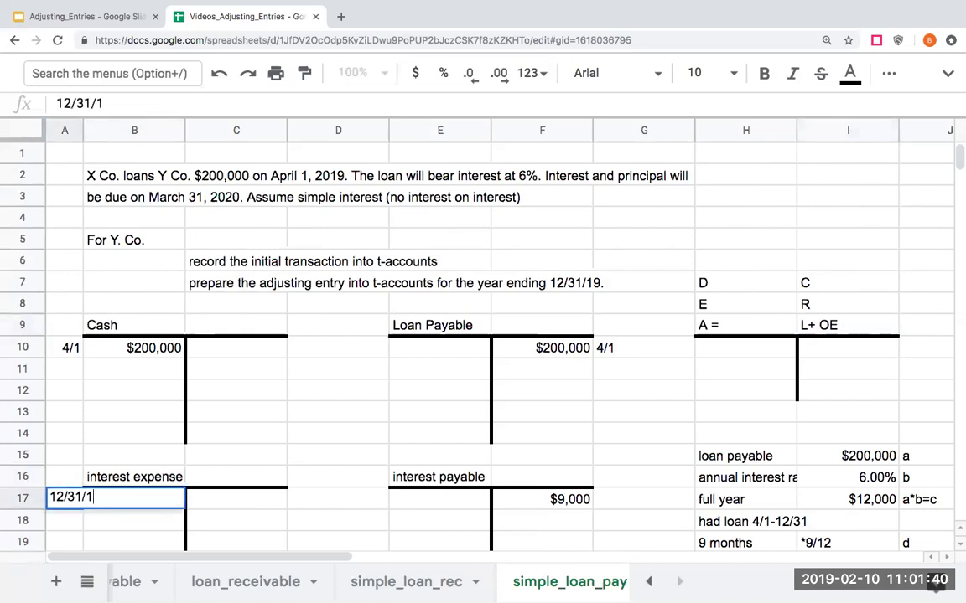
{"action": "key", "text": "Return"}
Date the interest payable credit in G17 with a formula referencing the date in A17
{"action": "key", "text": "Up"}
{"action": "key", "text": "Right"}
{"action": "key", "text": "Right"}
{"action": "key", "text": "Right"}
{"action": "key", "text": "Right"}
{"action": "key", "text": "Right"}
{"action": "key", "text": "Right"}
{"action": "type", "text": "+"}
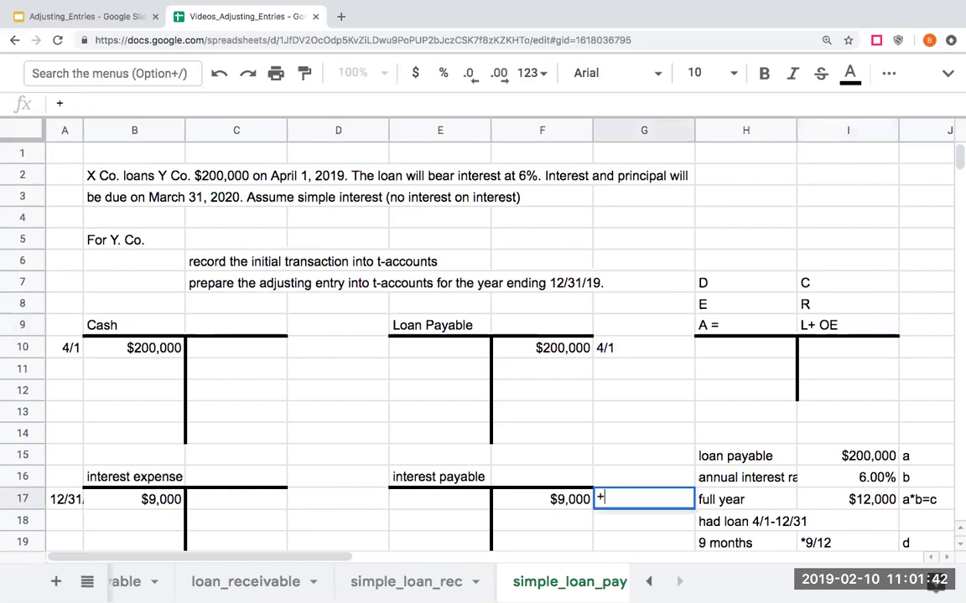
{"action": "key", "text": "Left"}
{"action": "key", "text": "Left"}
{"action": "key", "text": "Left"}
{"action": "key", "text": "Left"}
{"action": "key", "text": "Left"}
{"action": "key", "text": "Left"}
{"action": "key", "text": "Return"}
Review Y Co.'s adjusting entry in the interest expense and interest payable T-accounts, cells B17 and F17
{"action": "key", "text": "Up"}
{"action": "key", "text": "Left"}
{"action": "key", "text": "Left"}
{"action": "key", "text": "Left"}
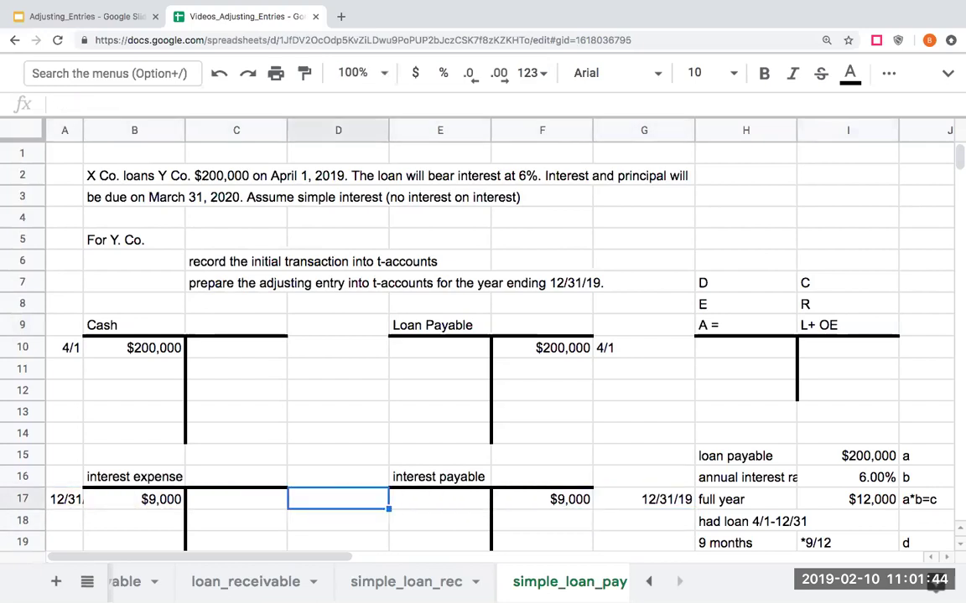
{"action": "key", "text": "Up"}
{"action": "key", "text": "Left"}
{"action": "key", "text": "Left"}
{"action": "key", "text": "Down"}
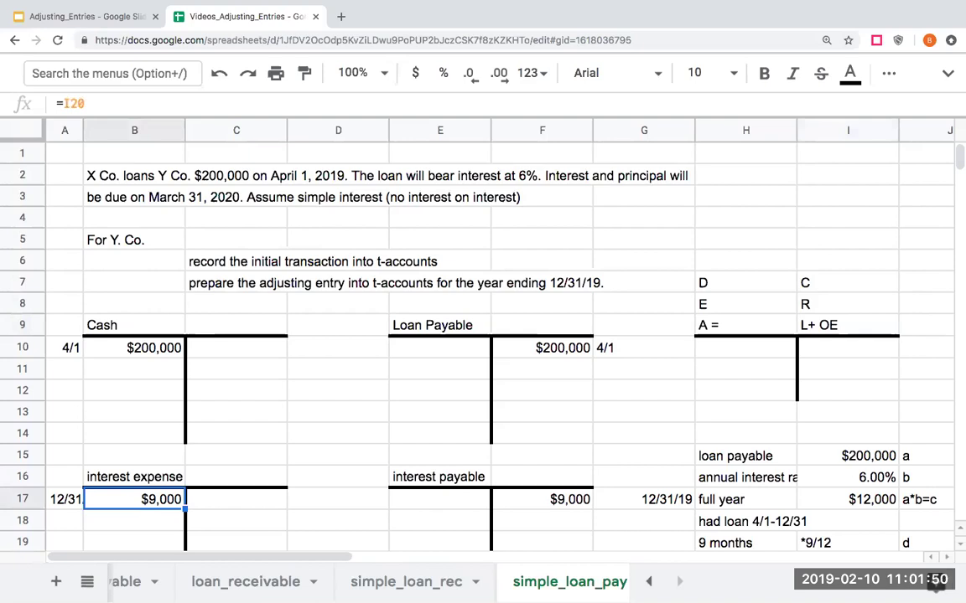
{"action": "left_click", "coordinate": [442, 476]}
{"action": "left_click", "coordinate": [539, 499]}
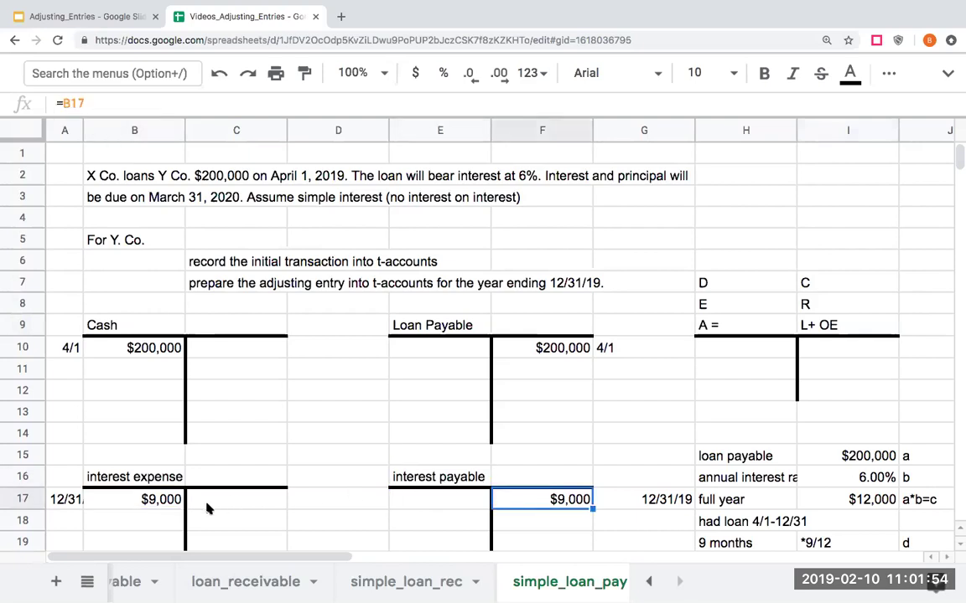
{"action": "left_click", "coordinate": [449, 478]}
{"action": "left_click", "coordinate": [546, 499]}
{"action": "scroll", "coordinate": [541, 448], "scroll_direction": "down", "scroll_amount": 1}
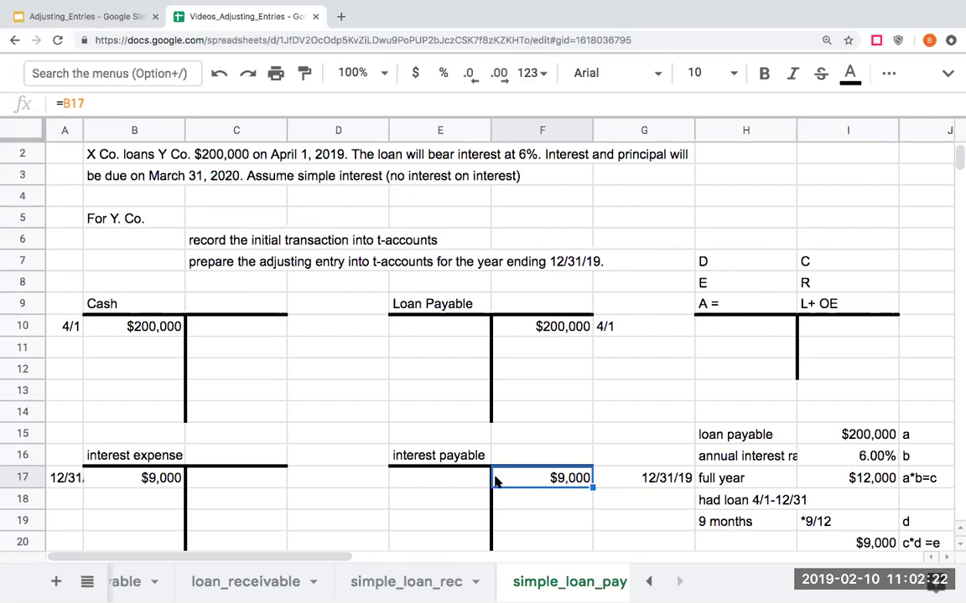
Return to the simple_loan_rec sheet and review X Co.'s adjusting entry in the interest receivable and interest revenue T-accounts
{"action": "left_click", "coordinate": [439, 584]}
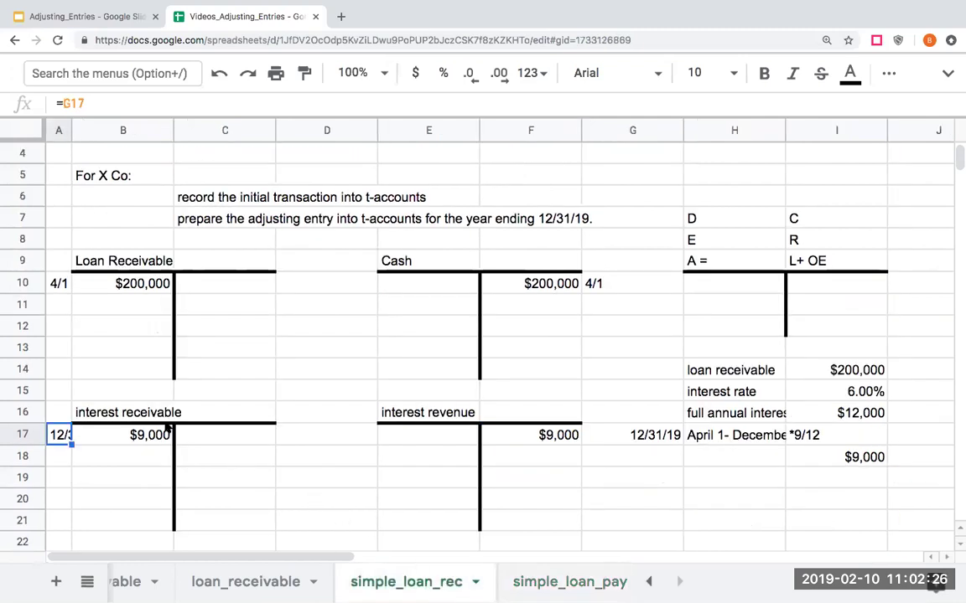
{"action": "scroll", "coordinate": [165, 427], "scroll_direction": "up", "scroll_amount": 2}
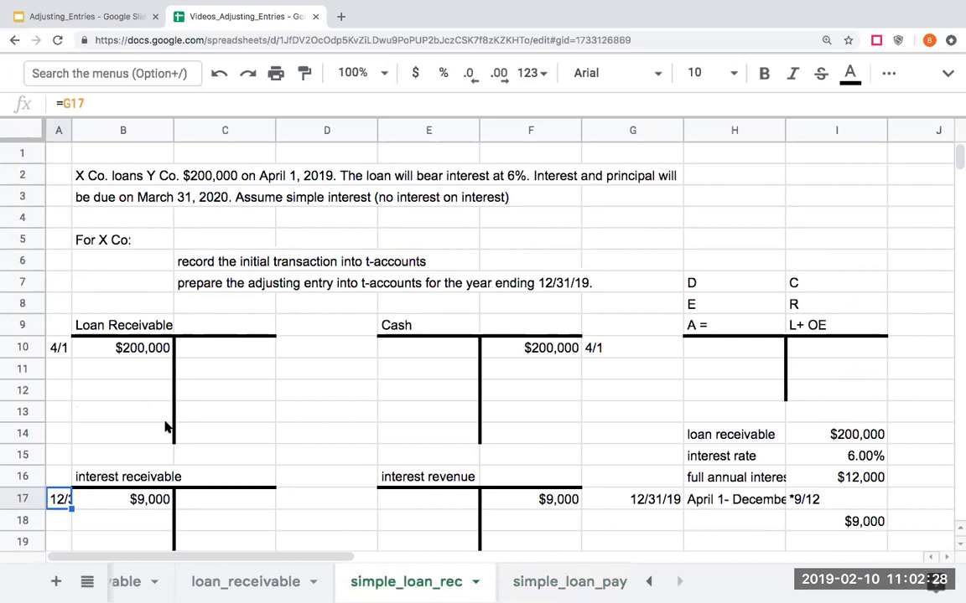
{"action": "left_click", "coordinate": [164, 477]}
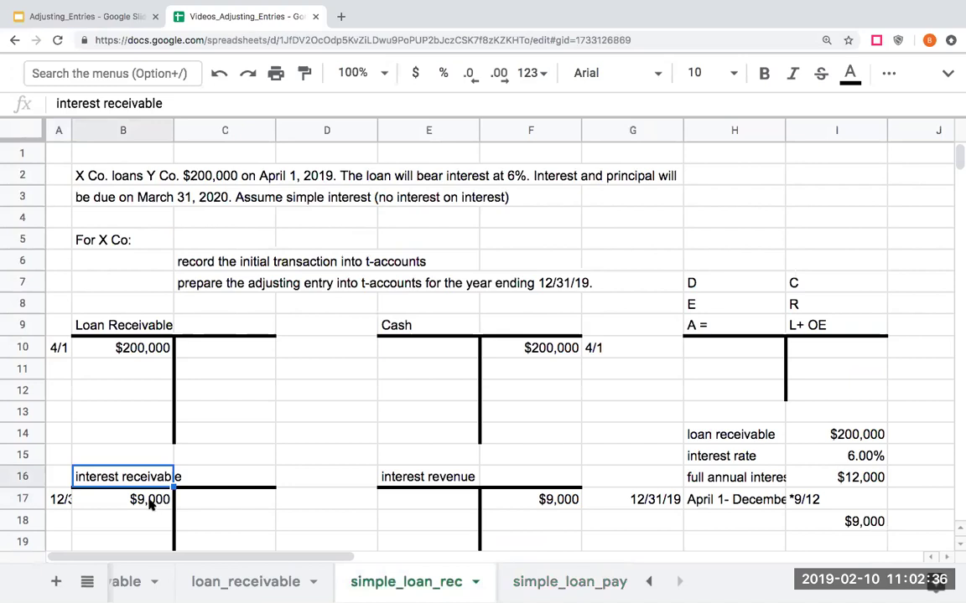
{"action": "left_click", "coordinate": [156, 500]}
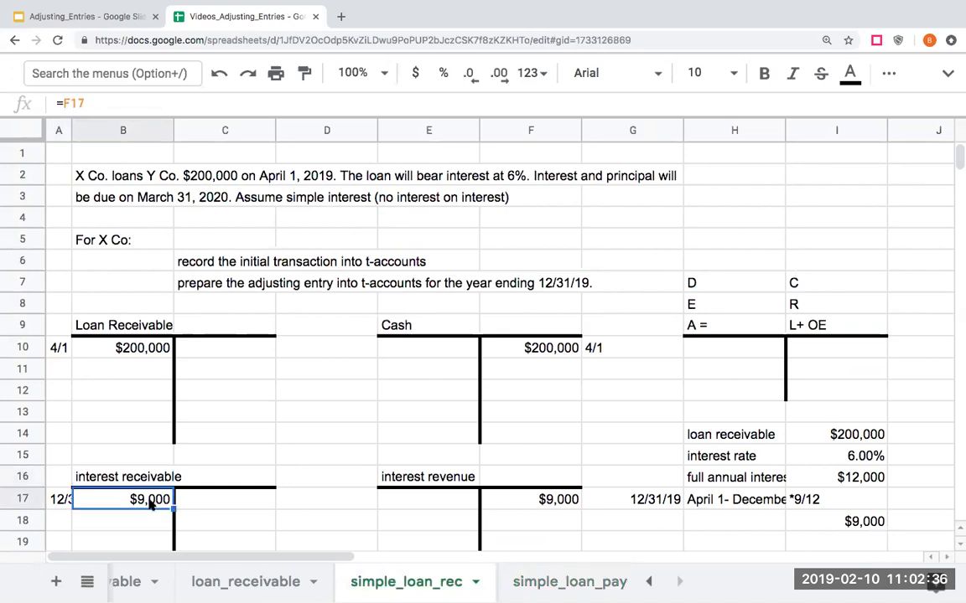
{"action": "left_click", "coordinate": [472, 478]}
{"action": "left_click", "coordinate": [537, 500]}
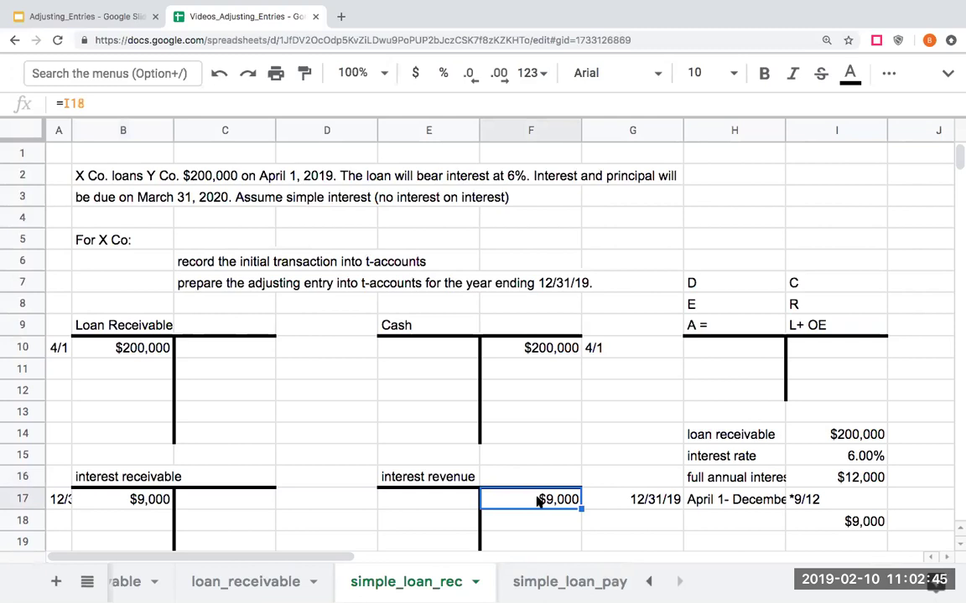
{"action": "scroll", "coordinate": [543, 457], "scroll_direction": "down", "scroll_amount": 2}
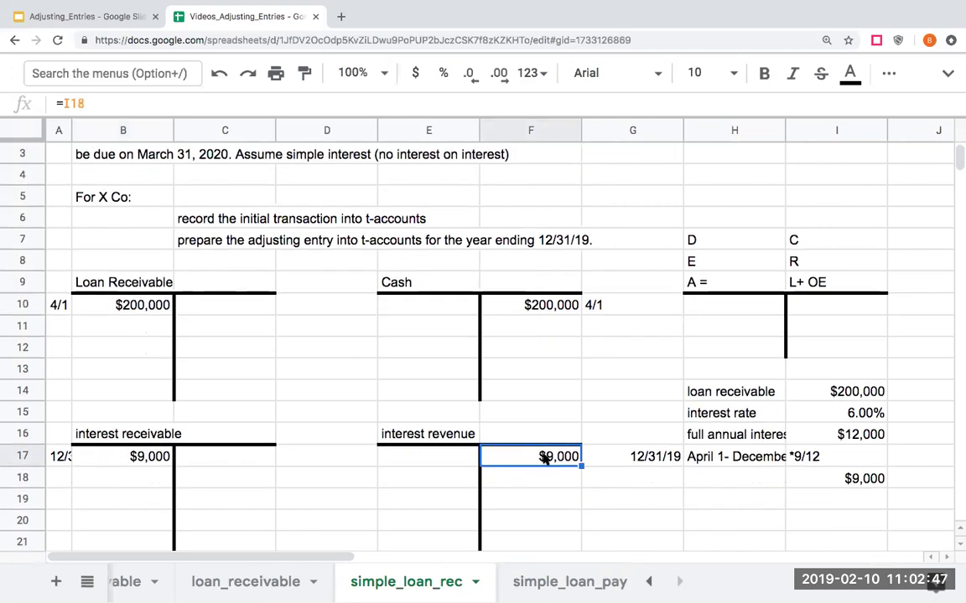
{"action": "scroll", "coordinate": [543, 458], "scroll_direction": "down", "scroll_amount": 2}
{"action": "scroll", "coordinate": [543, 457], "scroll_direction": "up", "scroll_amount": 4}
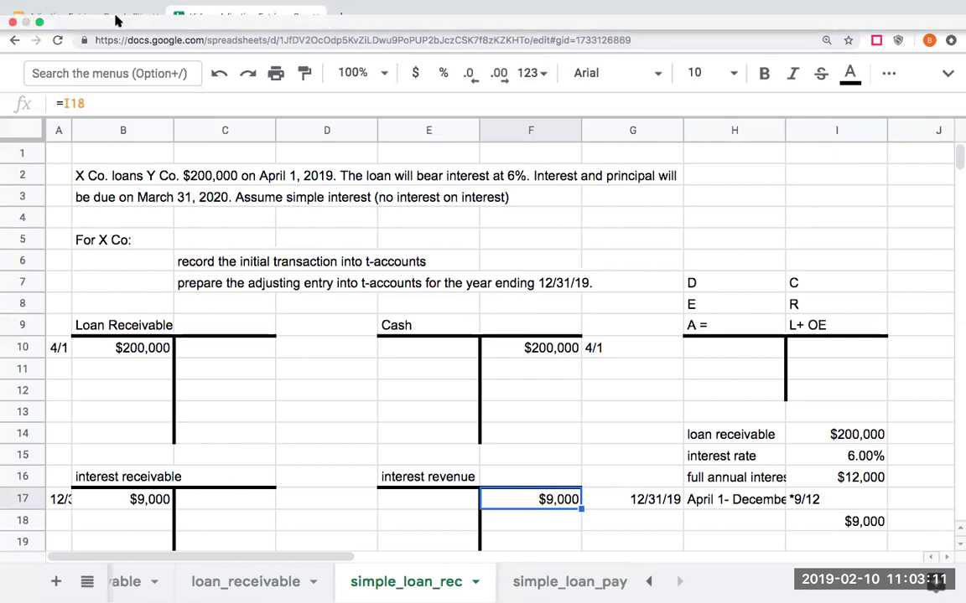
Switch to the Adjusting_Entries presentation in Google Slides and show slide 20, the "Thank you for watching!" slide
{"action": "mouse_move", "coordinate": [114, 18]}
{"action": "left_click", "coordinate": [102, 46]}
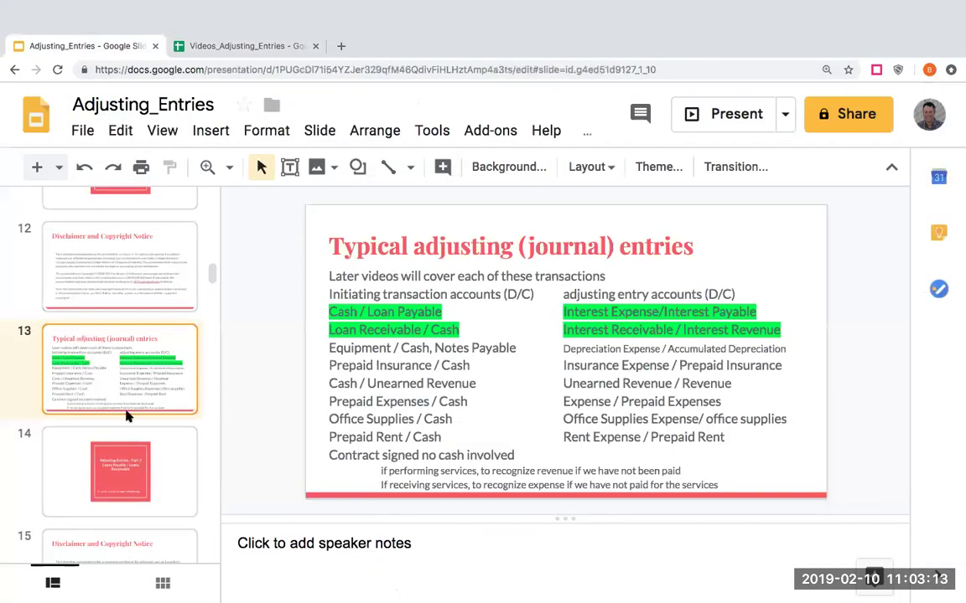
{"action": "scroll", "coordinate": [127, 413], "scroll_direction": "down", "scroll_amount": 10}
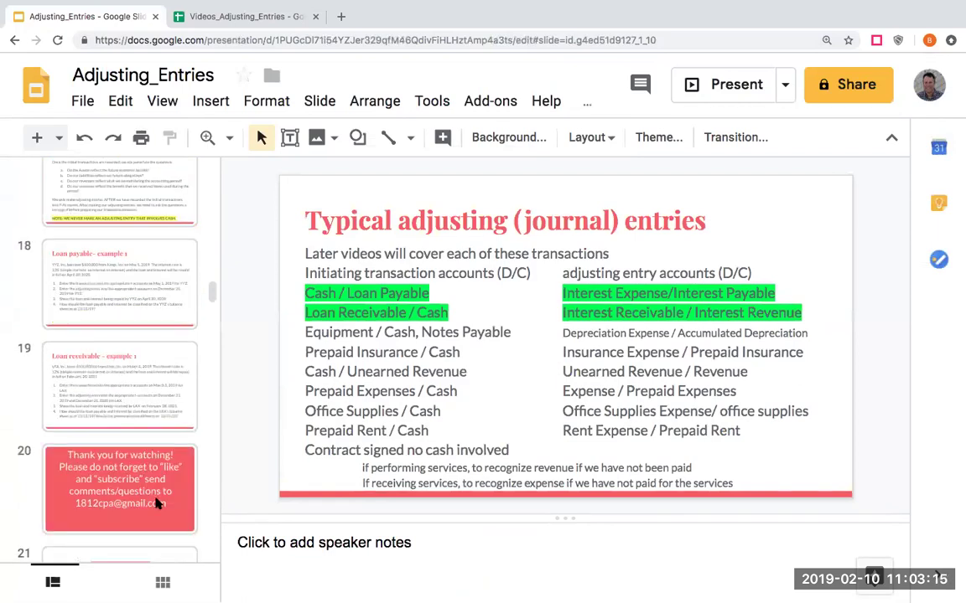
{"action": "left_click", "coordinate": [155, 502]}
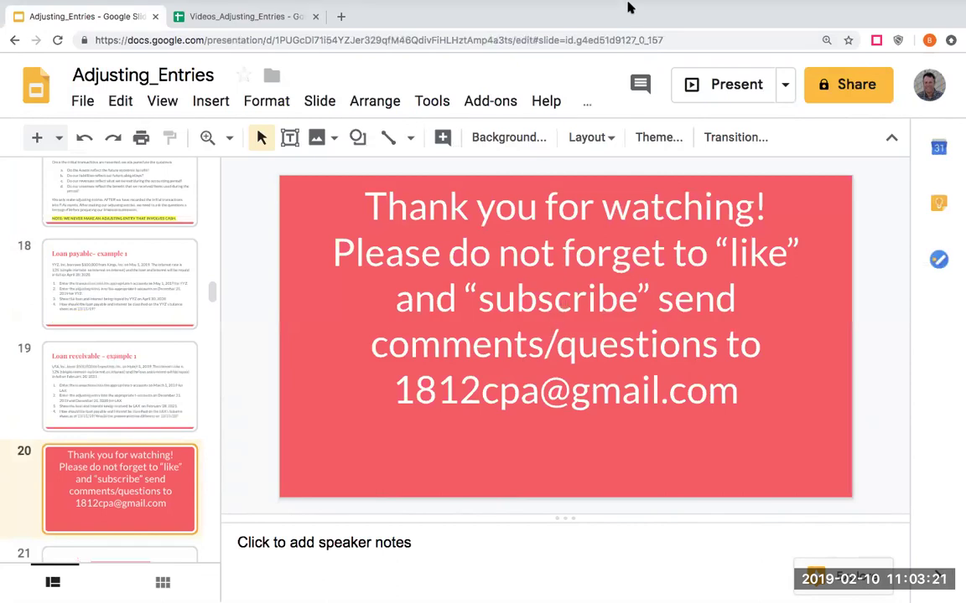
{"action": "mouse_move", "coordinate": [630, 8]}
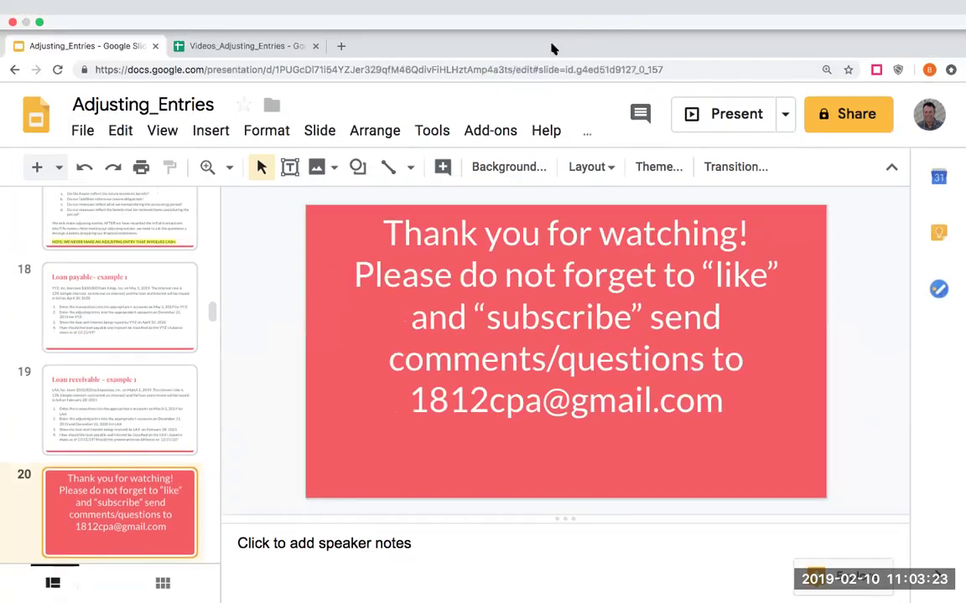